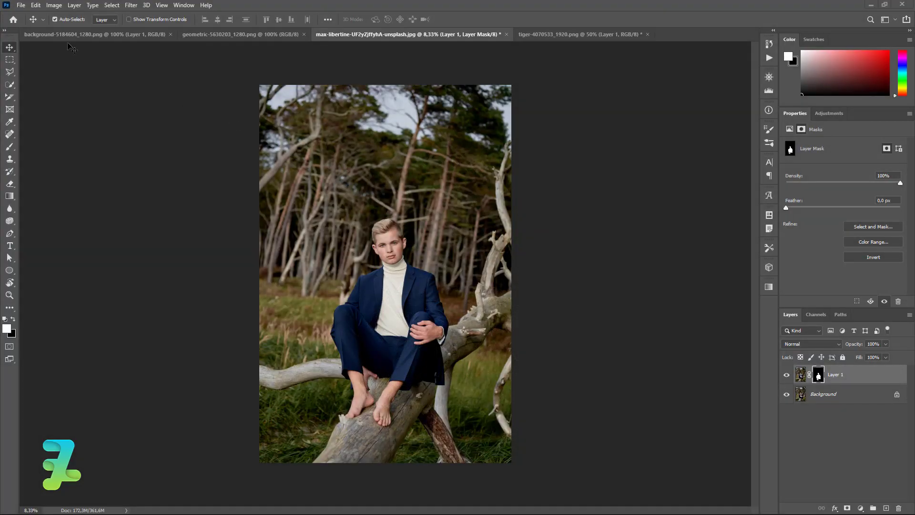
# - Create a new blank A3 document from the Print presets
pyautogui.click(21, 4)
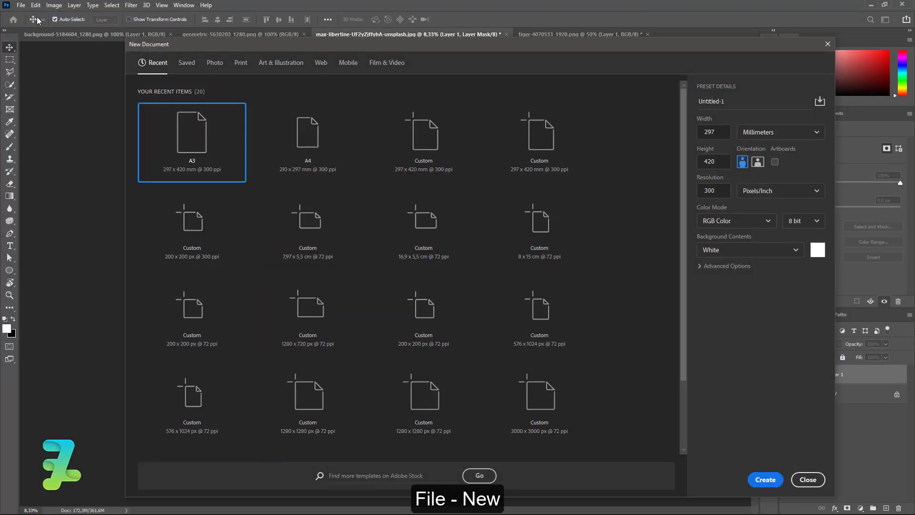
pyautogui.click(240, 65)
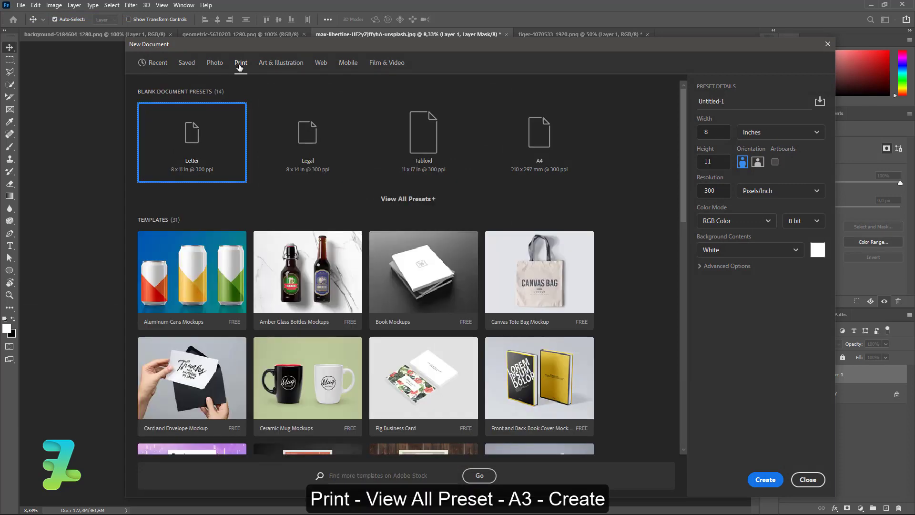
pyautogui.click(408, 199)
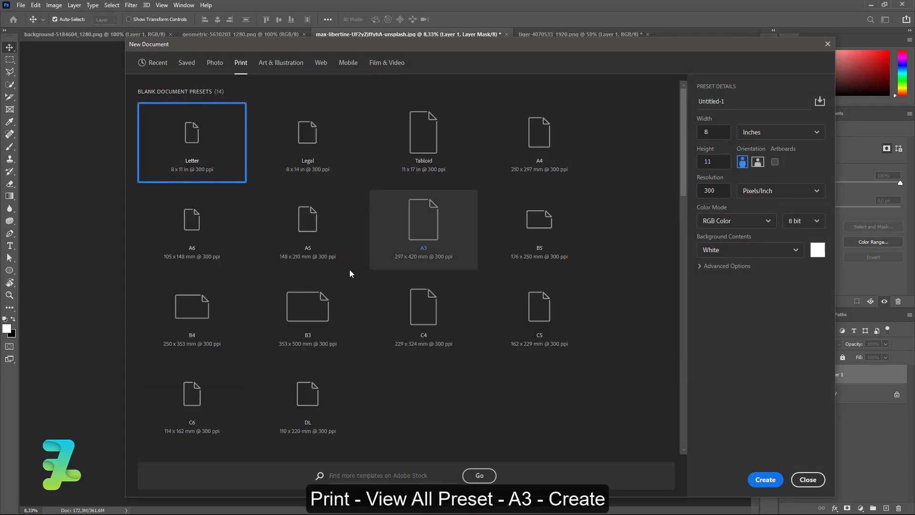
pyautogui.click(431, 239)
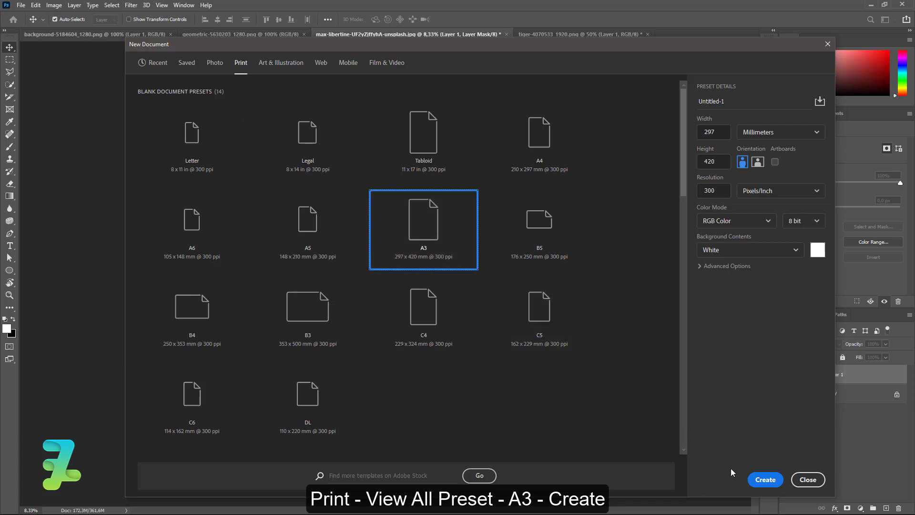
pyautogui.click(765, 479)
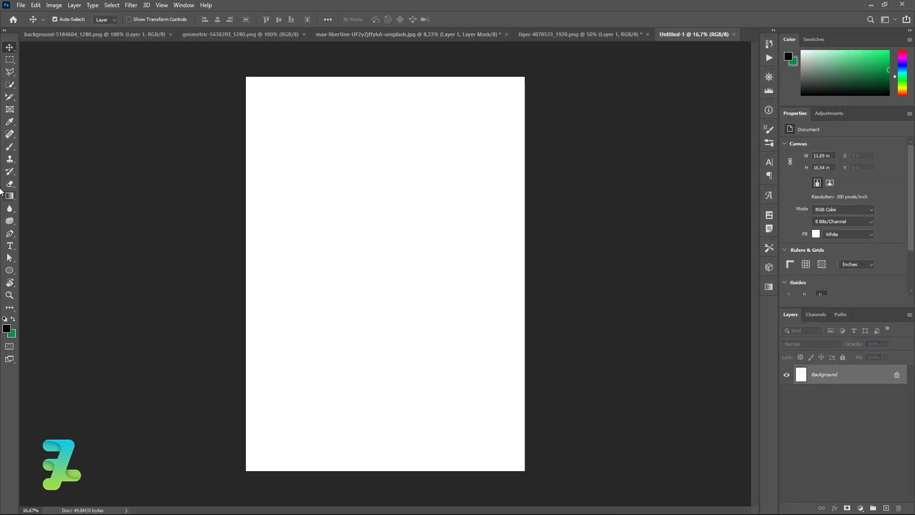
# - Fill the whole canvas solid black with the Paint Bucket
pyautogui.rightClick(10, 195)
pyautogui.click(48, 206)
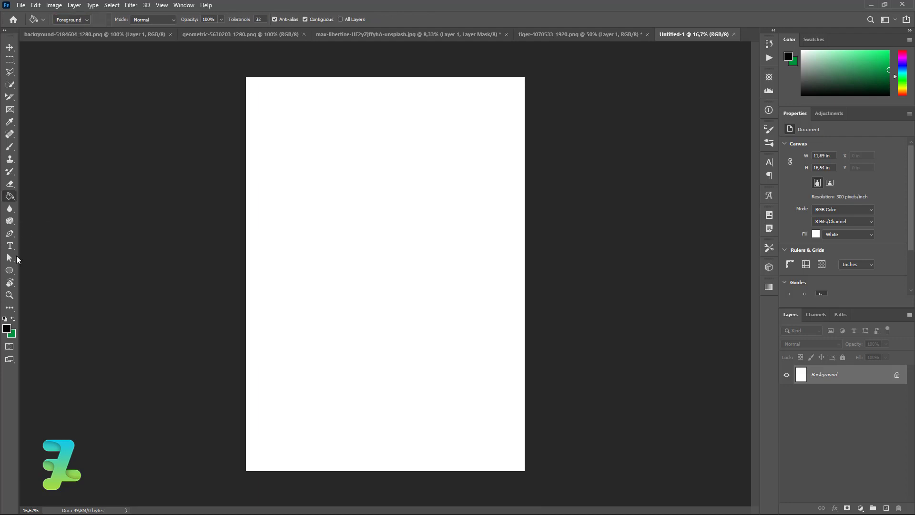
pyautogui.click(7, 329)
pyautogui.click(749, 148)
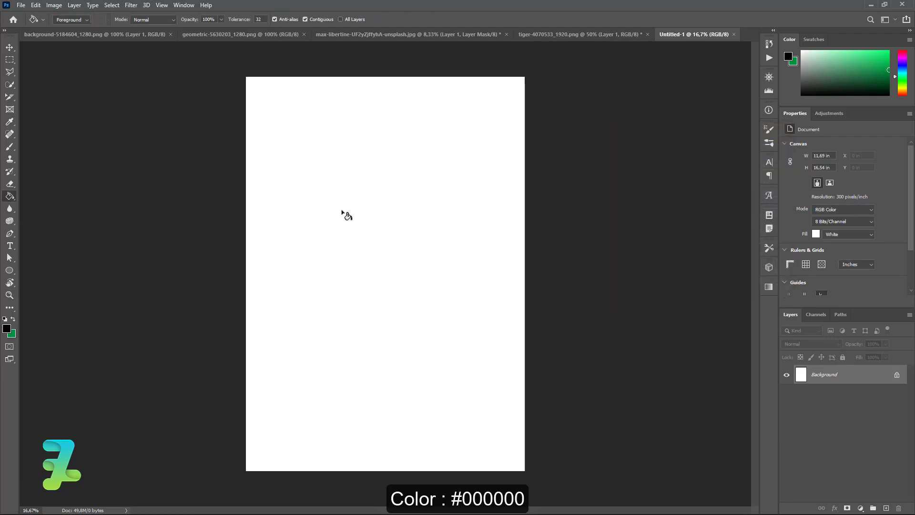
pyautogui.click(340, 211)
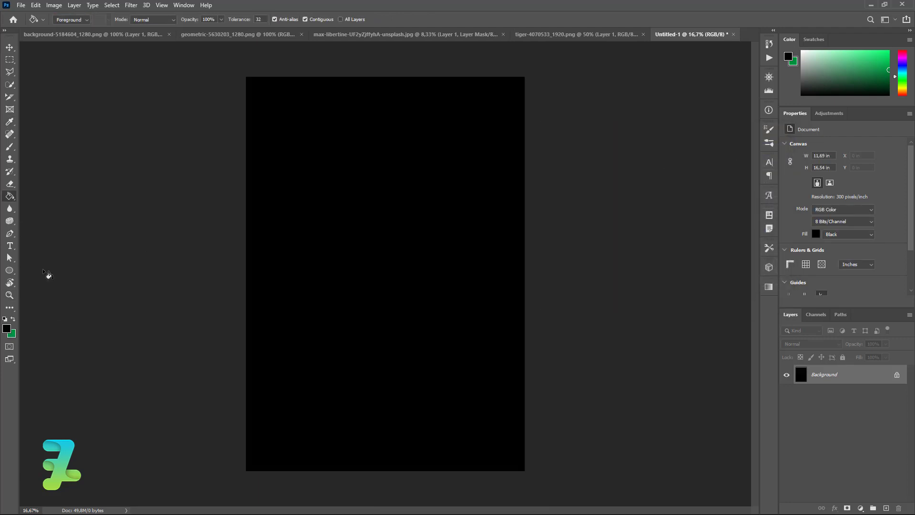
pyautogui.rightClick(10, 270)
# - Draw a rectangle in the upper middle of the canvas with a solid white fill
pyautogui.click(30, 274)
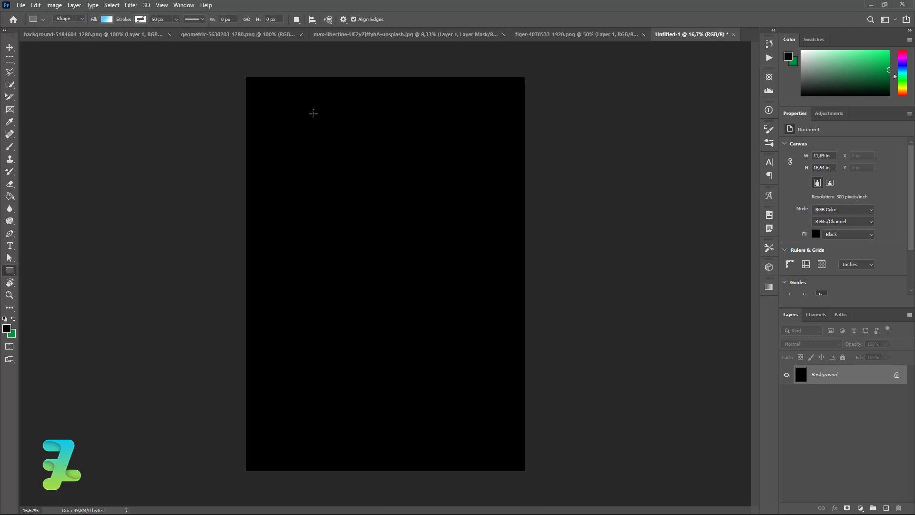
pyautogui.moveTo(310, 110); pyautogui.dragTo(461, 264)
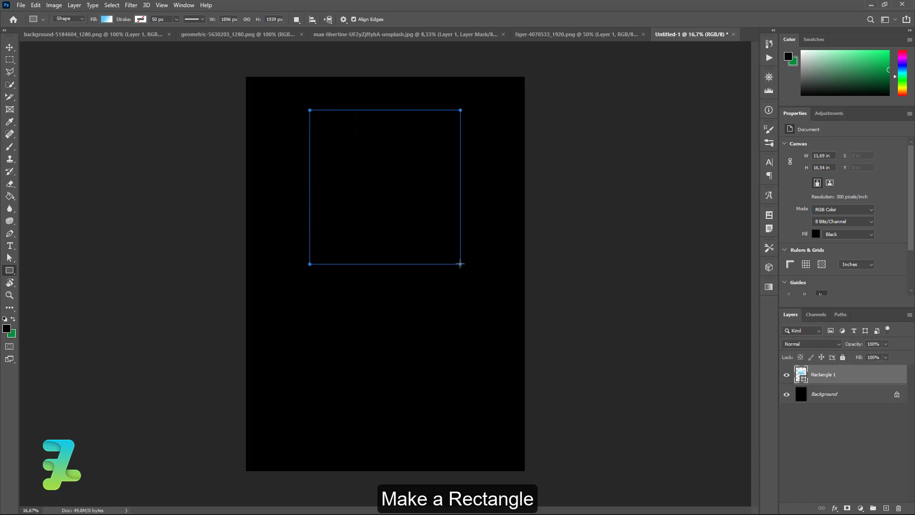
pyautogui.click(790, 174)
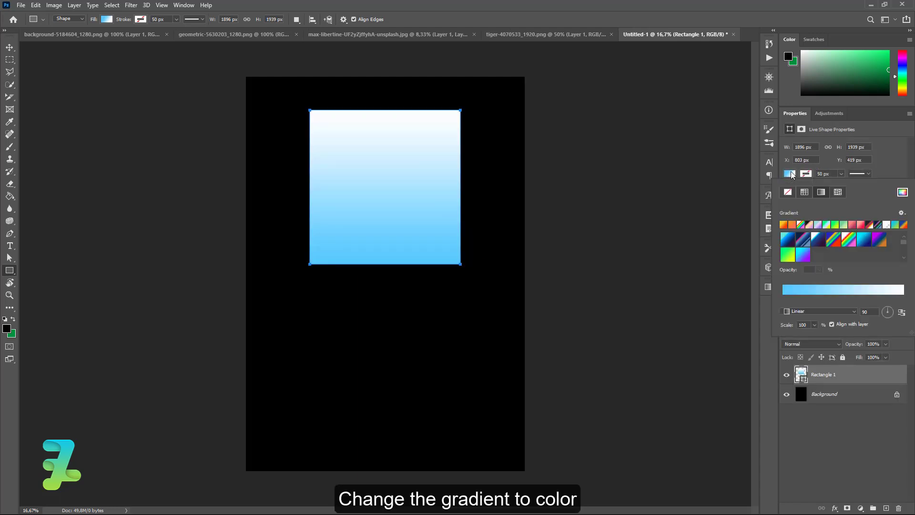
pyautogui.click(805, 192)
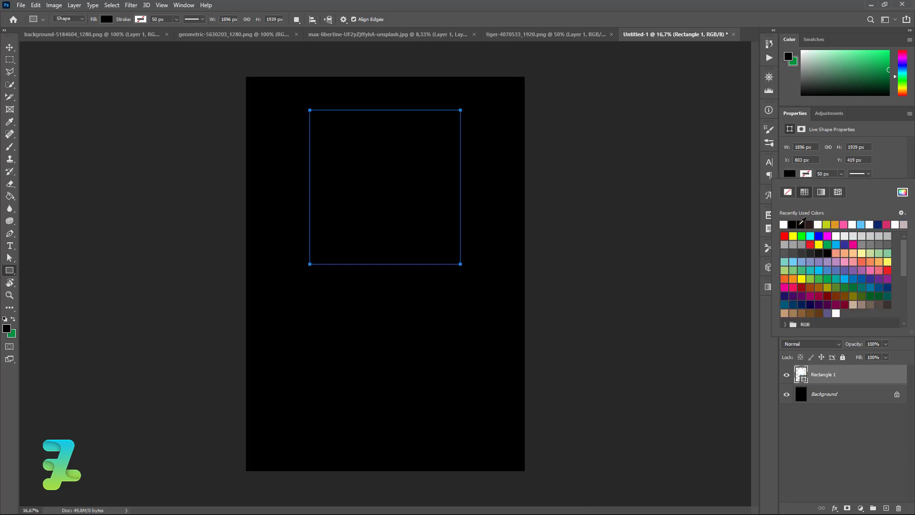
pyautogui.click(901, 192)
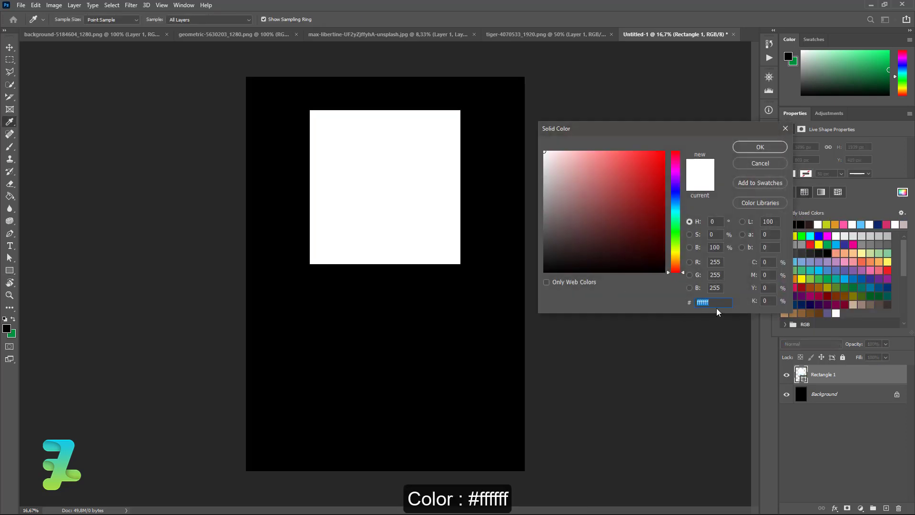
pyautogui.click(763, 146)
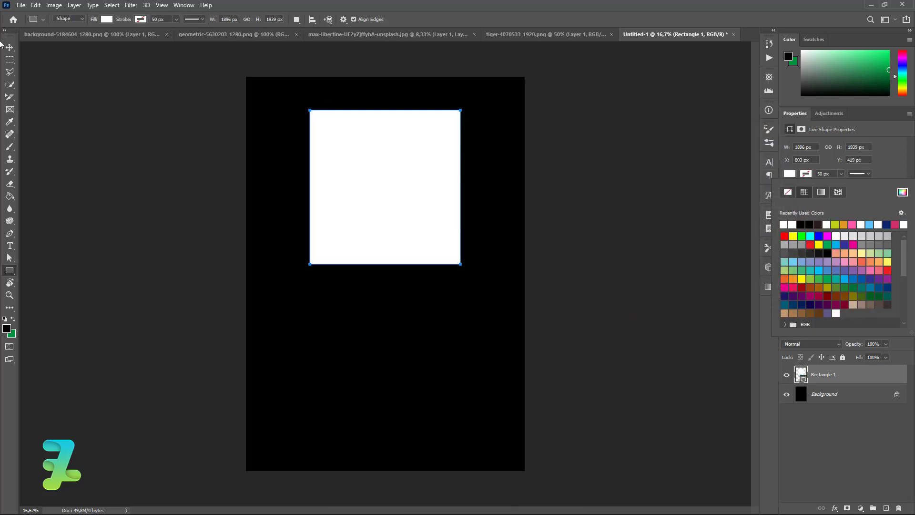
# - Centre the rectangle horizontally on the canvas
pyautogui.press('v')
pyautogui.hotkey('ctrl', 'a')
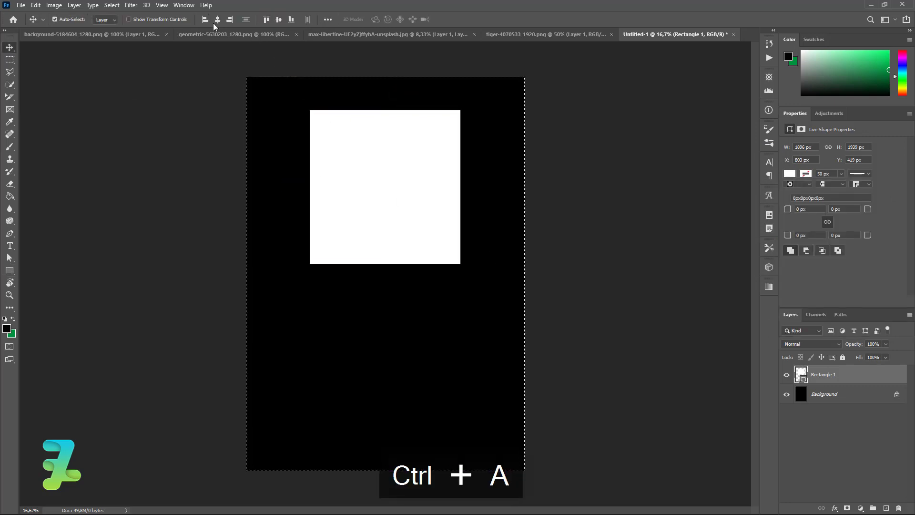
pyautogui.click(217, 20)
pyautogui.hotkey('ctrl', 'd')
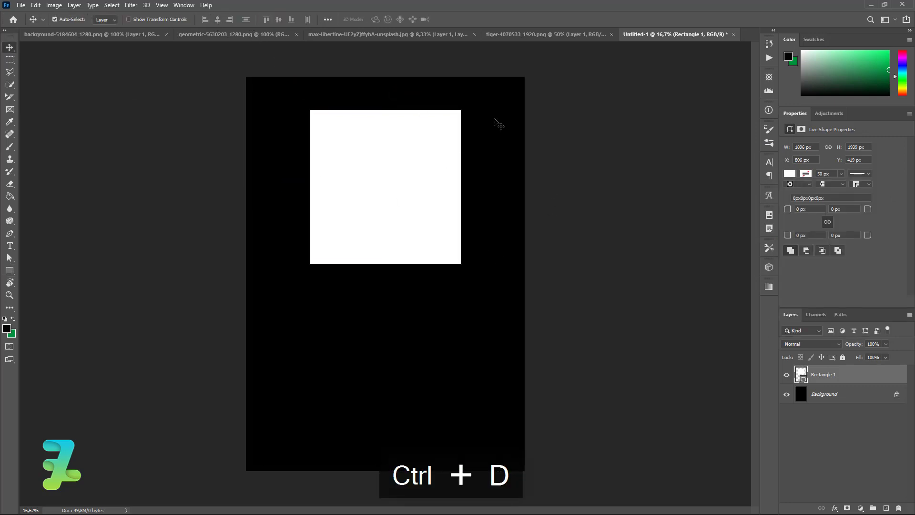
# - In the boy photo, convert the cut-out layer into a smart object
pyautogui.click(387, 35)
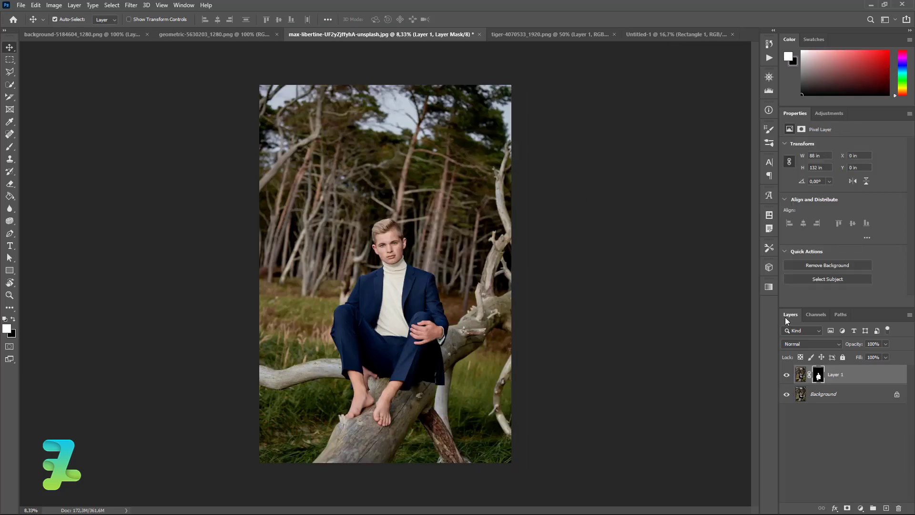
pyautogui.click(789, 396)
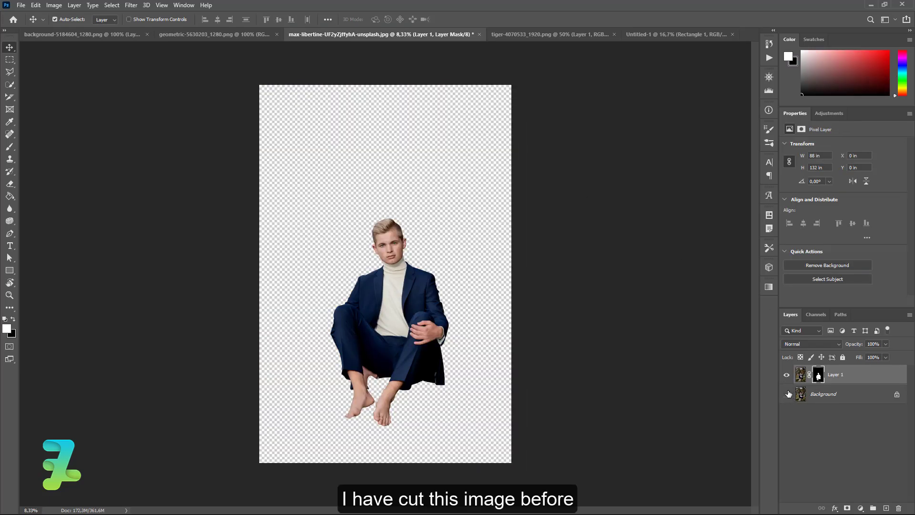
pyautogui.click(787, 394)
pyautogui.rightClick(849, 379)
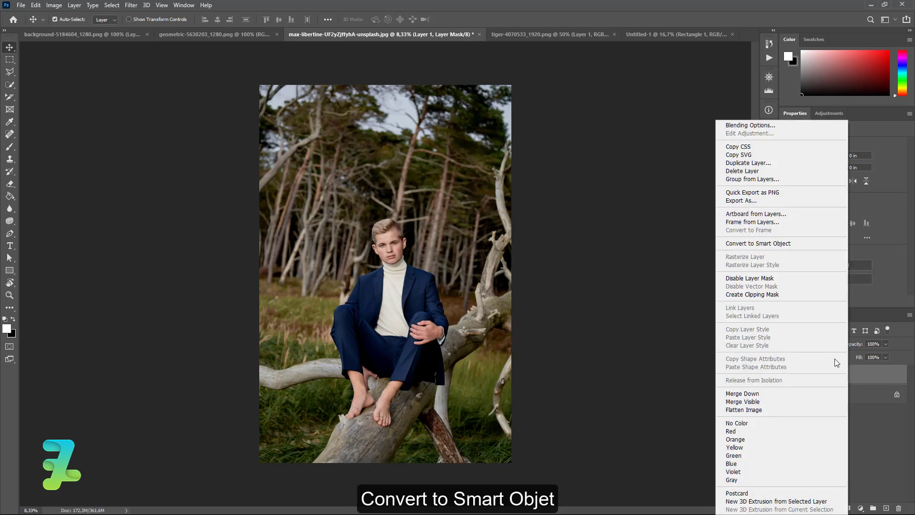
pyautogui.click(810, 245)
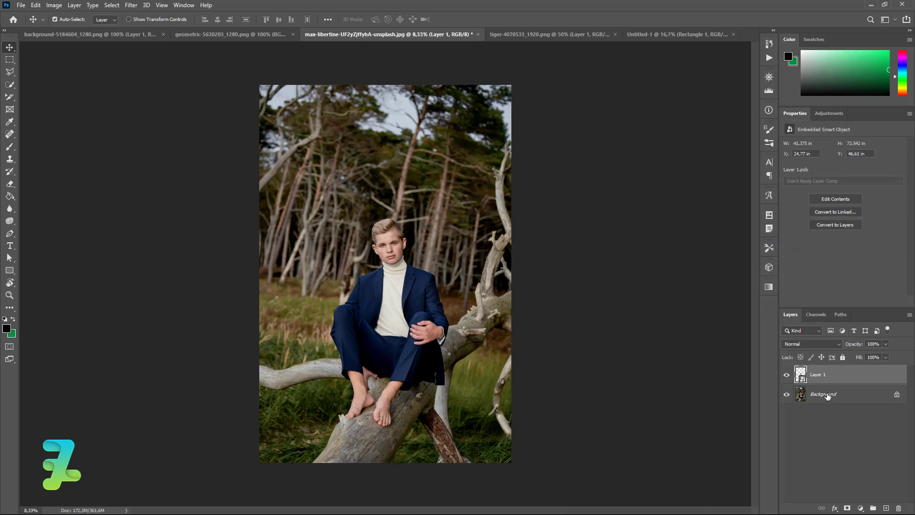
# - Copy the photo's layers into the black poster and redock the photo tab
pyautogui.rightClick(413, 34)
pyautogui.click(435, 84)
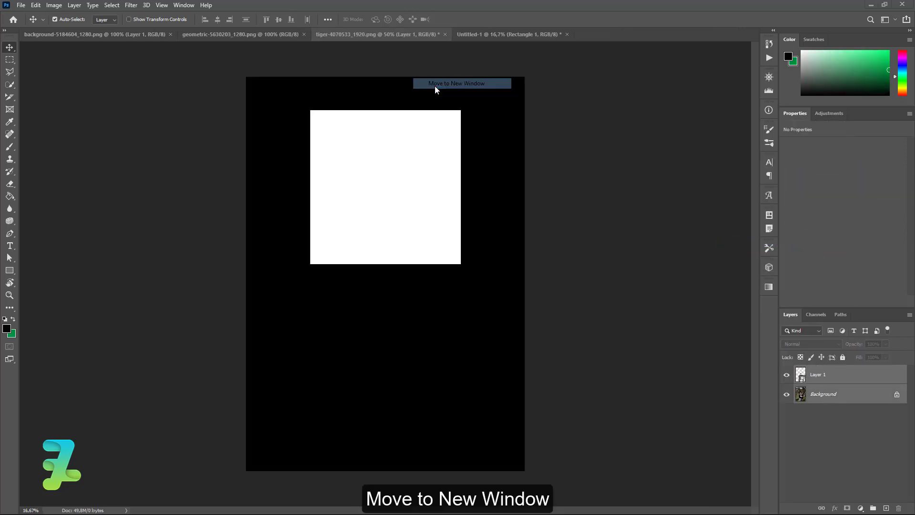
pyautogui.moveTo(801, 395); pyautogui.dragTo(345, 309)
pyautogui.moveTo(143, 34); pyautogui.dragTo(579, 37)
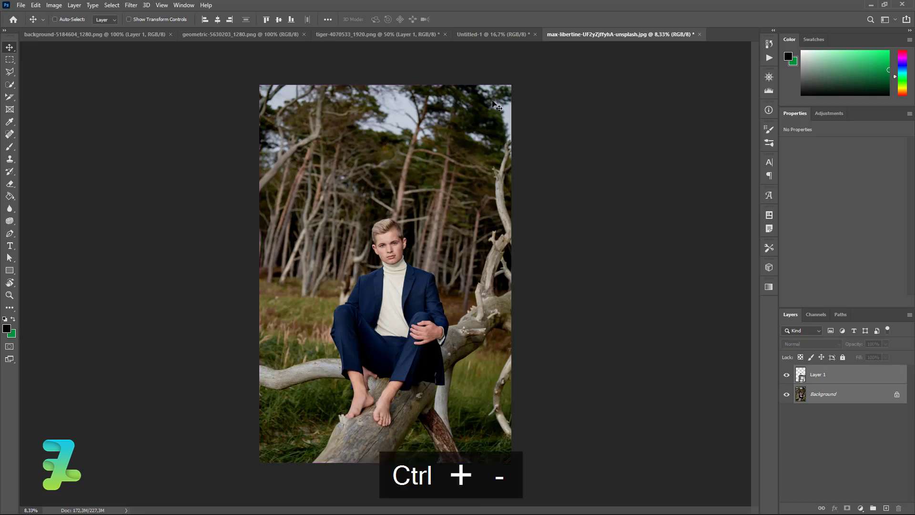
pyautogui.hotkey('ctrl', '-')
pyautogui.hotkey('ctrl', '-')
pyautogui.hotkey('ctrl', '-')
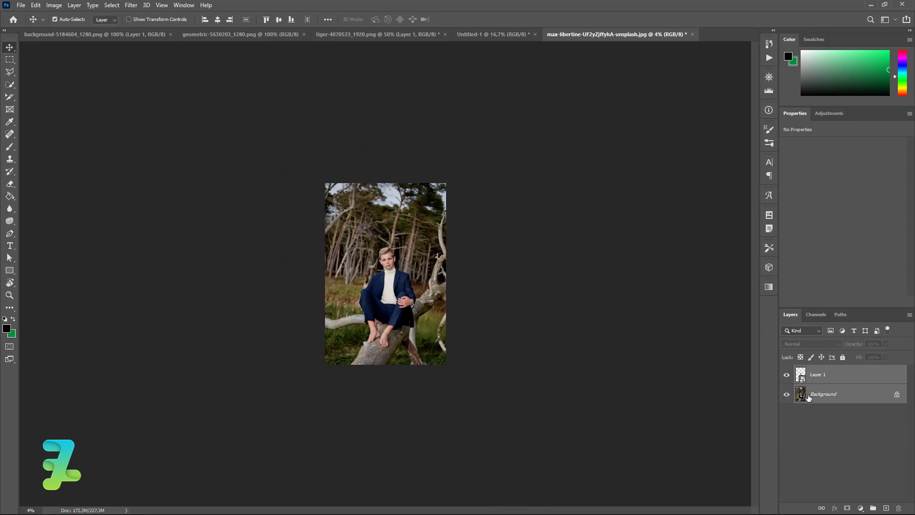
pyautogui.click(804, 398)
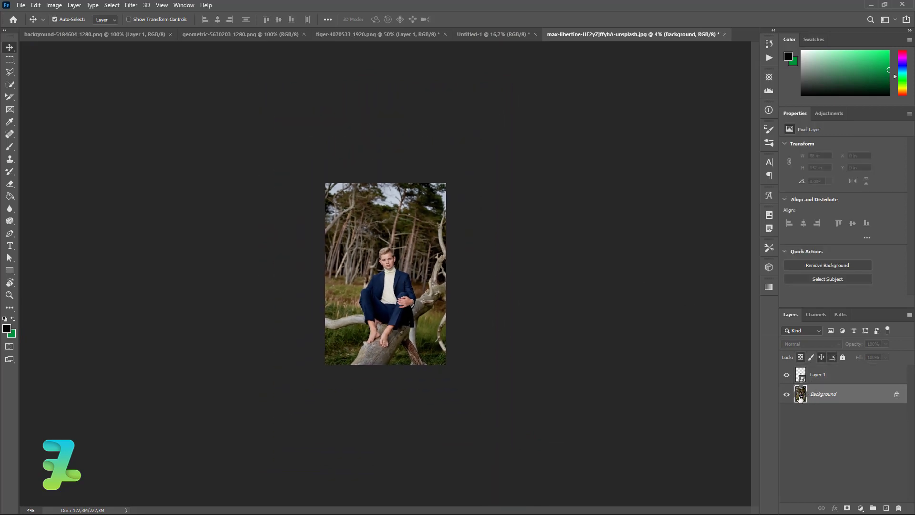
# - Shrink the copied boy photo to about 42% and move it up and right
pyautogui.click(493, 34)
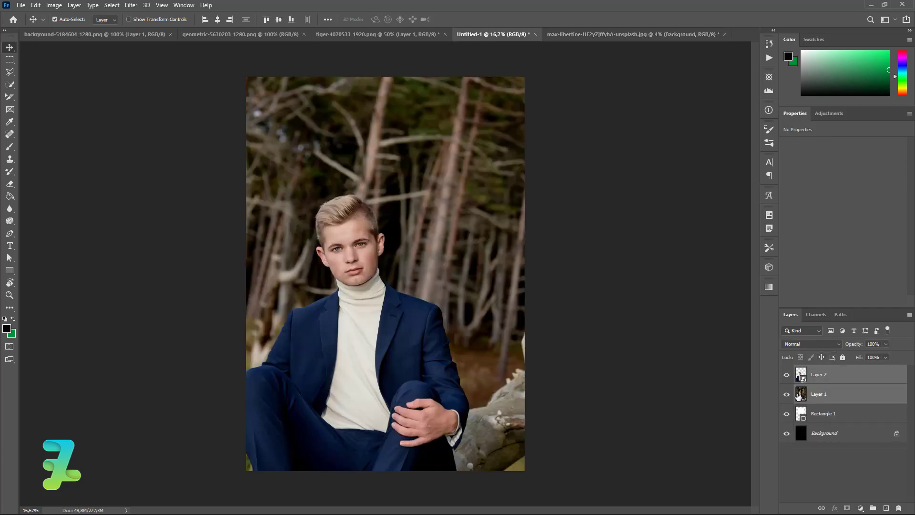
pyautogui.hotkey('ctrl', 't')
pyautogui.hotkey('ctrl', '-')
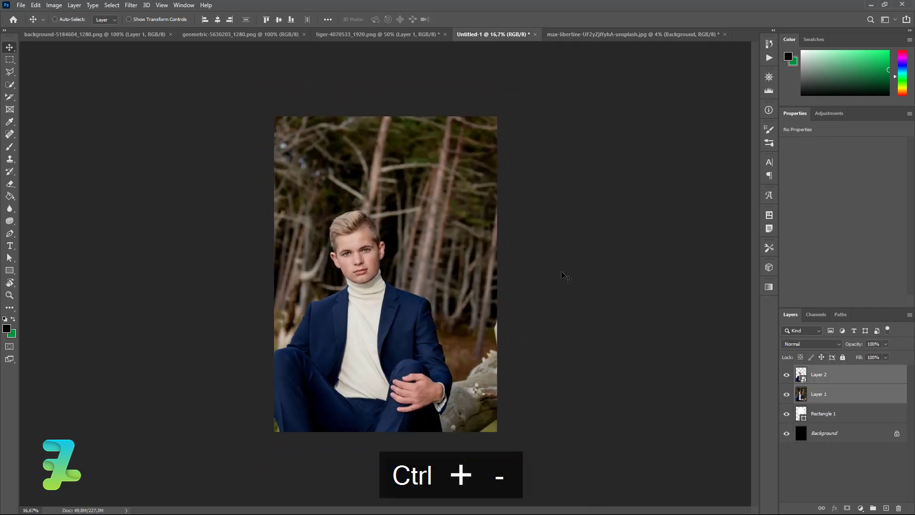
pyautogui.hotkey('ctrl', '-')
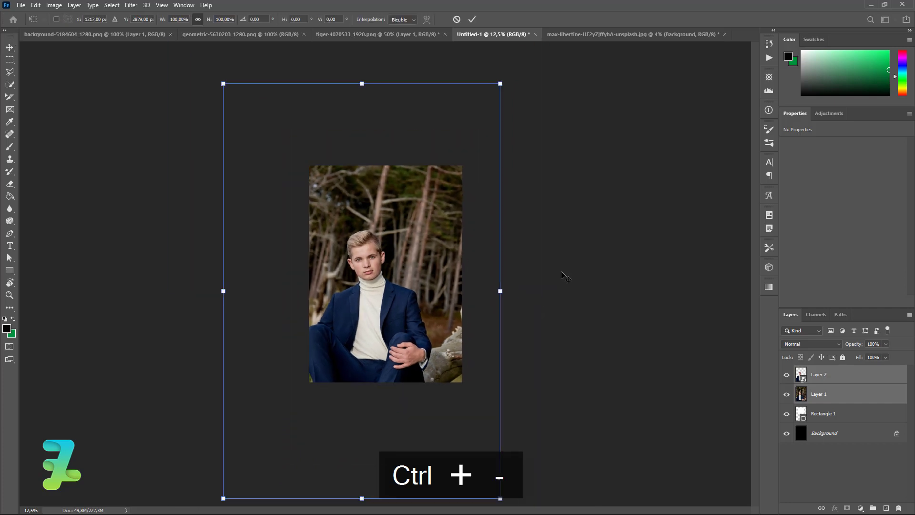
pyautogui.hotkey('ctrl', 't')
pyautogui.moveTo(275, 144); pyautogui.dragTo(320, 231)
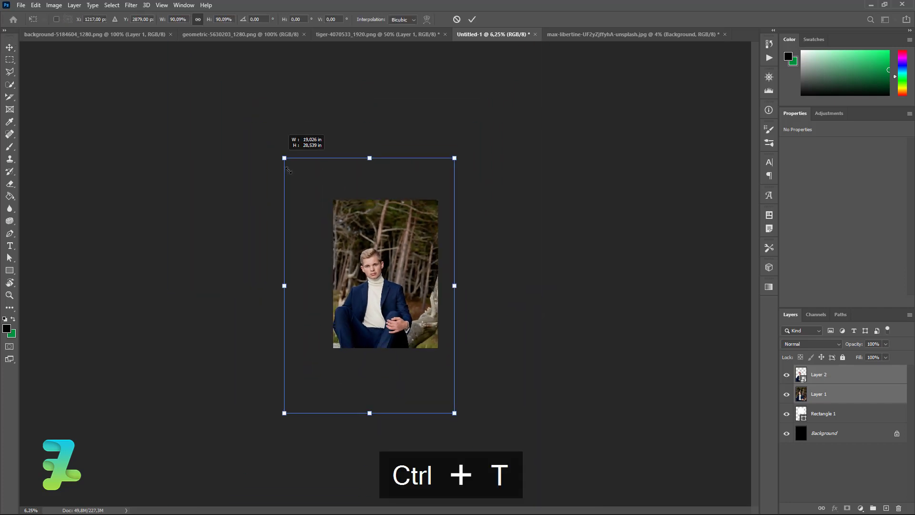
pyautogui.moveTo(386, 269); pyautogui.dragTo(398, 233)
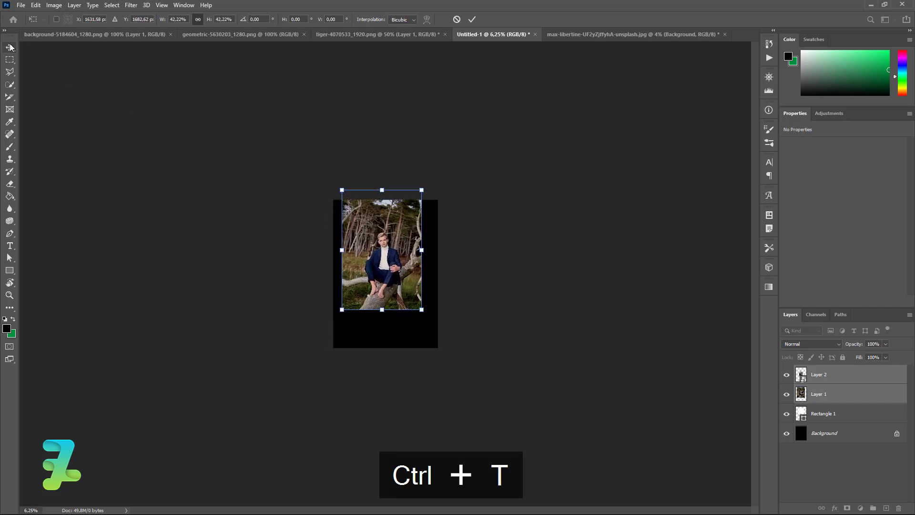
pyautogui.press('Return')
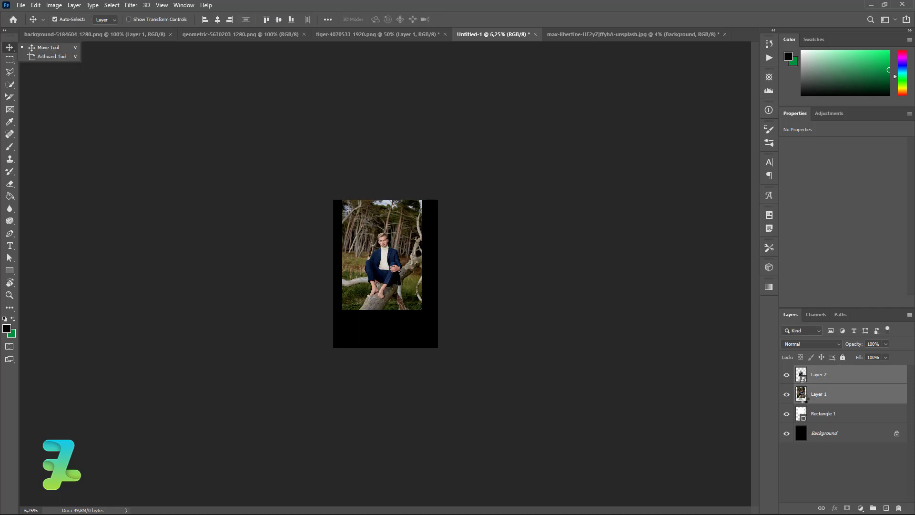
# - Clip the forest photo Layer 1 to the rectangle beneath it
pyautogui.click(805, 400)
pyautogui.rightClick(854, 399)
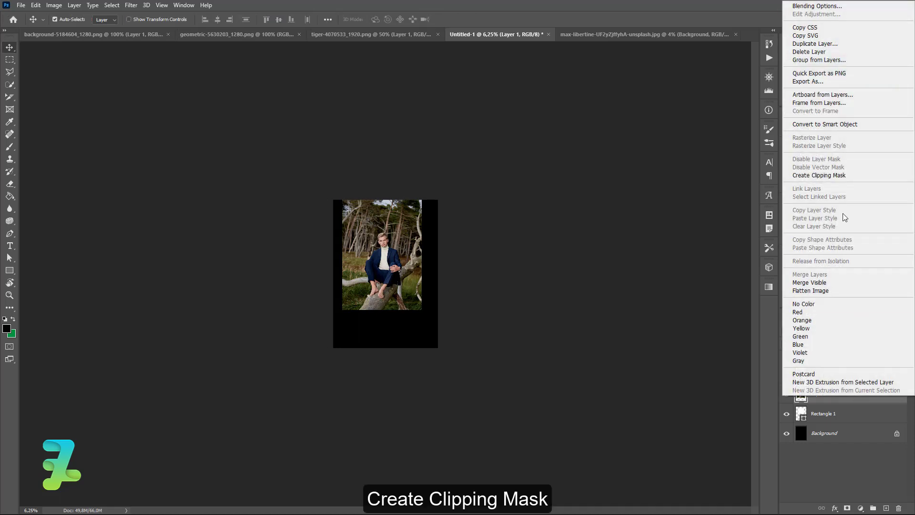
pyautogui.click(830, 175)
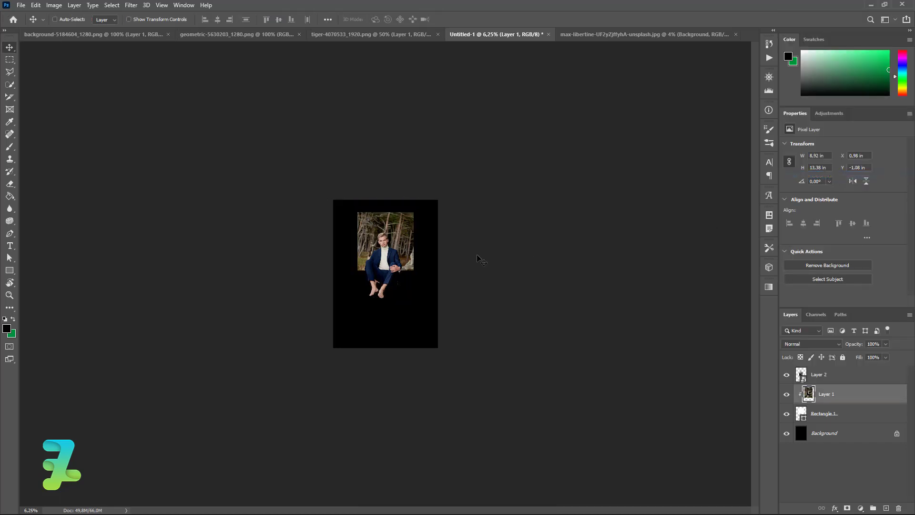
pyautogui.hotkey('ctrl', '=')
pyautogui.hotkey('ctrl', '=')
pyautogui.hotkey('ctrl', '=')
pyautogui.hotkey('ctrl', '=')
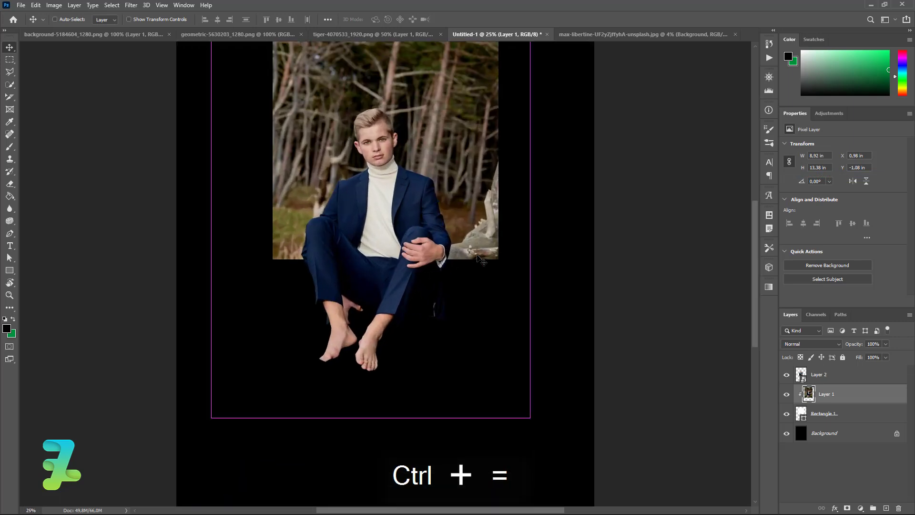
pyautogui.hotkey('ctrl', '-')
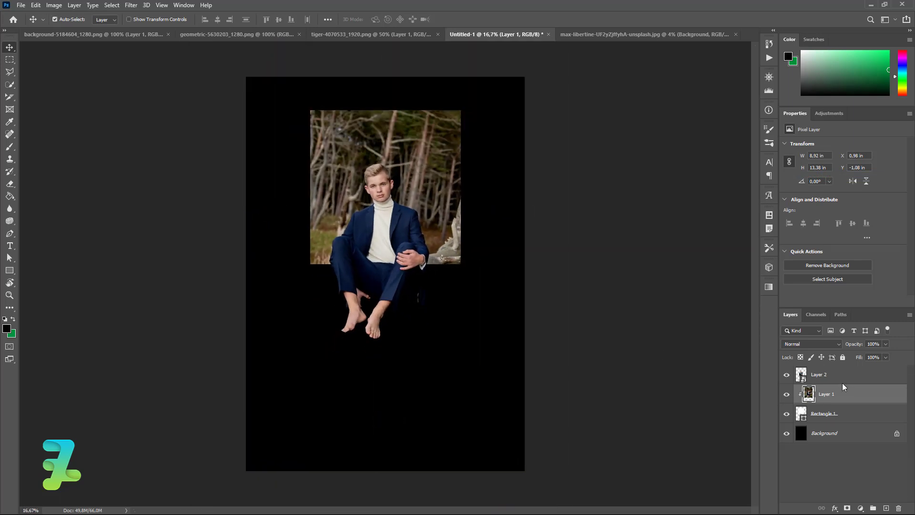
# - Scale Layer 1 and Layer 2 together to about 77% and shift them up and right
pyautogui.keyDown('ctrl'); pyautogui.click(847, 380); pyautogui.keyUp('ctrl')
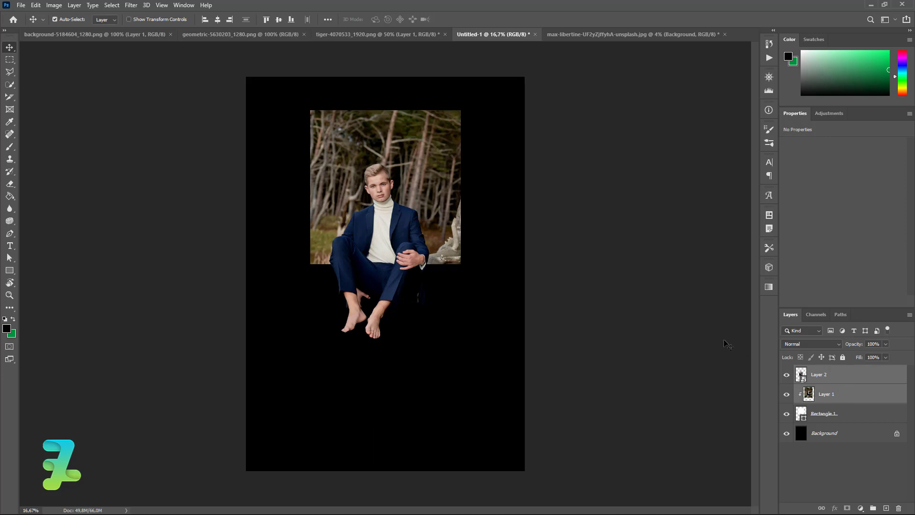
pyautogui.hotkey('ctrl', 't')
pyautogui.moveTo(481, 369); pyautogui.dragTo(457, 333)
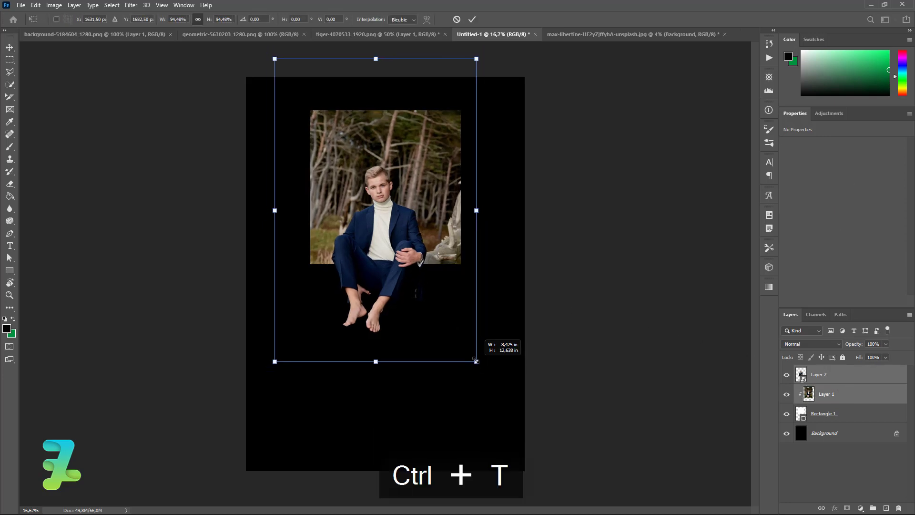
pyautogui.moveTo(418, 250); pyautogui.dragTo(410, 201)
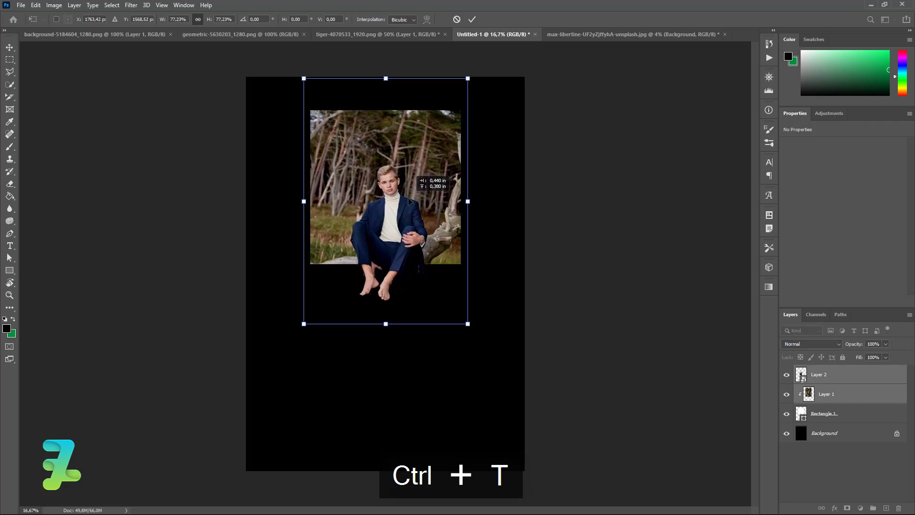
pyautogui.moveTo(409, 201); pyautogui.dragTo(410, 201)
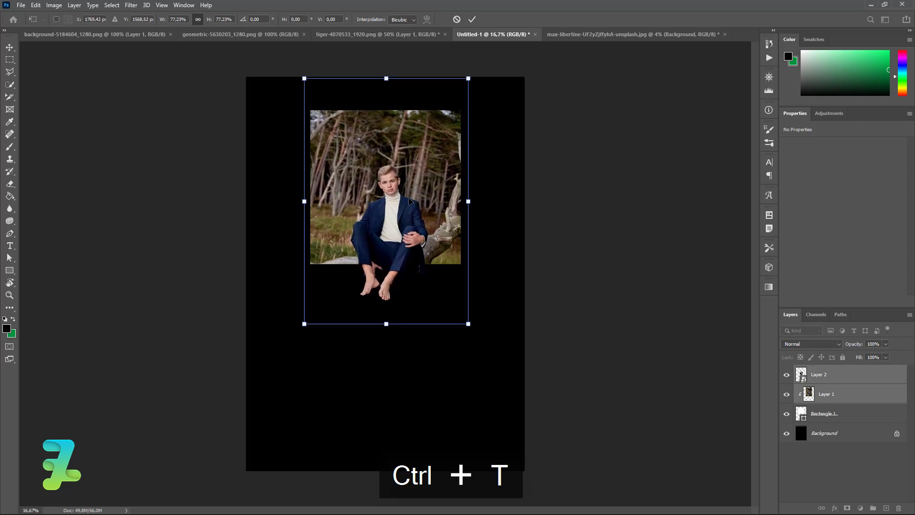
pyautogui.press('Return')
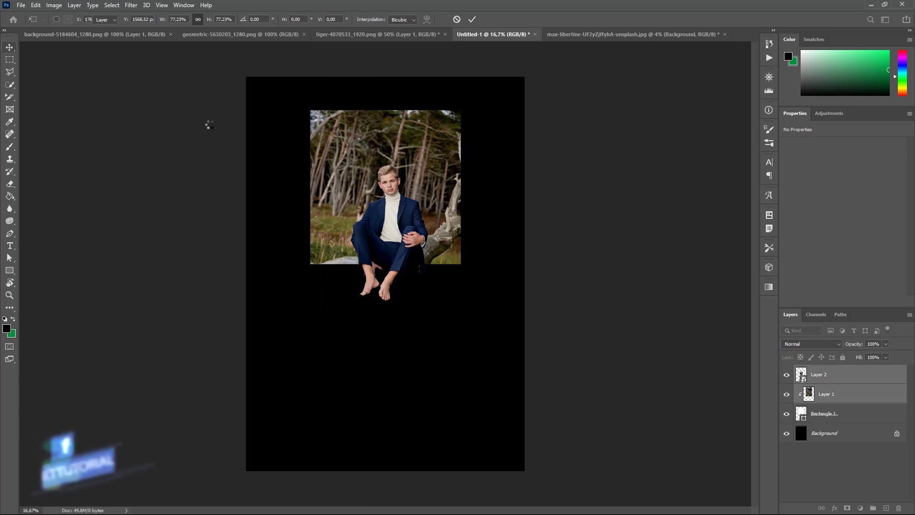
pyautogui.rightClick(10, 48)
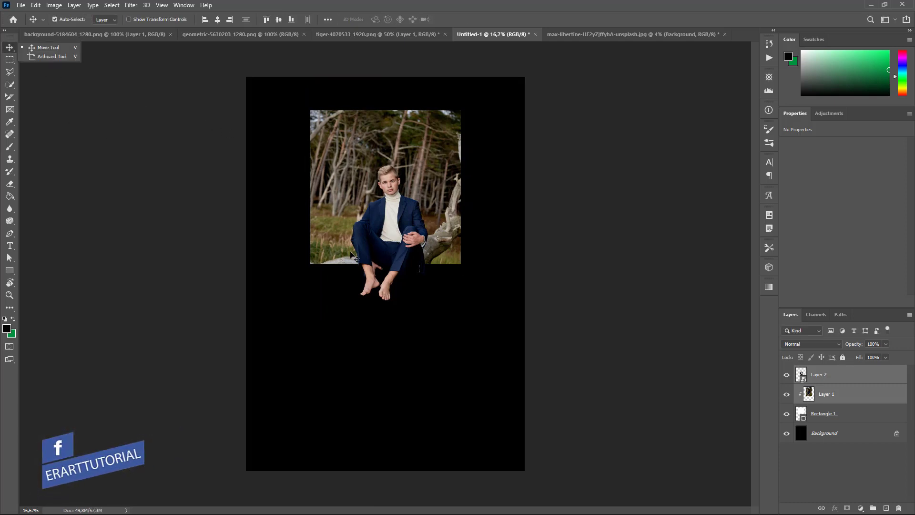
# - Set the Type tool to Cloister Black, 36 pt, in white #ffffff
pyautogui.click(10, 245)
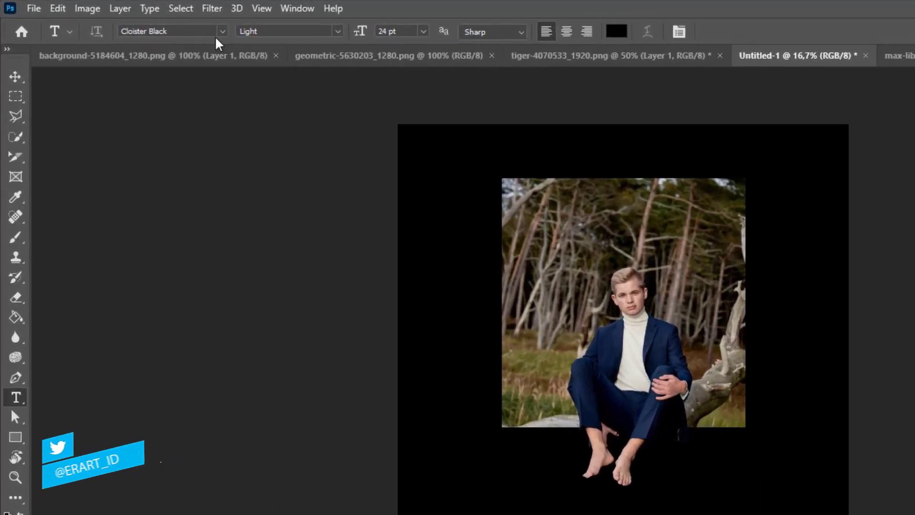
pyautogui.click(222, 32)
pyautogui.click(206, 86)
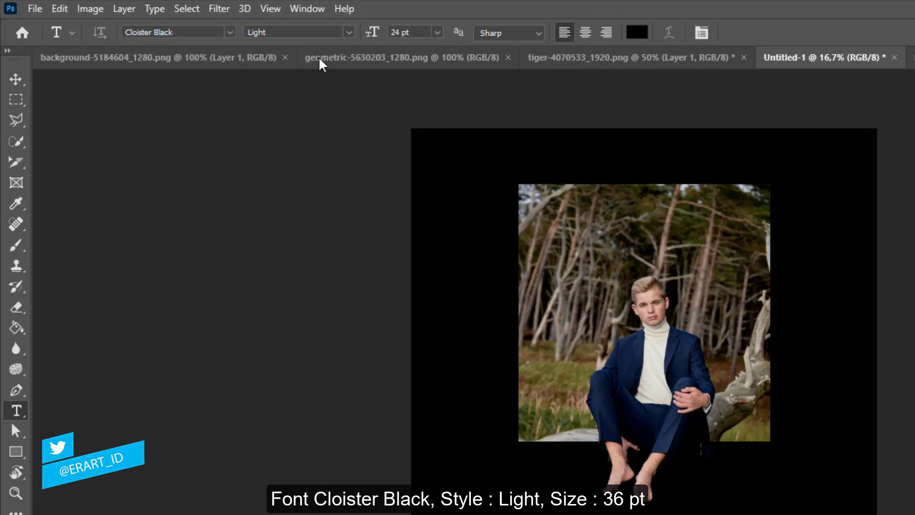
pyautogui.click(349, 32)
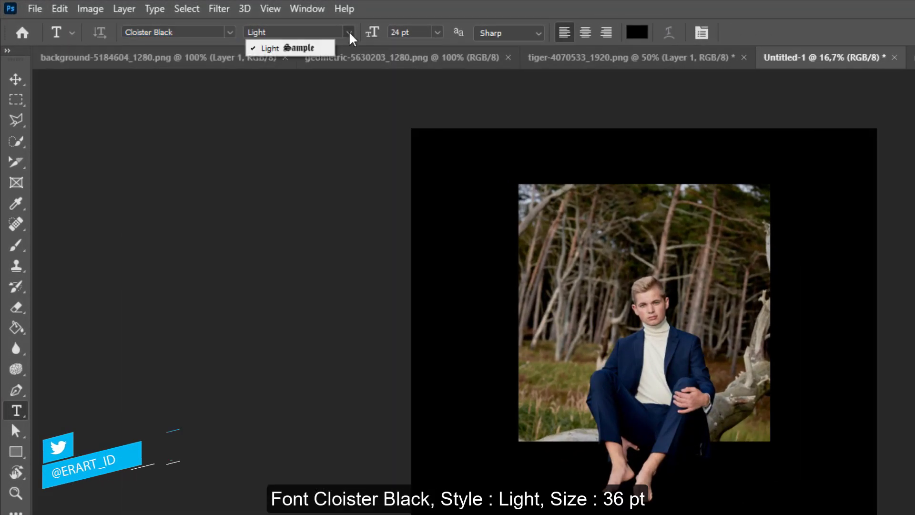
pyautogui.click(437, 32)
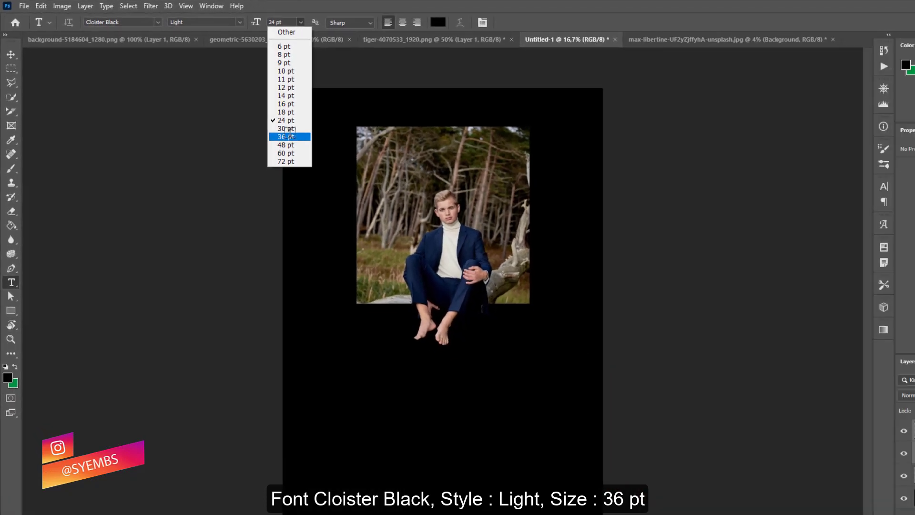
pyautogui.click(413, 194)
pyautogui.click(3, 331)
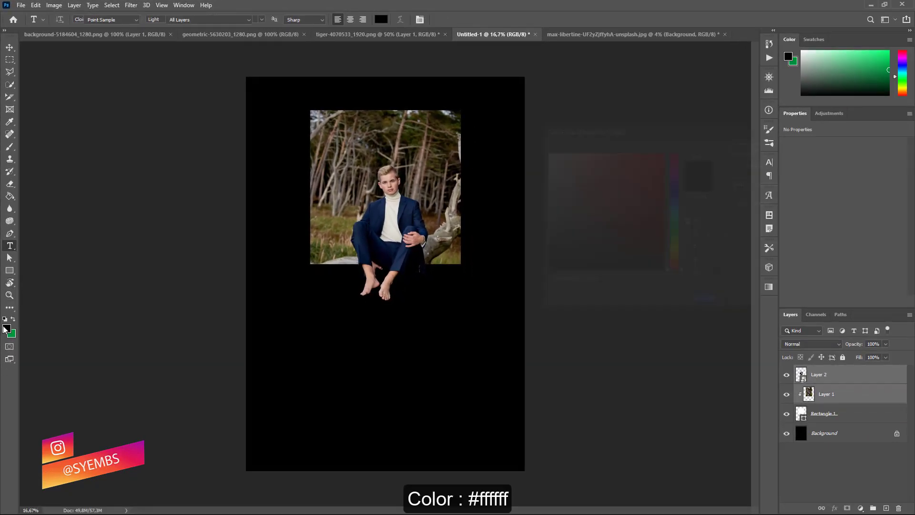
pyautogui.write('ffffff')
pyautogui.click(744, 151)
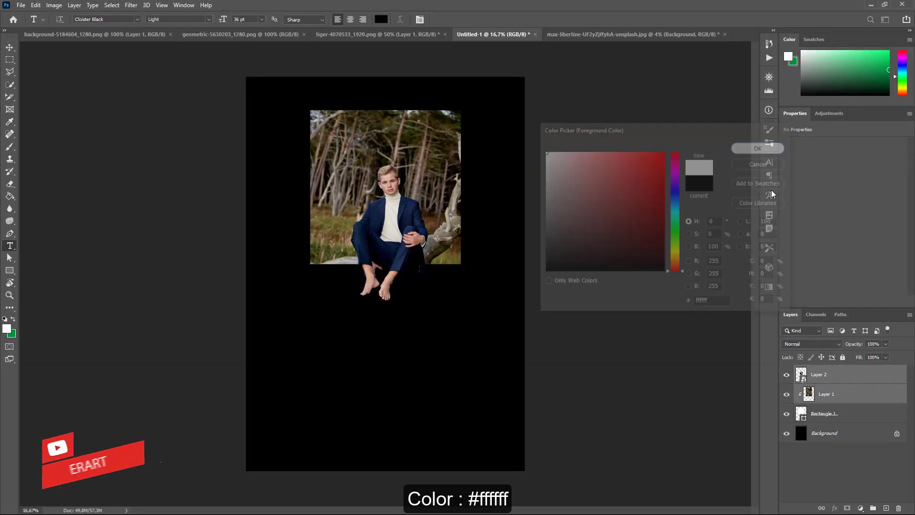
# - Add a new layer and enter FEROCIOUS below the boy's feet
pyautogui.click(848, 395)
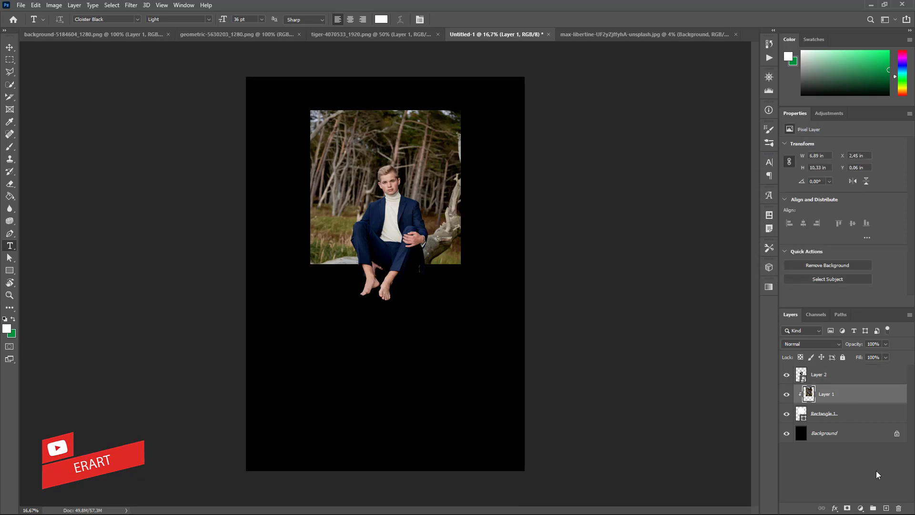
pyautogui.click(886, 508)
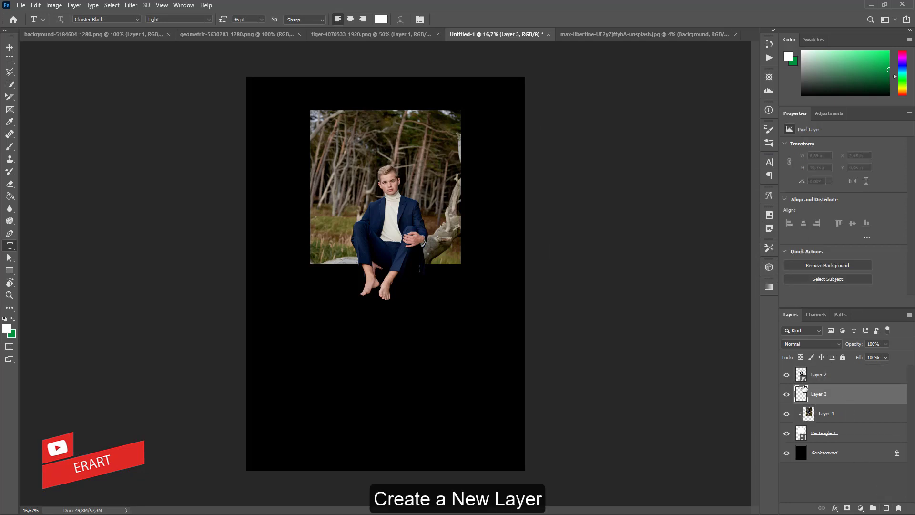
pyautogui.click(336, 313)
pyautogui.hotkey('ctrl', 'v')
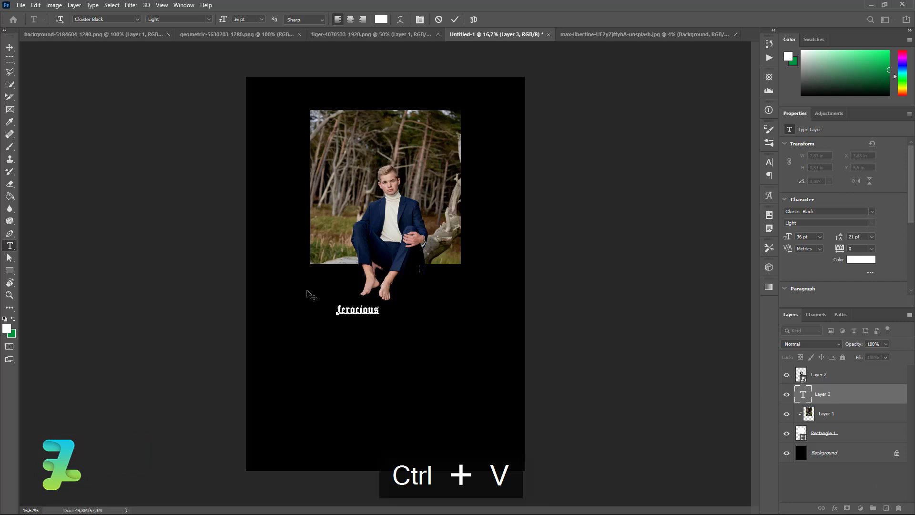
pyautogui.press('ctrl')
pyautogui.hotkey('ctrl', 'a')
pyautogui.hotkey('ctrl', 'c')
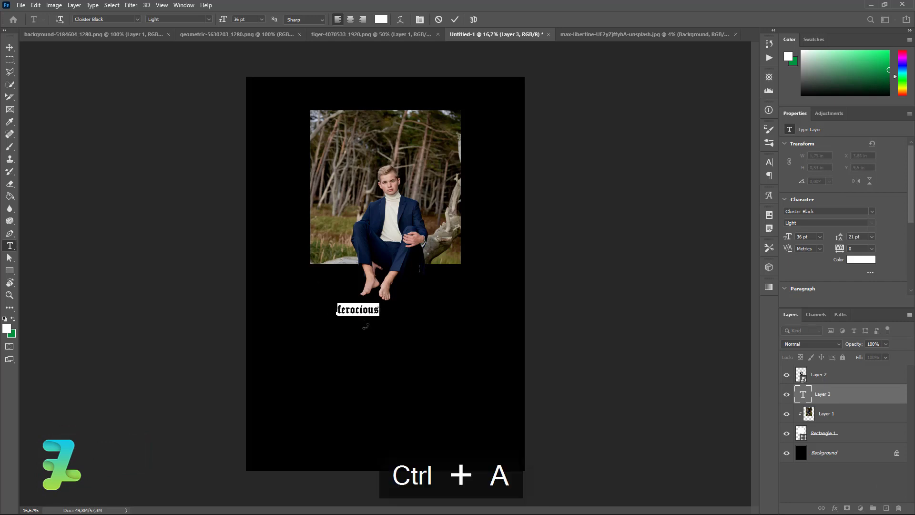
pyautogui.write('f')
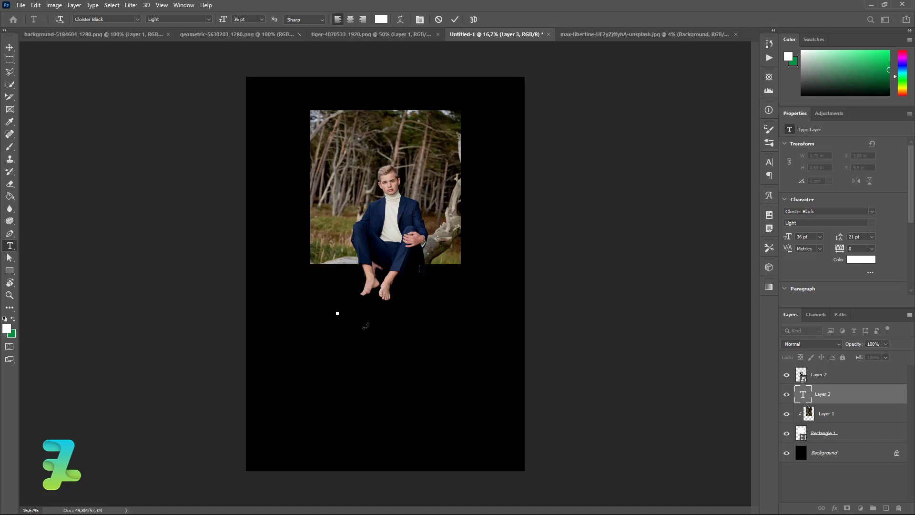
pyautogui.hotkey('ctrl', 'v')
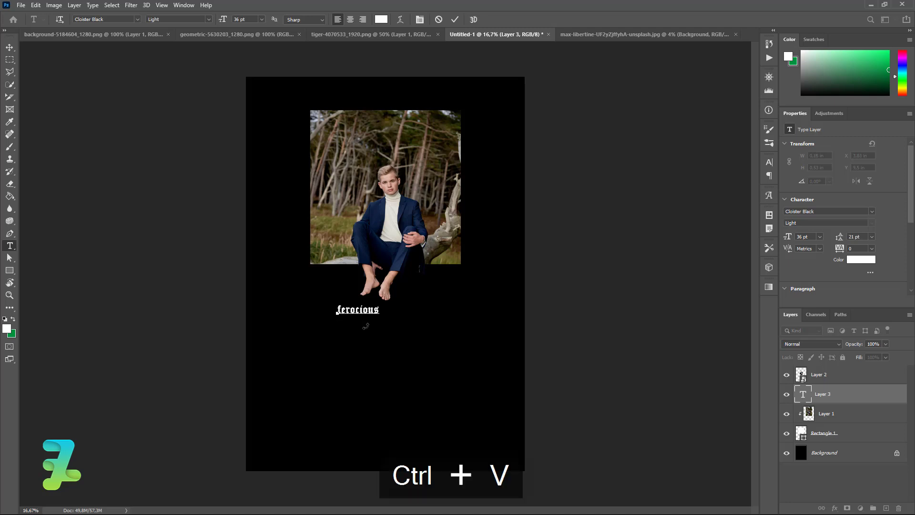
pyautogui.hotkey('ctrl', 'a')
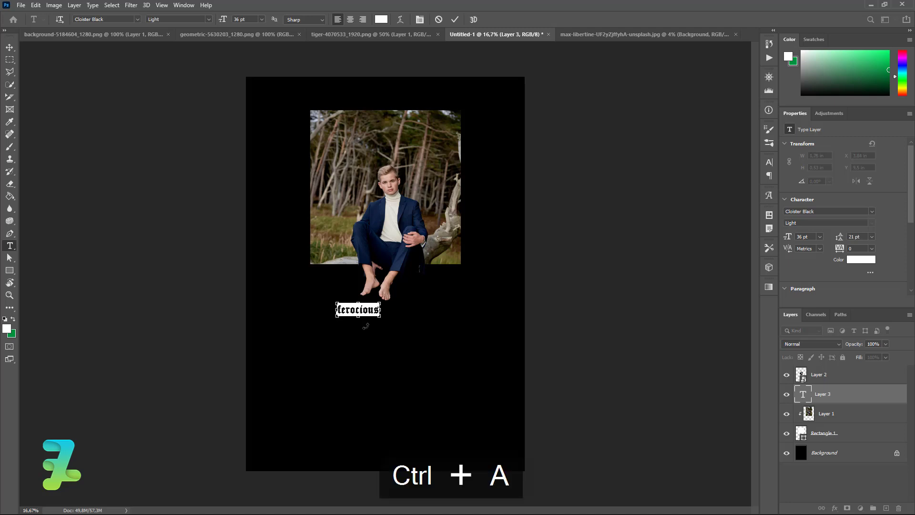
pyautogui.write('fe')
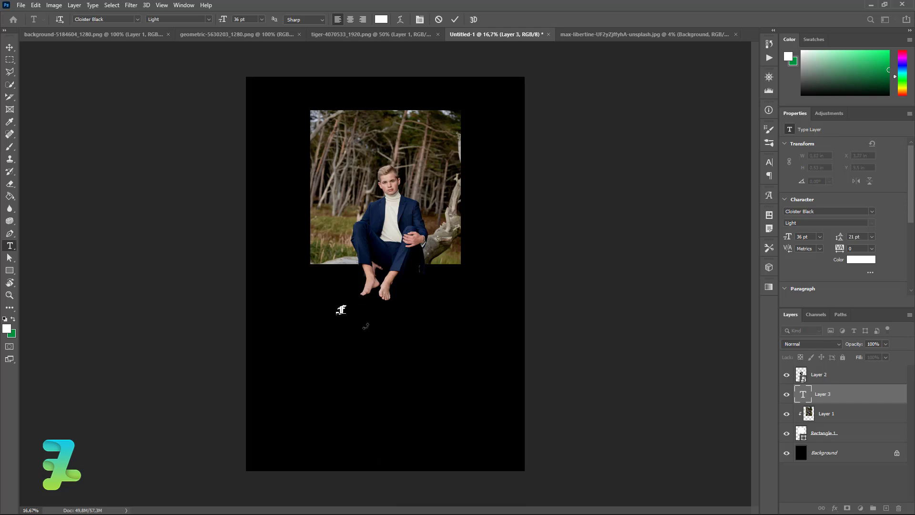
pyautogui.write('o')
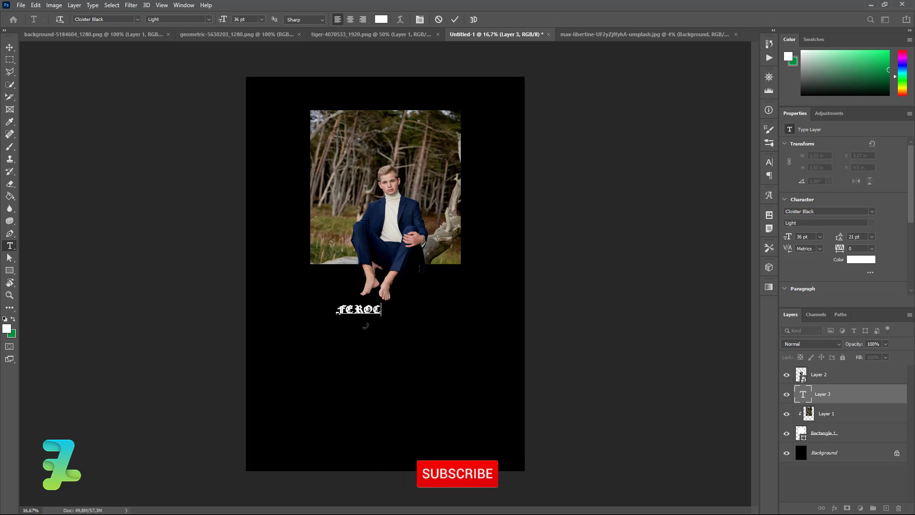
pyautogui.write('ious')
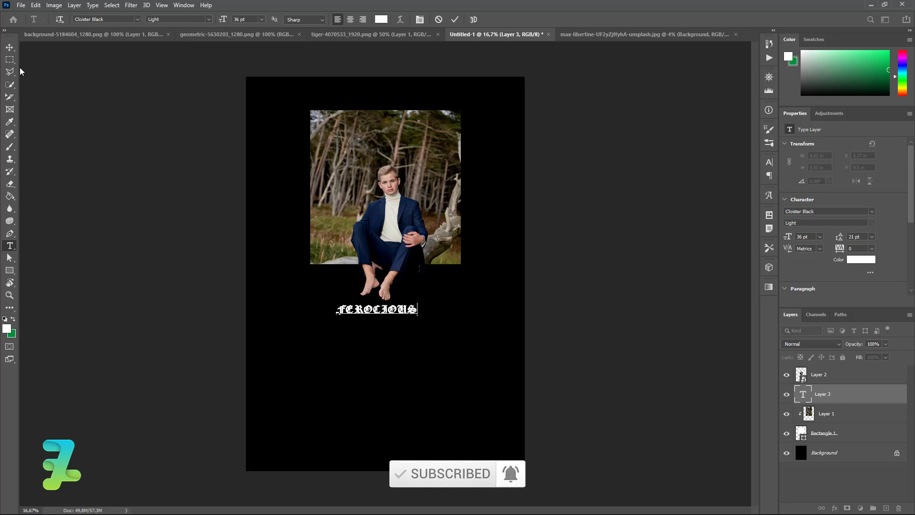
pyautogui.click(9, 47)
# - Move FEROCIOUS up to the photo's bottom edge and enlarge it
pyautogui.moveTo(356, 314); pyautogui.dragTo(341, 287)
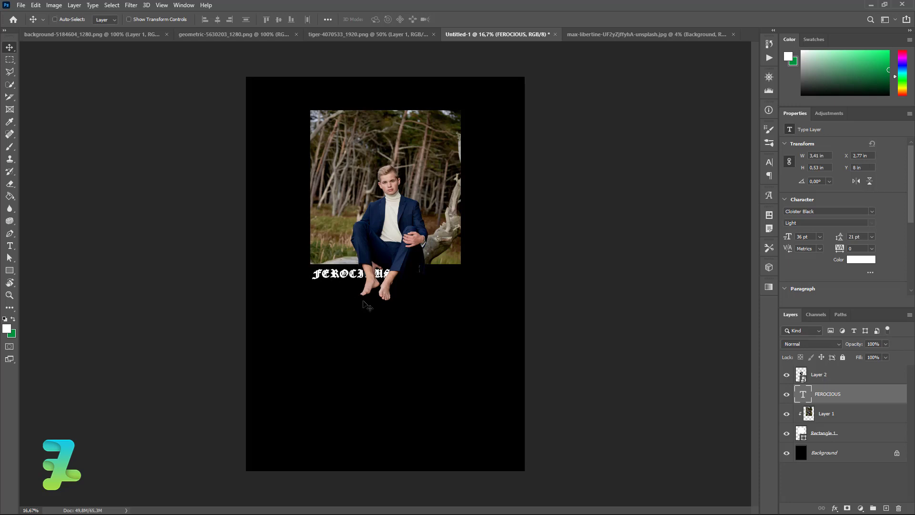
pyautogui.hotkey('ctrl', 't')
pyautogui.moveTo(397, 280); pyautogui.dragTo(460, 305)
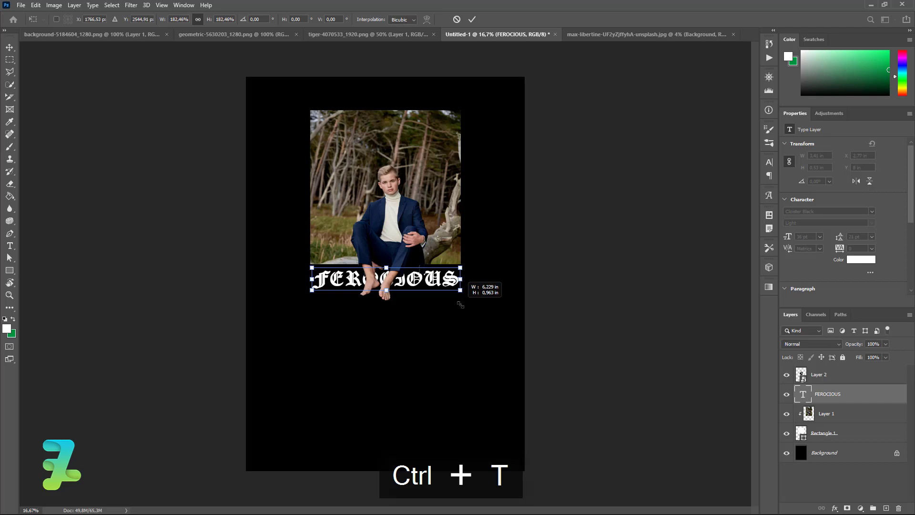
pyautogui.click(11, 51)
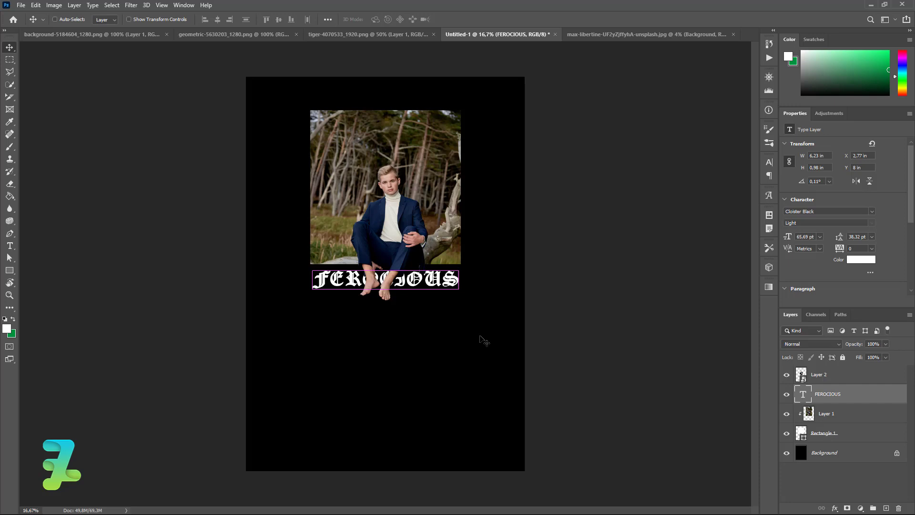
pyautogui.hotkey('ctrl', 'y')
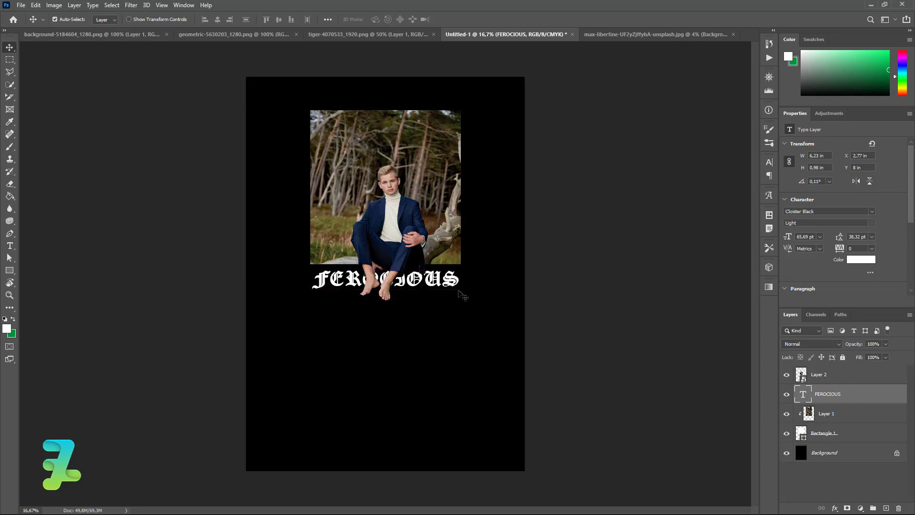
# - Widen FEROCIOUS slightly so it spans the forest frame
pyautogui.hotkey('ctrl', 't')
pyautogui.moveTo(459, 266); pyautogui.dragTo(462, 265)
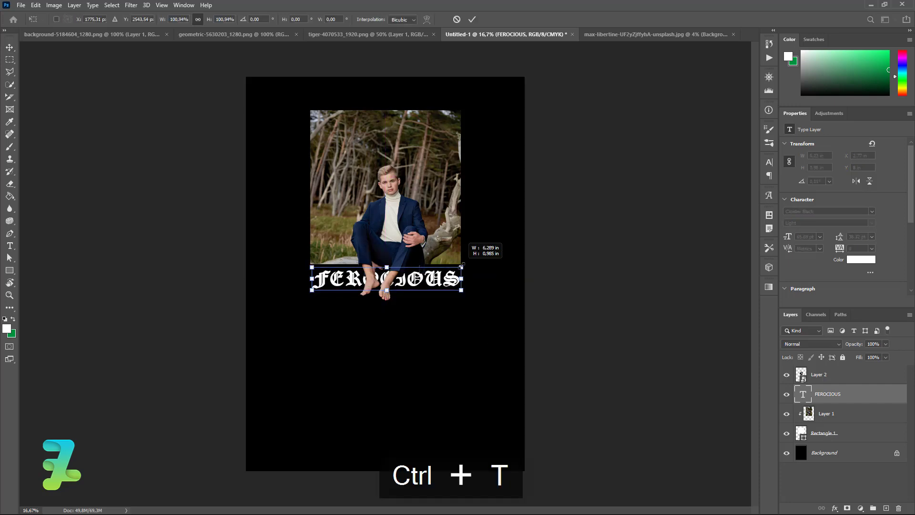
pyautogui.moveTo(312, 266); pyautogui.dragTo(305, 263)
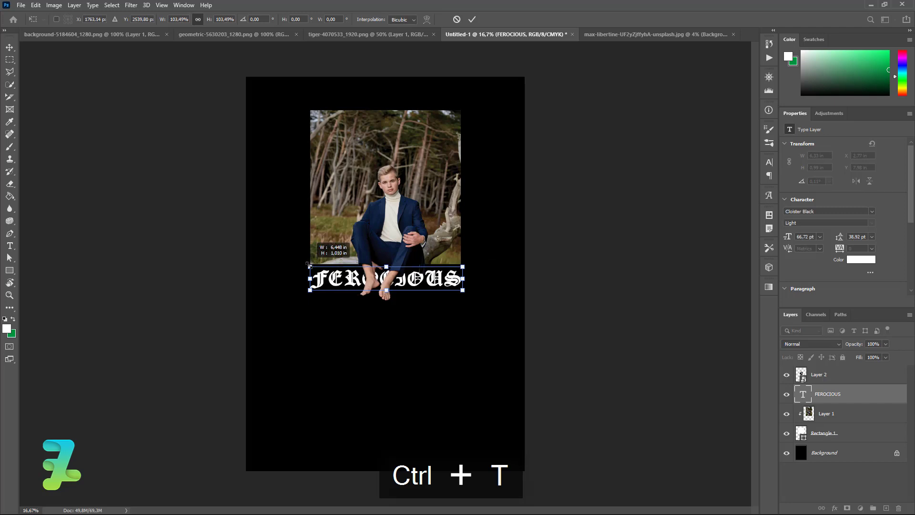
pyautogui.press('Return')
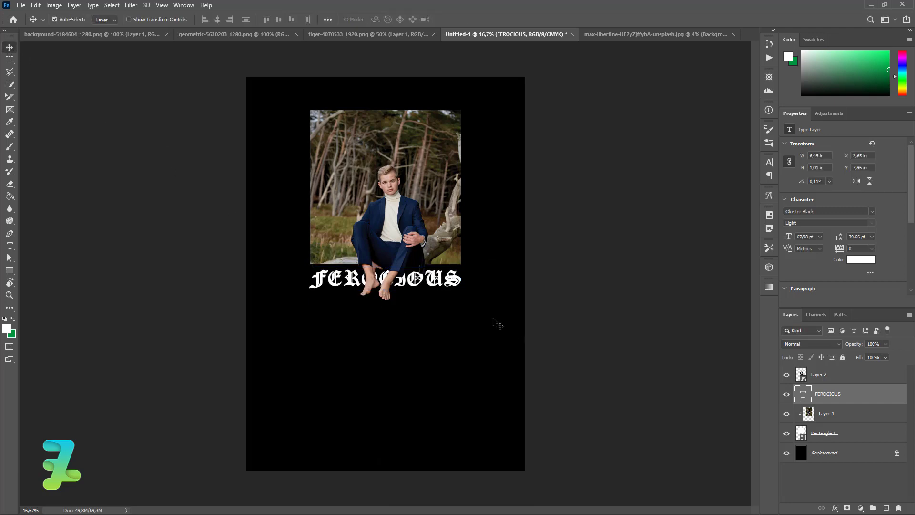
pyautogui.hotkey('ctrl', 't')
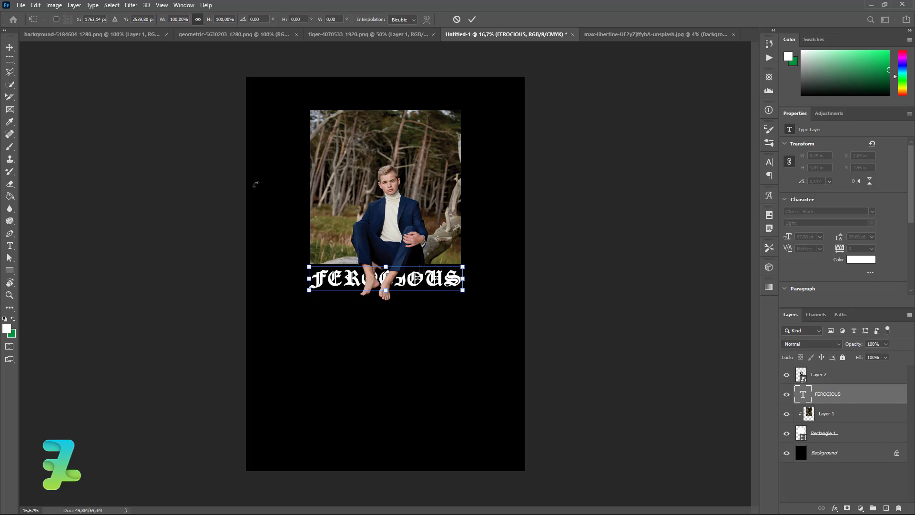
# - Duplicate FEROCIOUS twice into three stacked lines and set the middle copy's fill to 0%
pyautogui.press('Return')
pyautogui.hotkey('ctrl', 'j')
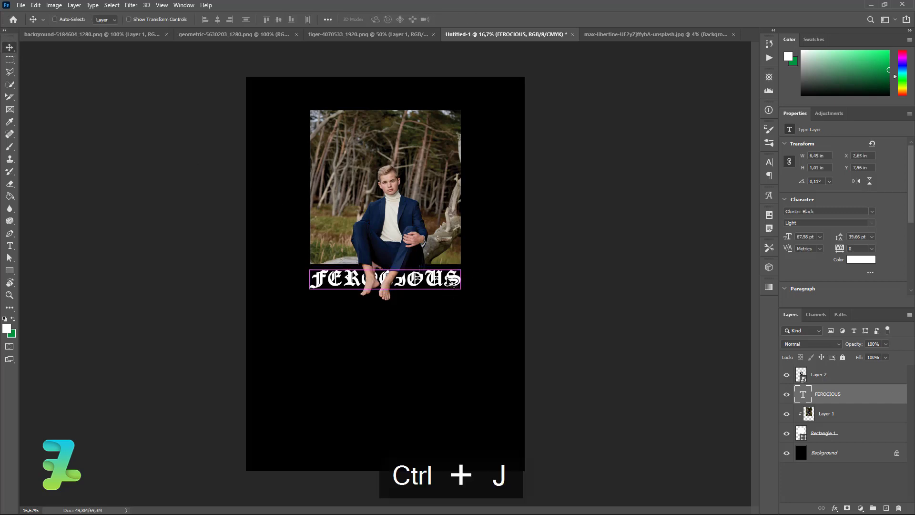
pyautogui.moveTo(454, 284); pyautogui.dragTo(449, 321)
pyautogui.hotkey('ctrl', 'j')
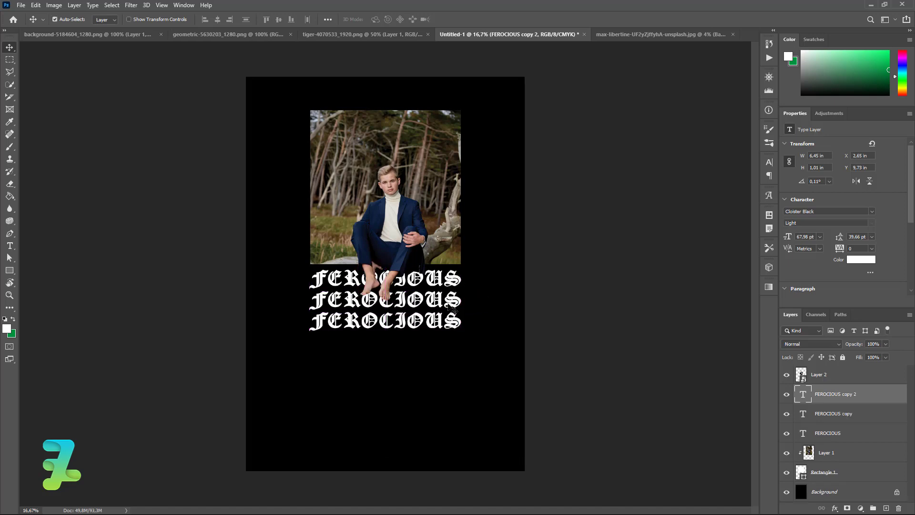
pyautogui.click(849, 413)
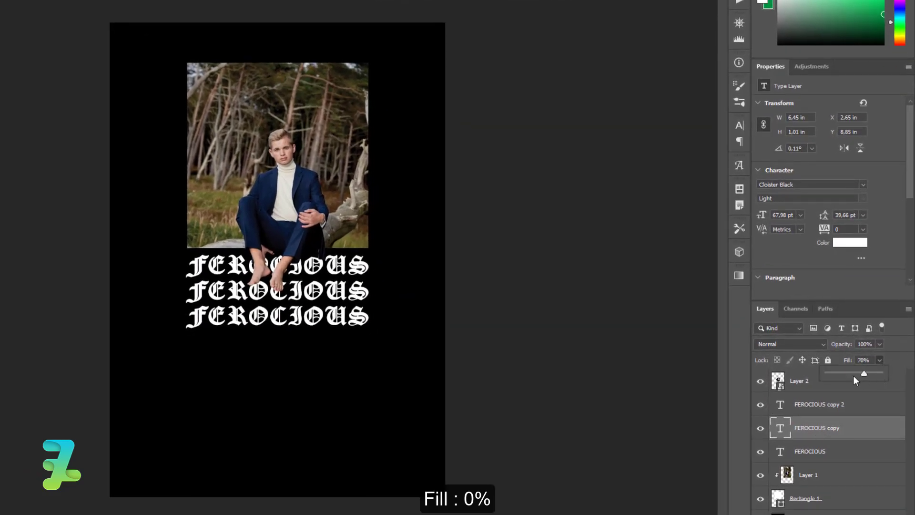
pyautogui.moveTo(854, 376); pyautogui.dragTo(810, 379)
pyautogui.click(872, 436)
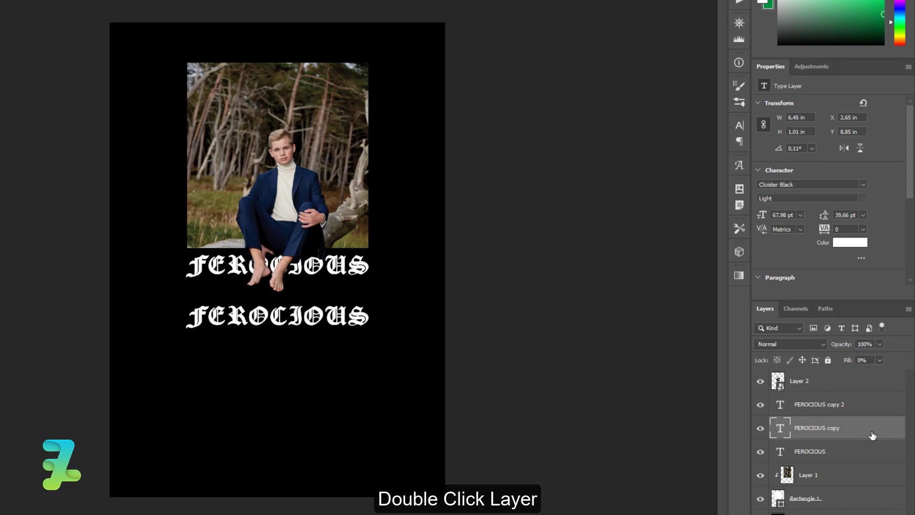
# - Give the middle FEROCIOUS line a 5 px white #ffffff outside stroke with Normal blend
pyautogui.doubleClick(873, 435)
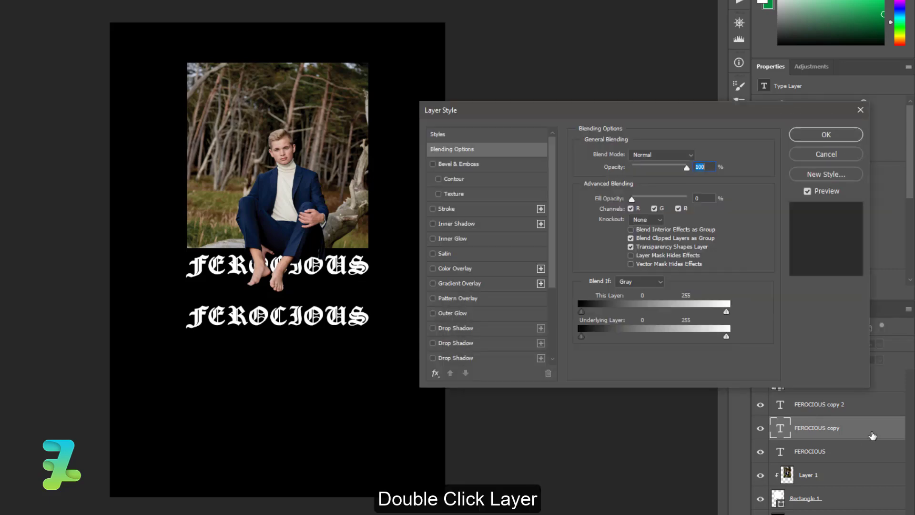
pyautogui.click(433, 209)
pyautogui.click(447, 210)
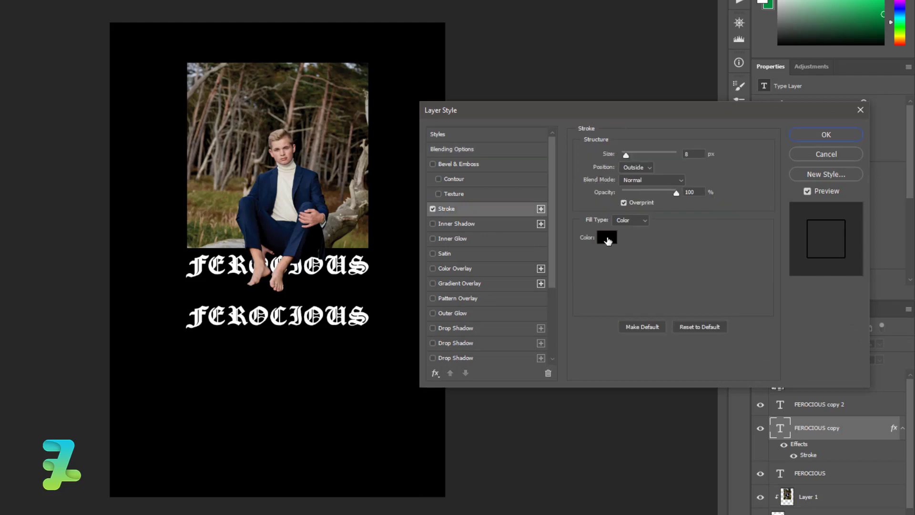
pyautogui.click(607, 243)
pyautogui.write('ffffff')
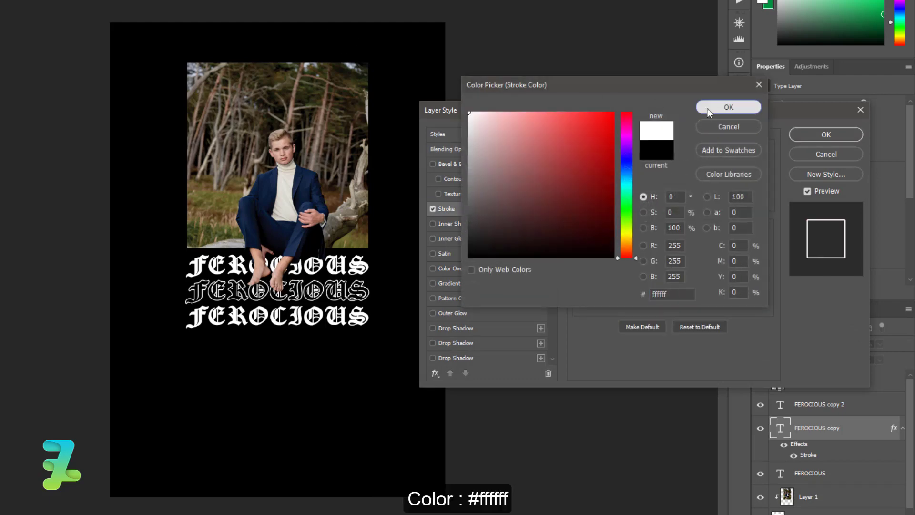
pyautogui.click(707, 108)
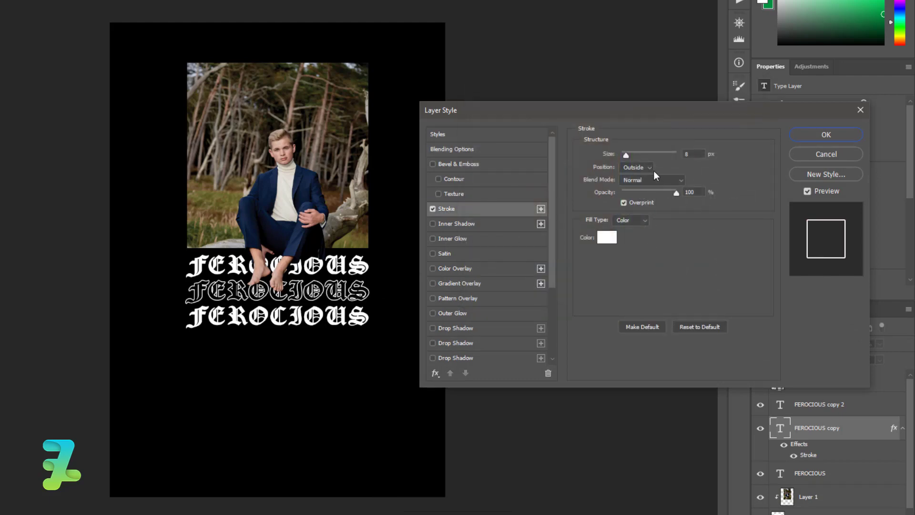
pyautogui.doubleClick(682, 154)
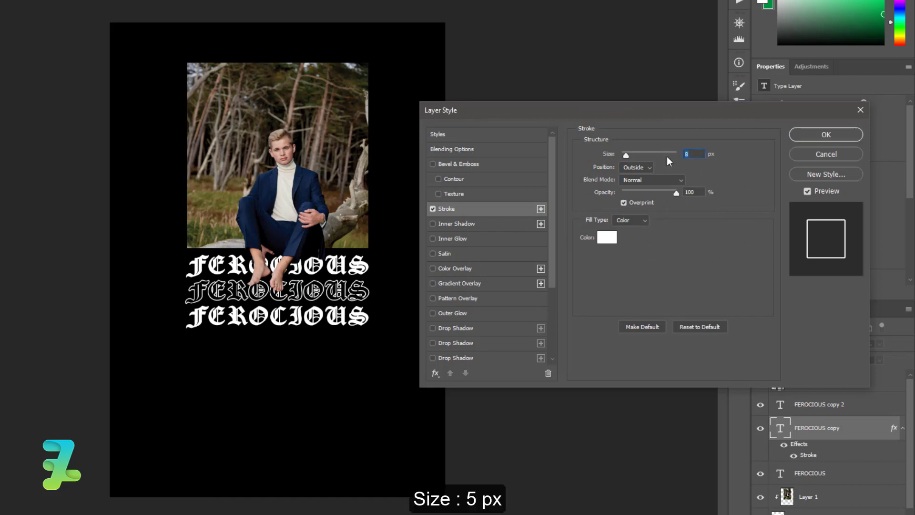
pyautogui.write('5')
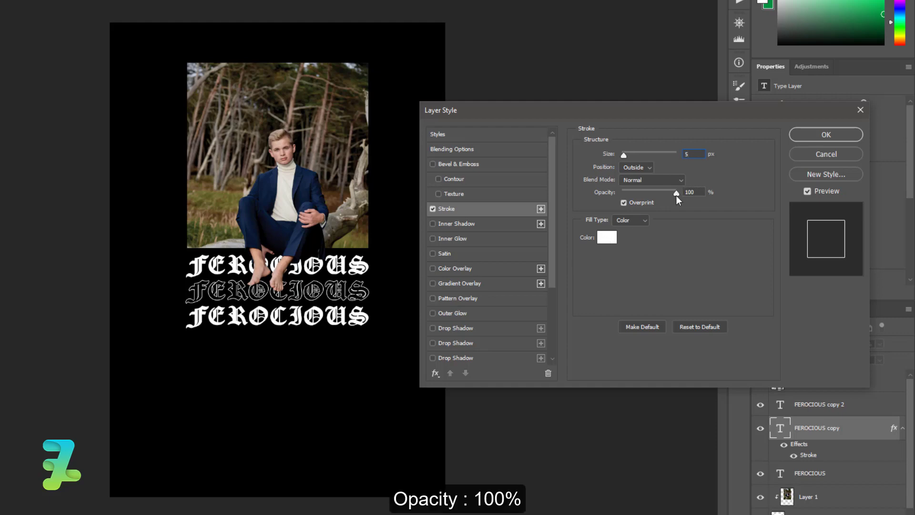
pyautogui.click(672, 179)
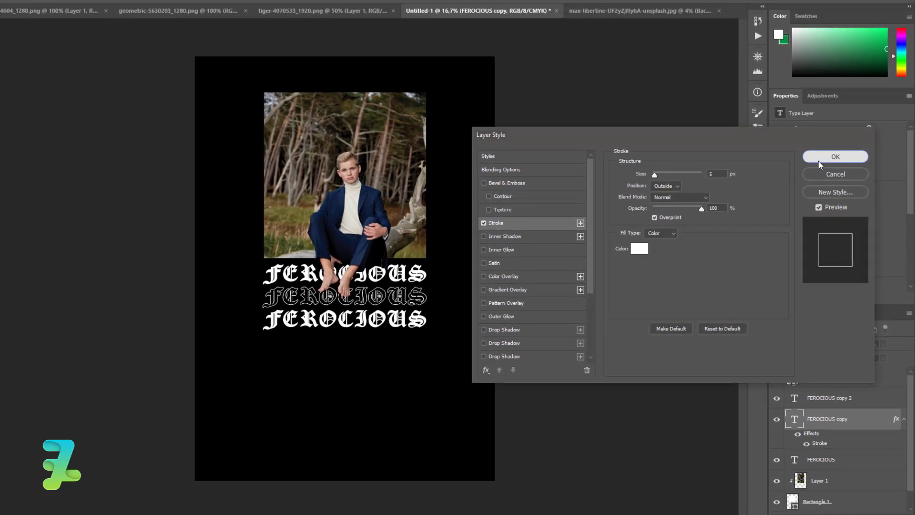
pyautogui.click(820, 157)
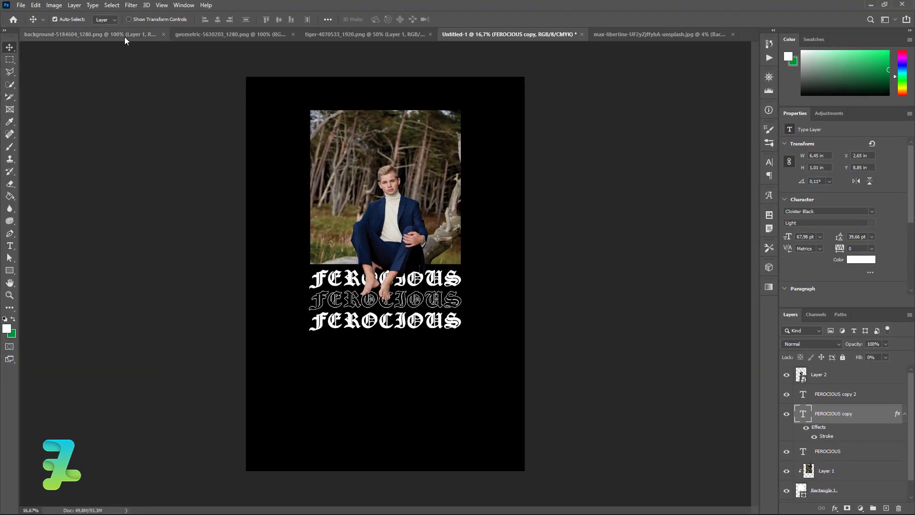
# - In the tiger image, add a #402121 solid colour fill layer beneath the tiger
pyautogui.click(313, 33)
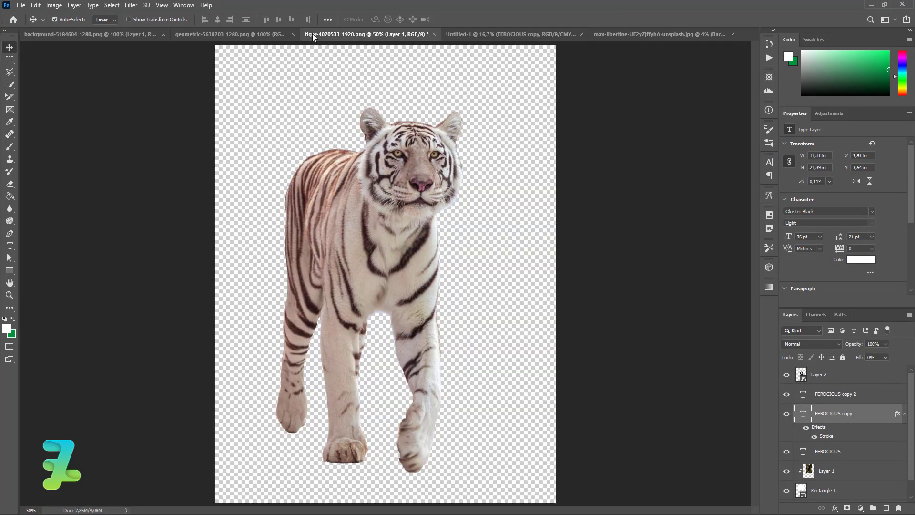
pyautogui.click(861, 508)
pyautogui.click(857, 337)
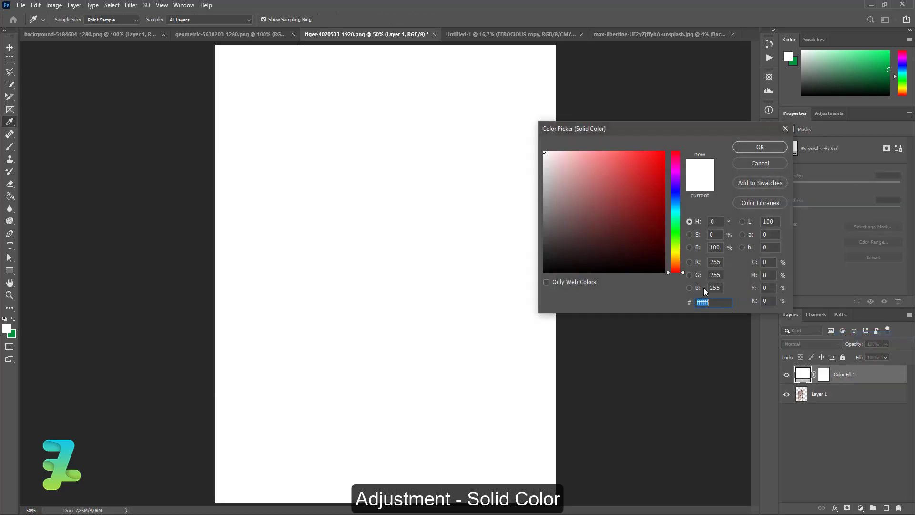
pyautogui.write('402121')
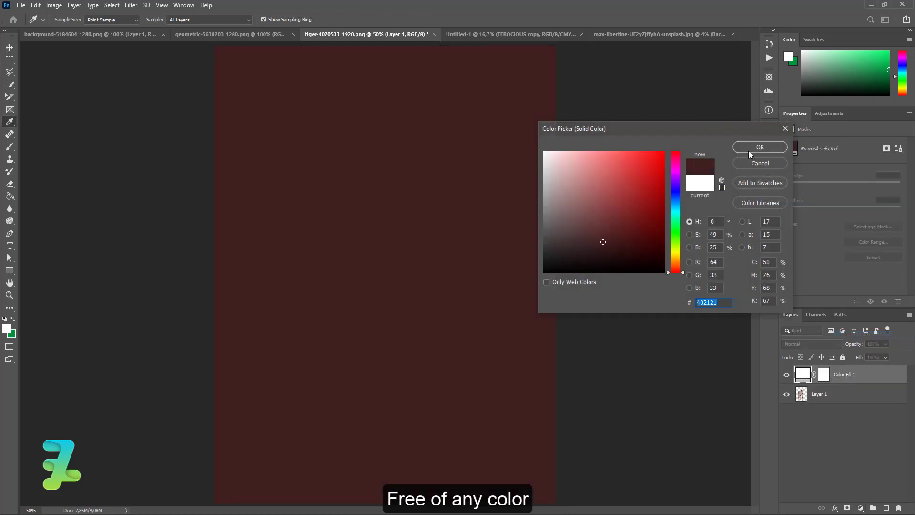
pyautogui.click(748, 150)
pyautogui.moveTo(804, 377); pyautogui.dragTo(804, 403)
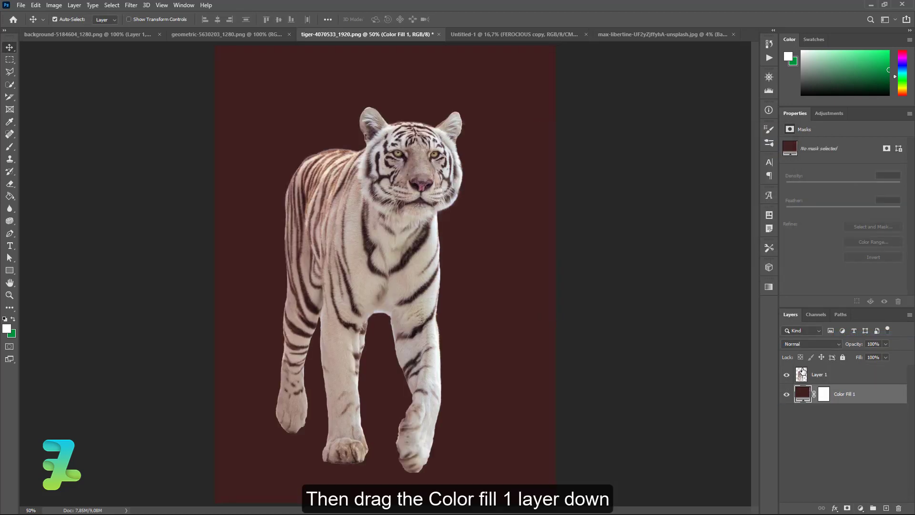
pyautogui.click(804, 371)
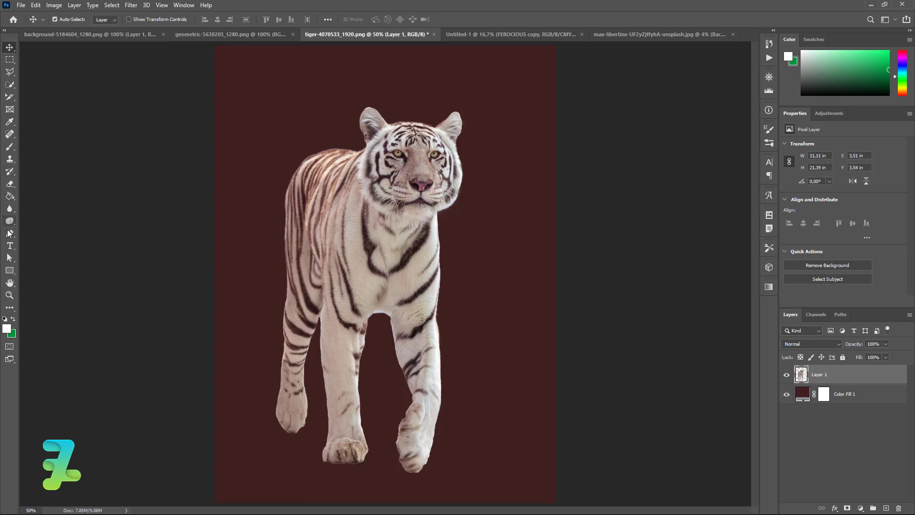
pyautogui.click(10, 233)
pyautogui.click(27, 235)
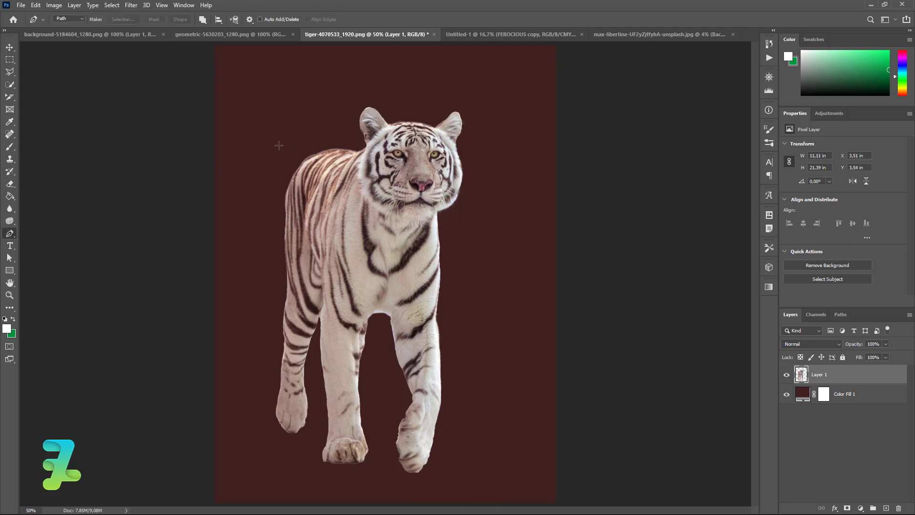
# - Zoom in and start a pen path under the tiger's chin, curving up the left side of the head
pyautogui.hotkey('ctrl', '=')
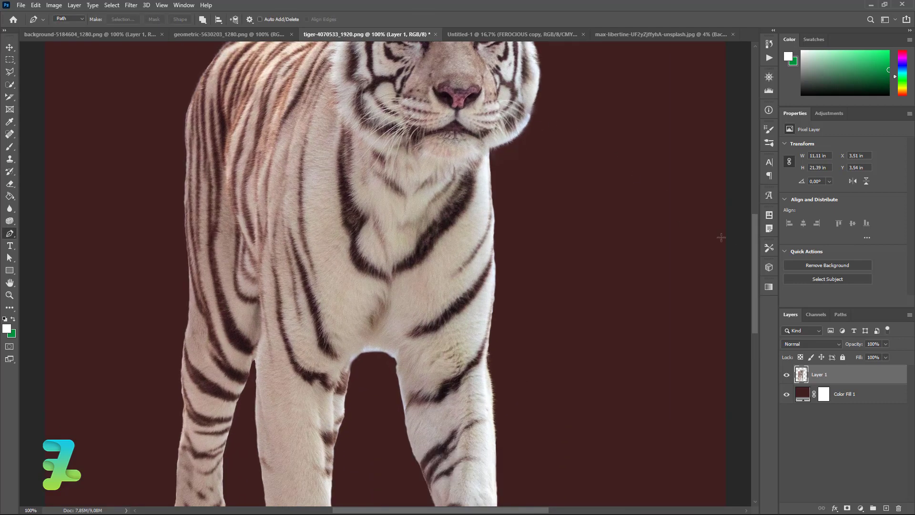
pyautogui.scroll(2, 674, 237)
pyautogui.click(492, 204)
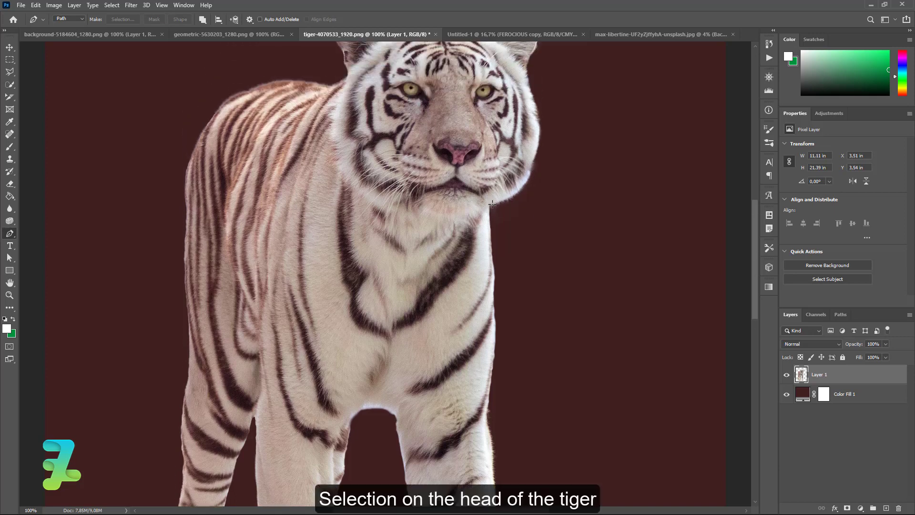
pyautogui.moveTo(402, 213); pyautogui.dragTo(393, 212)
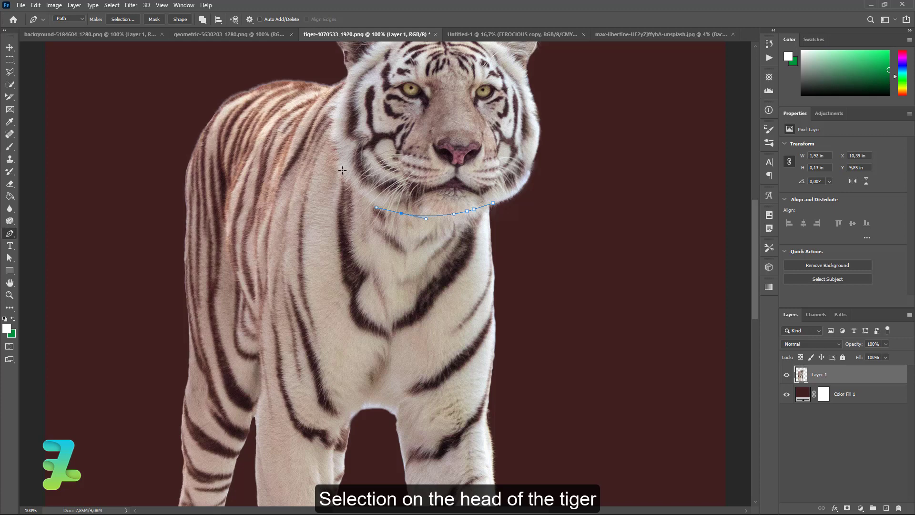
pyautogui.moveTo(342, 171); pyautogui.dragTo(335, 124)
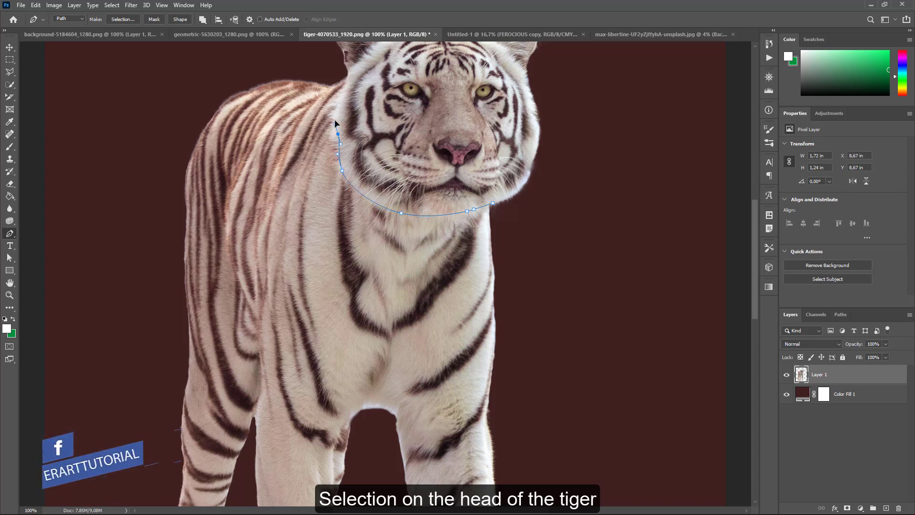
pyautogui.click(337, 70)
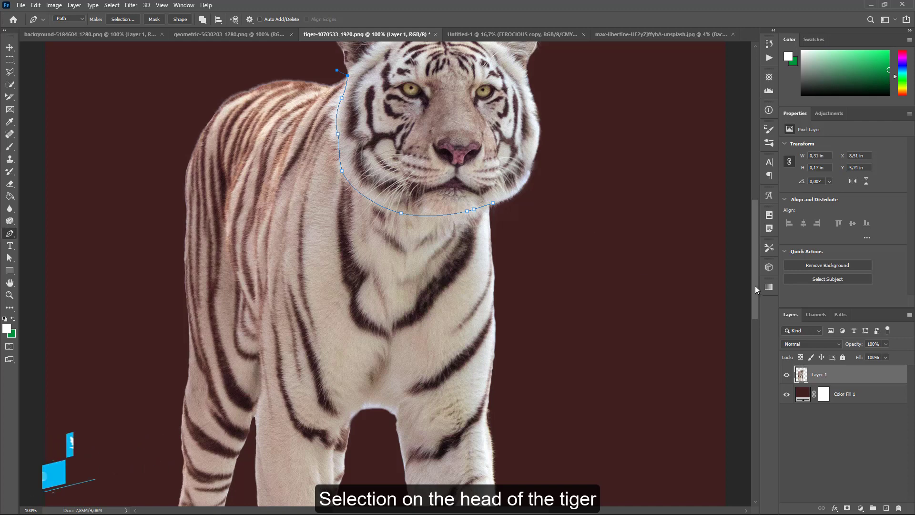
# - Continue the path across the top, down the right side, and close it at the chin
pyautogui.scroll(3, 332, 101)
pyautogui.click(300, 71)
pyautogui.click(381, 61)
pyautogui.click(542, 70)
pyautogui.moveTo(603, 143); pyautogui.dragTo(603, 153)
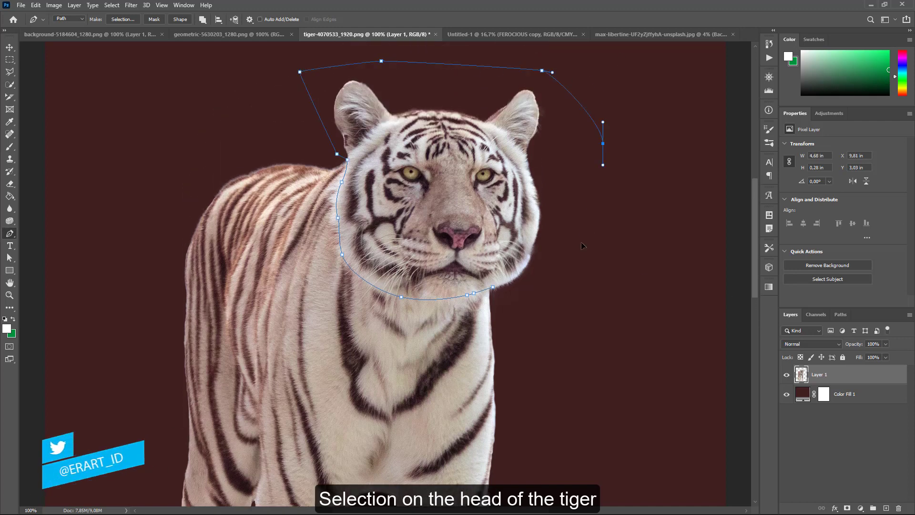
pyautogui.moveTo(567, 305); pyautogui.dragTo(551, 305)
pyautogui.click(493, 288)
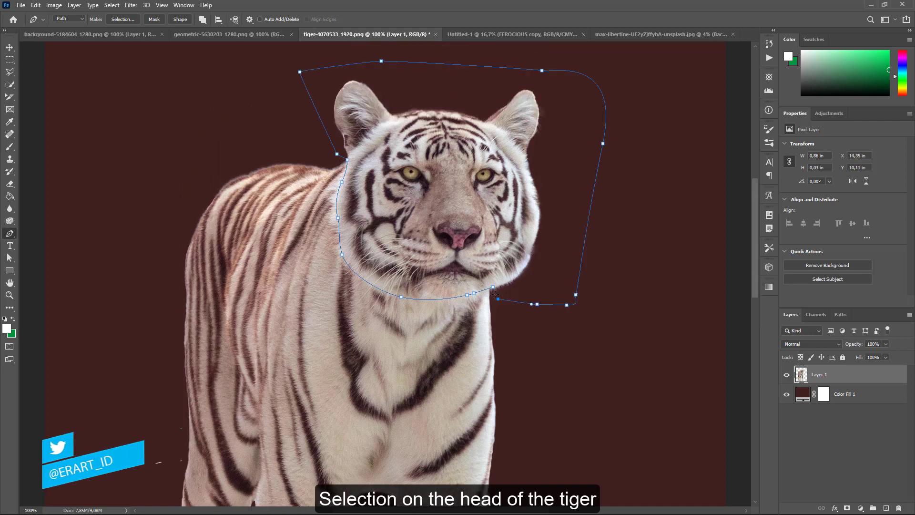
# - Make a selection from the closed path with Feather 0
pyautogui.rightClick(461, 227)
pyautogui.click(483, 267)
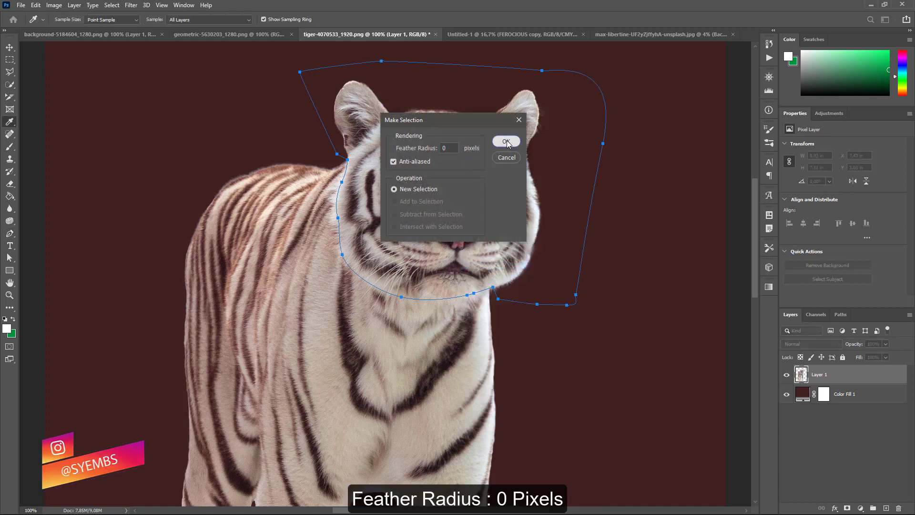
pyautogui.click(507, 140)
pyautogui.click(130, 5)
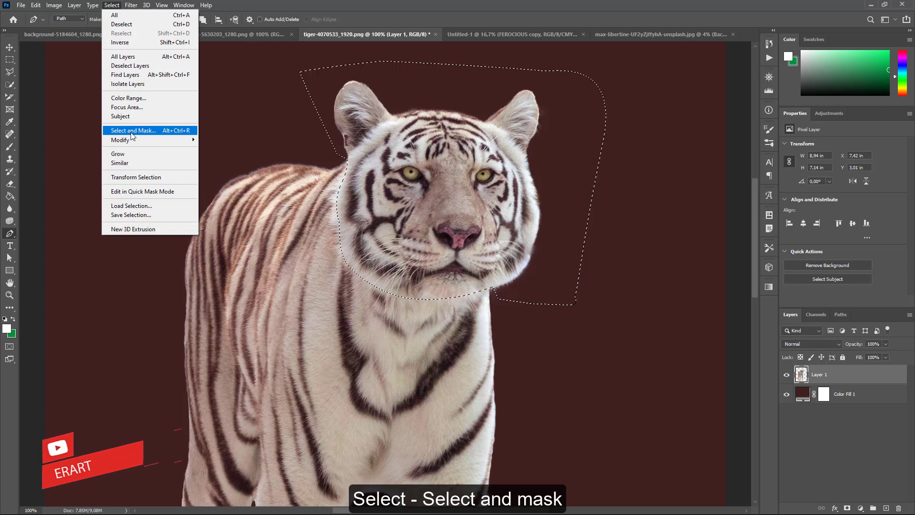
# - Open Select and Mask on the head selection and set the refine brush to 15 px
pyautogui.click(132, 131)
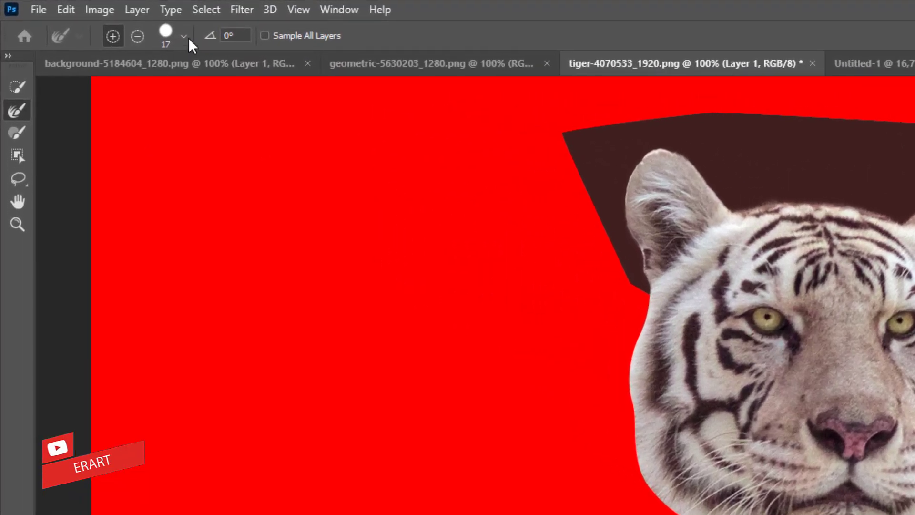
pyautogui.click(99, 20)
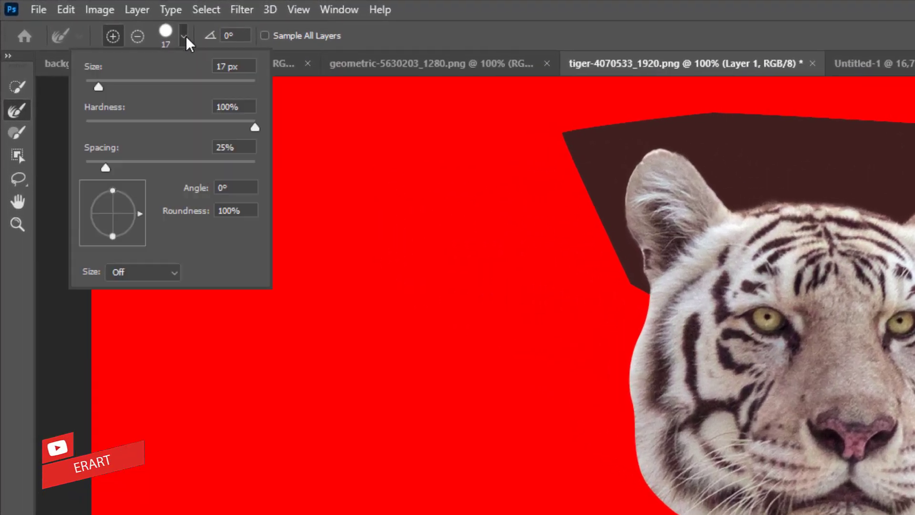
pyautogui.doubleClick(224, 67)
pyautogui.write('15')
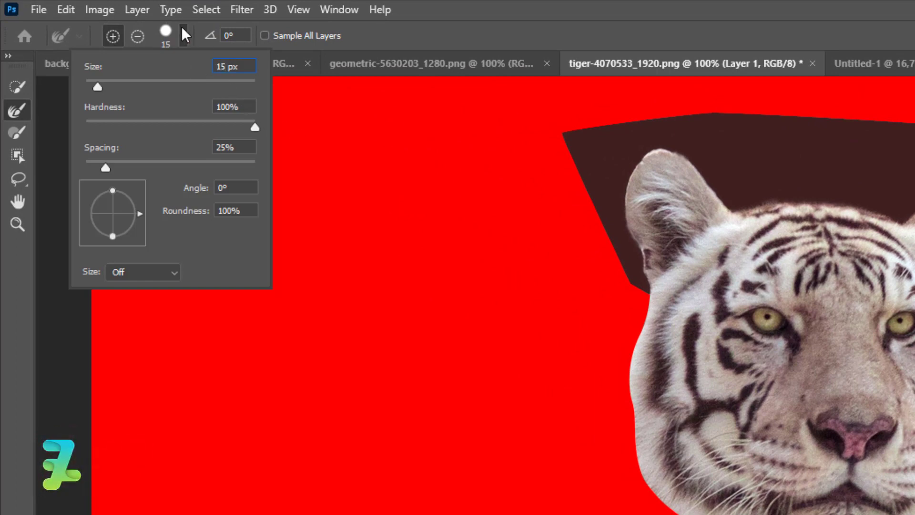
pyautogui.click(183, 36)
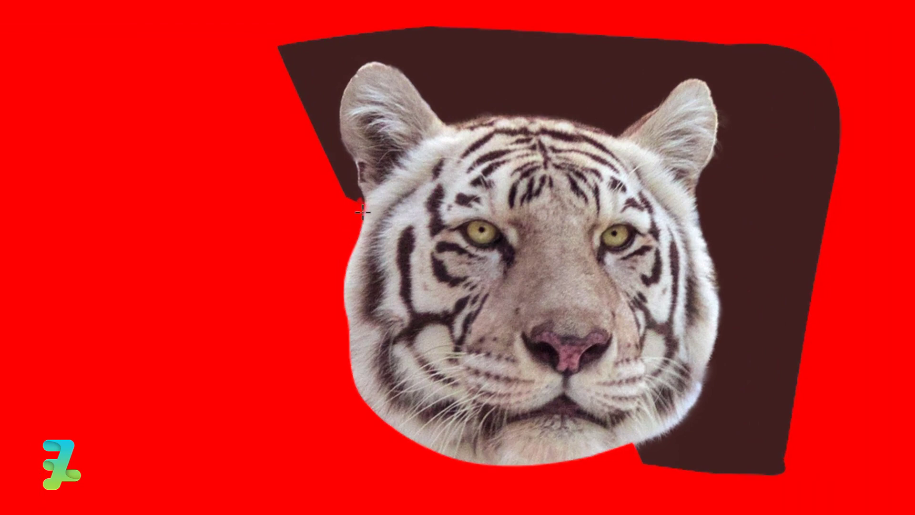
# - Paint the refine brush along the tiger's left cheek edge and apply the refined selection
pyautogui.moveTo(364, 203); pyautogui.dragTo(358, 251)
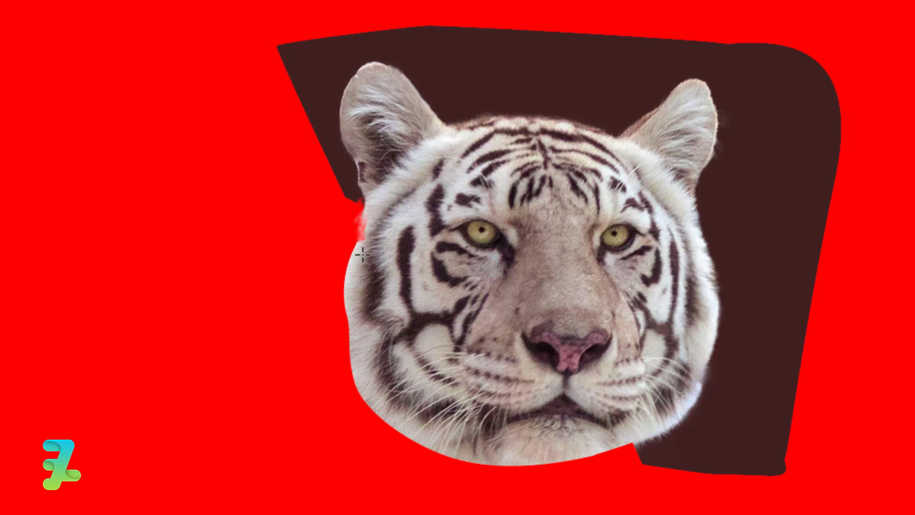
pyautogui.hotkey('ctrl', 'z')
pyautogui.moveTo(357, 244); pyautogui.dragTo(343, 272)
pyautogui.moveTo(341, 289)
pyautogui.mouseDown()
pyautogui.moveTo(342, 275)
pyautogui.moveTo(343, 342)
pyautogui.mouseUp()
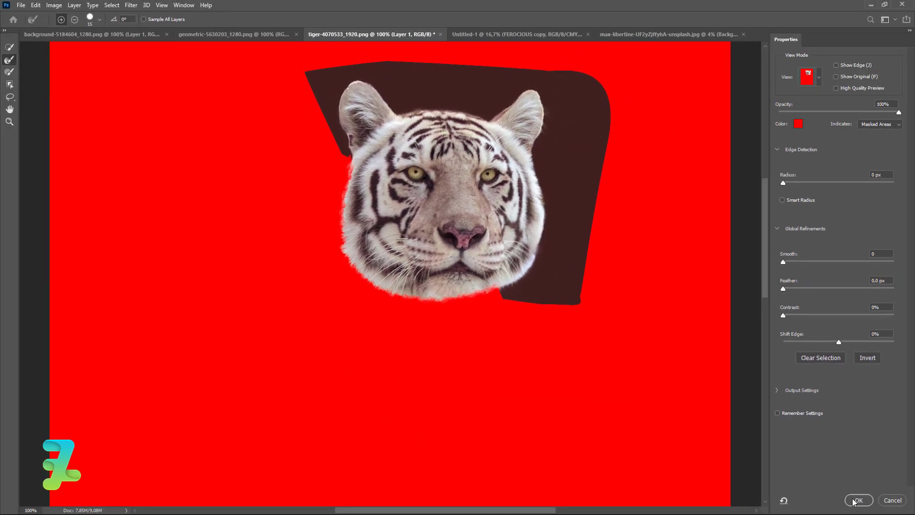
pyautogui.click(857, 500)
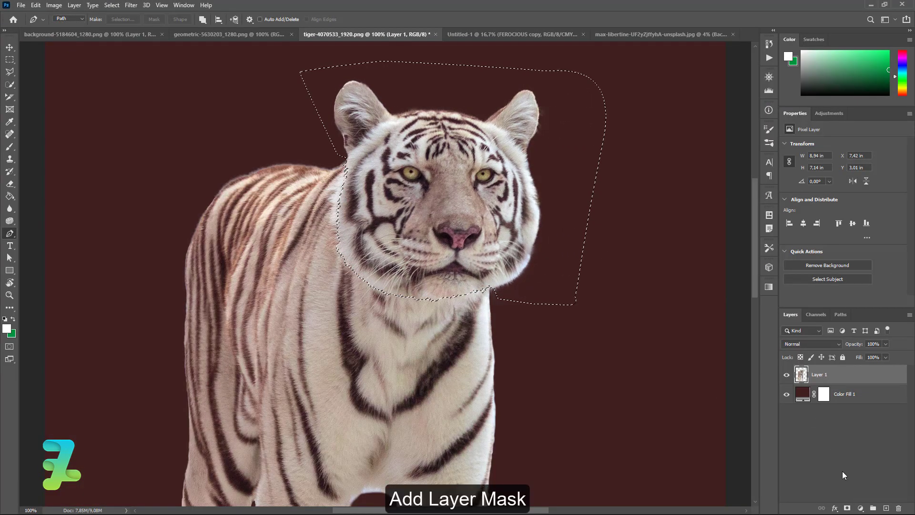
# - Add a layer mask from the head selection and set up a 77 px, 100% hardness brush
pyautogui.click(848, 508)
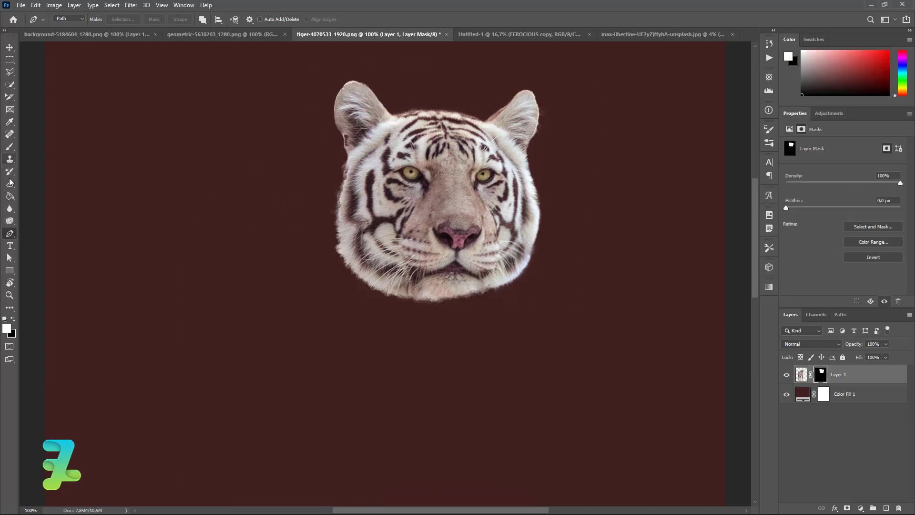
pyautogui.click(13, 141)
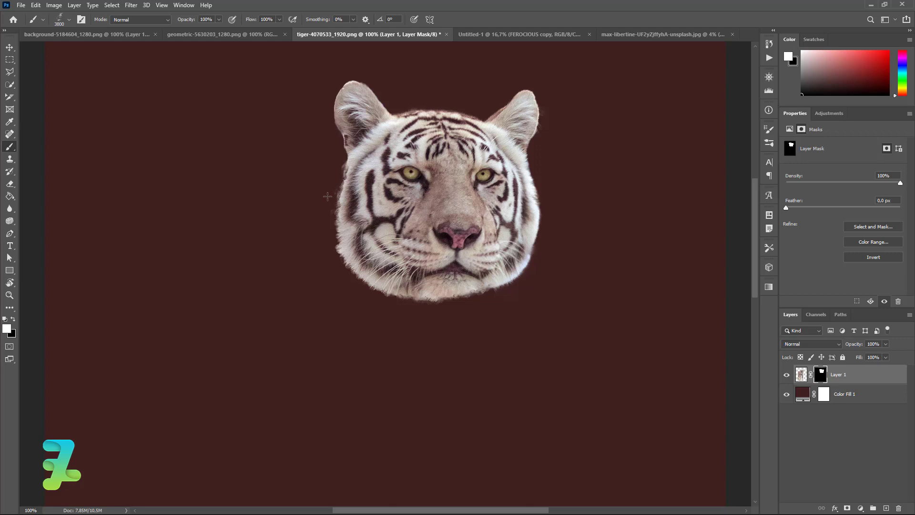
pyautogui.click(67, 18)
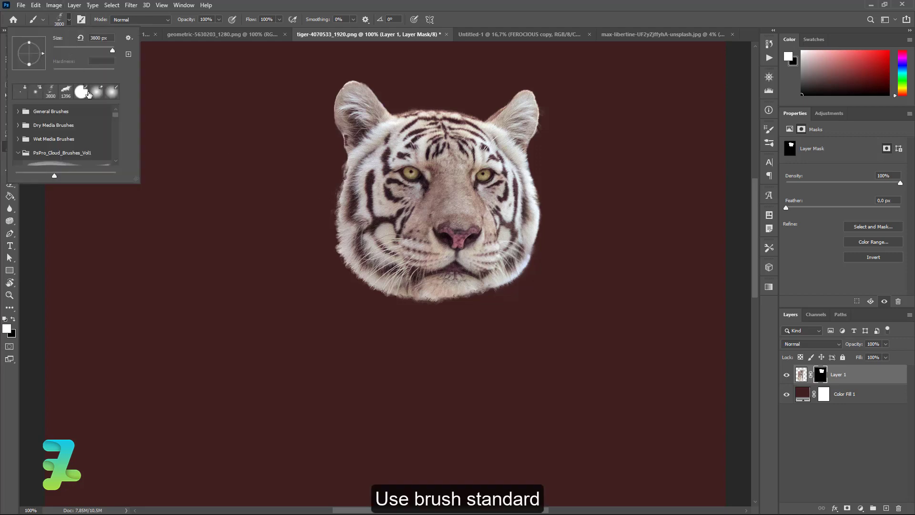
pyautogui.moveTo(110, 49); pyautogui.dragTo(78, 46)
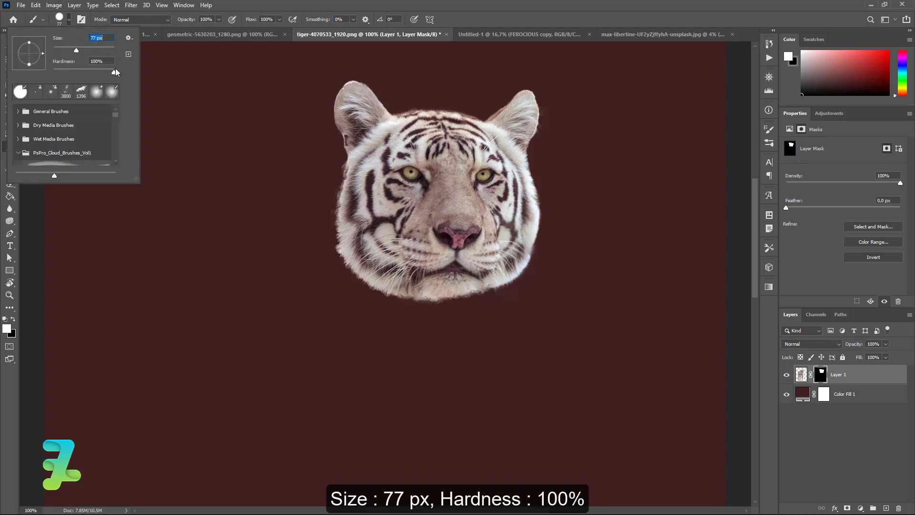
pyautogui.click(72, 18)
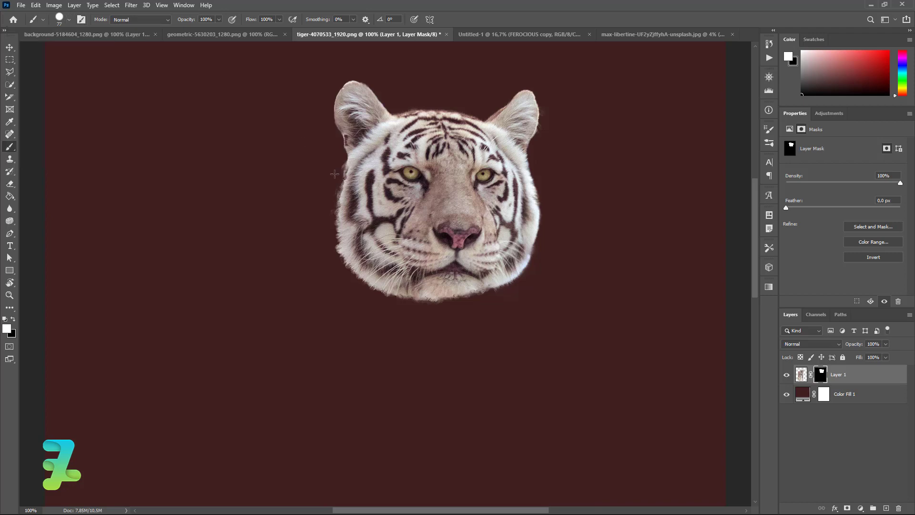
pyautogui.click(332, 192)
pyautogui.hotkey('ctrl', 'z')
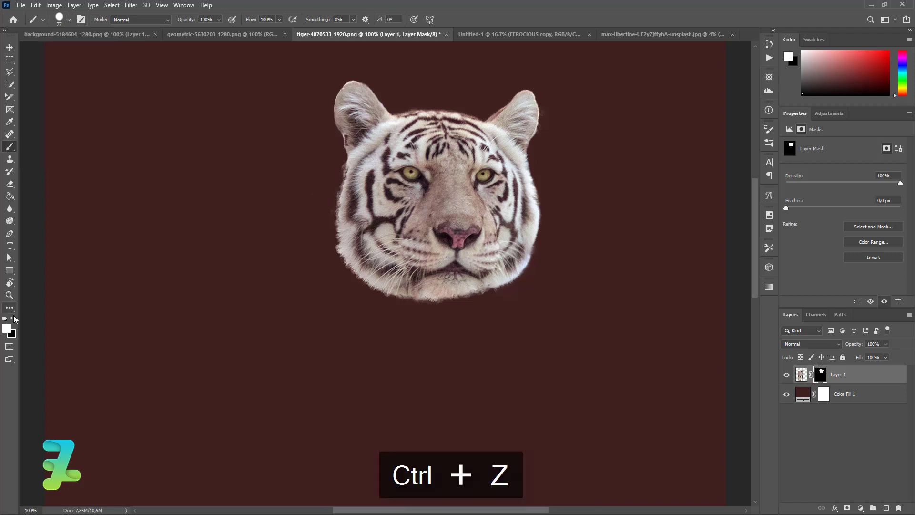
# - Set the foreground colour to black #000000 for mask touch-ups
pyautogui.click(14, 320)
pyautogui.click(9, 327)
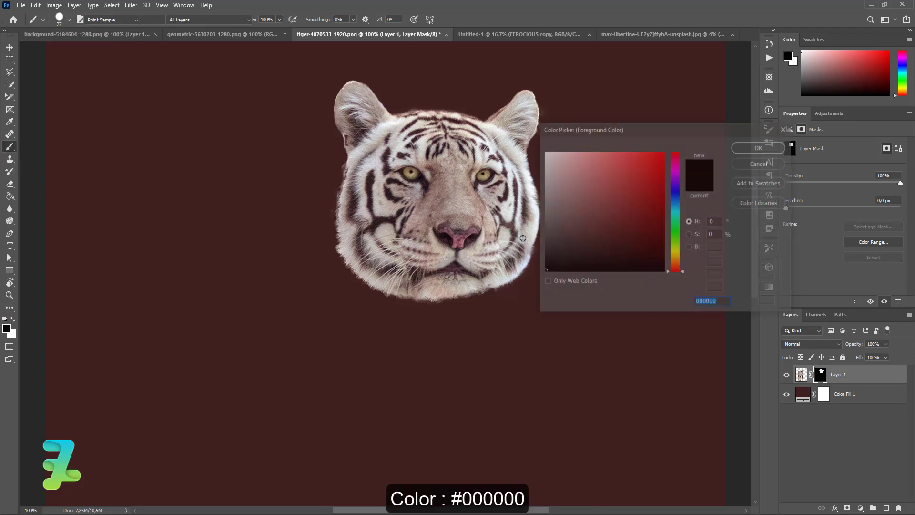
pyautogui.click(759, 148)
pyautogui.click(325, 190)
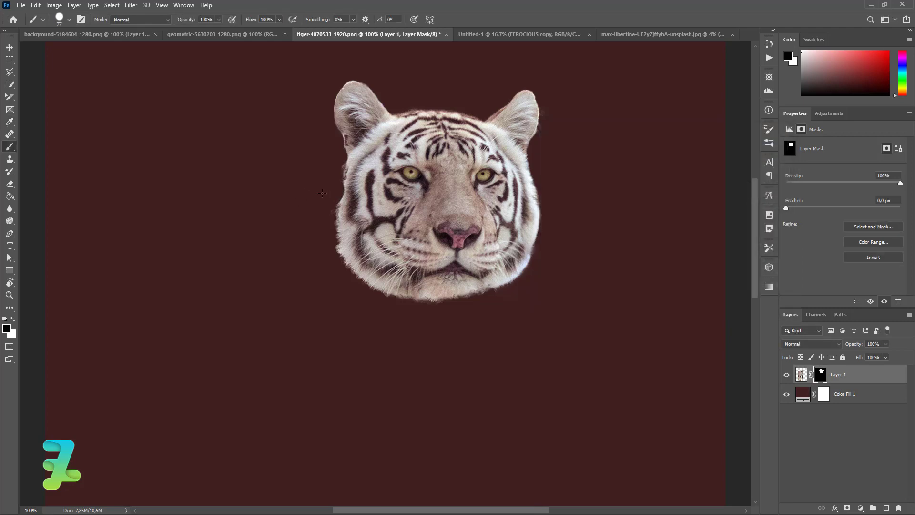
pyautogui.hotkey('ctrl', 'z')
# - Float the tiger document and drag its masked Layer 1 into the Untitled-1 poster
pyautogui.click(9, 47)
pyautogui.rightClick(355, 37)
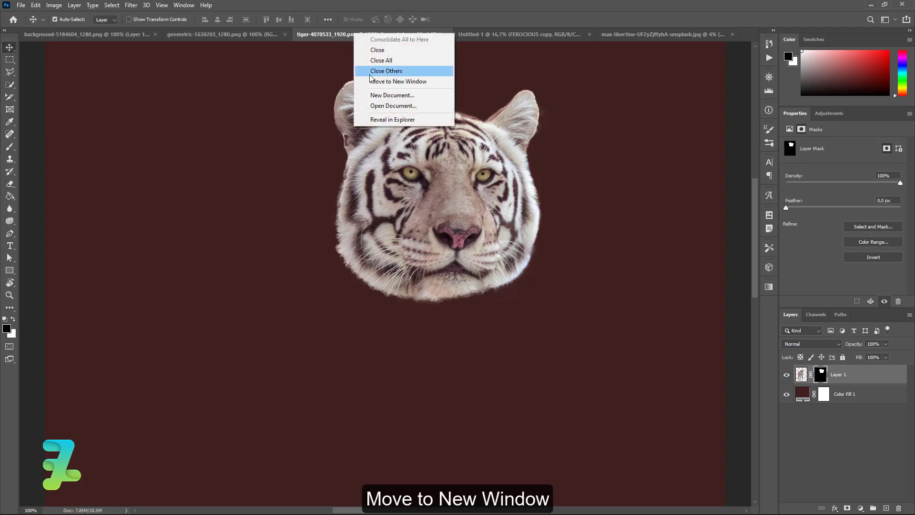
pyautogui.click(391, 84)
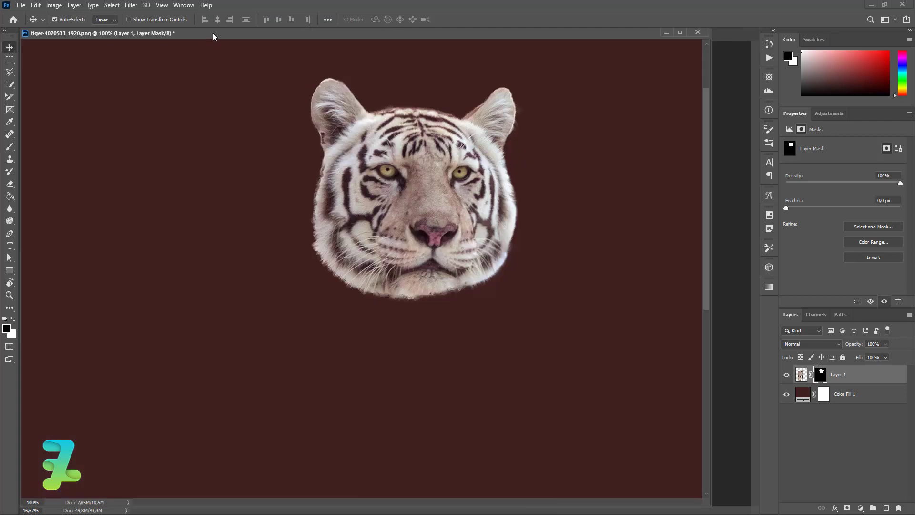
pyautogui.moveTo(213, 36); pyautogui.dragTo(217, 301)
pyautogui.moveTo(802, 374); pyautogui.dragTo(293, 160)
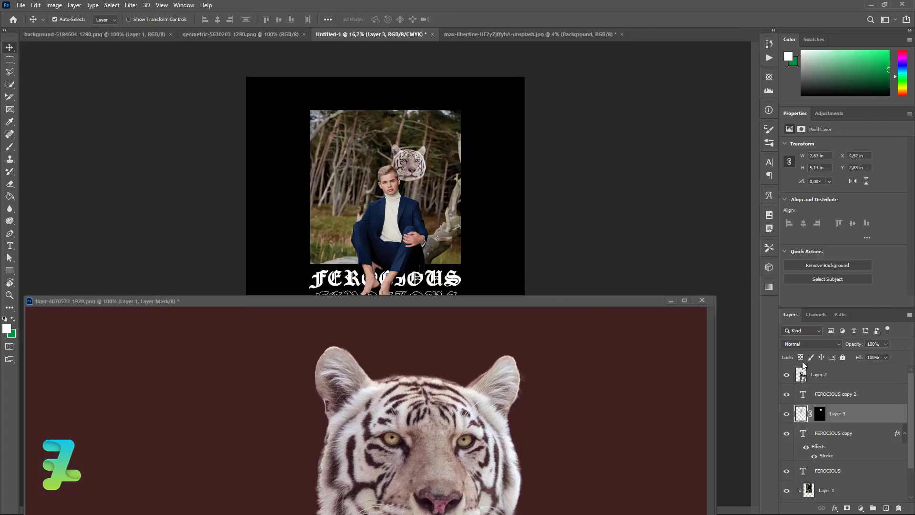
# - Move the tiger head layer to the top, convert it to a smart object, and redock the tiger tab
pyautogui.moveTo(802, 415); pyautogui.dragTo(811, 371)
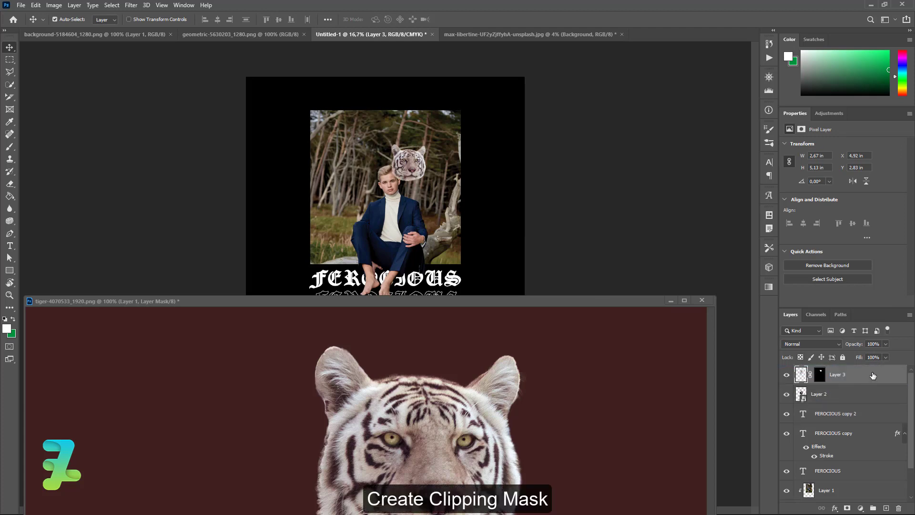
pyautogui.rightClick(858, 372)
pyautogui.click(803, 295)
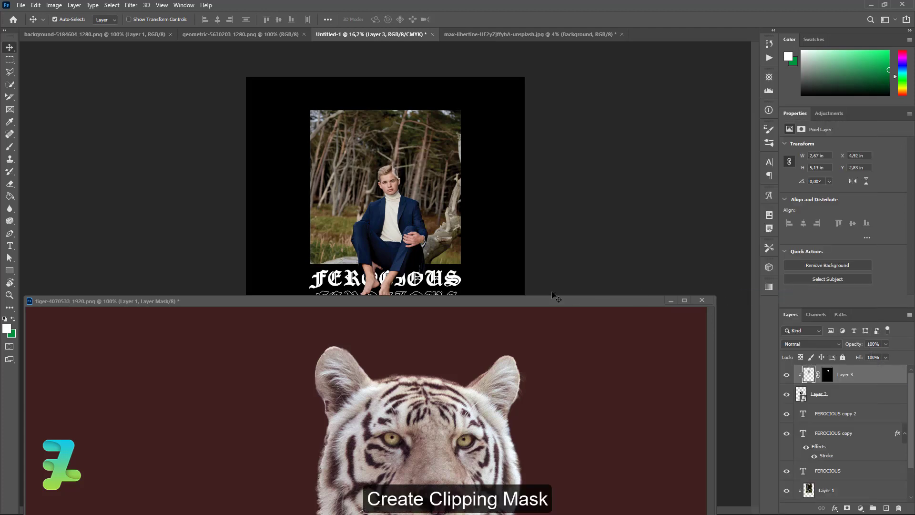
pyautogui.hotkey('ctrl', 'z')
pyautogui.rightClick(860, 377)
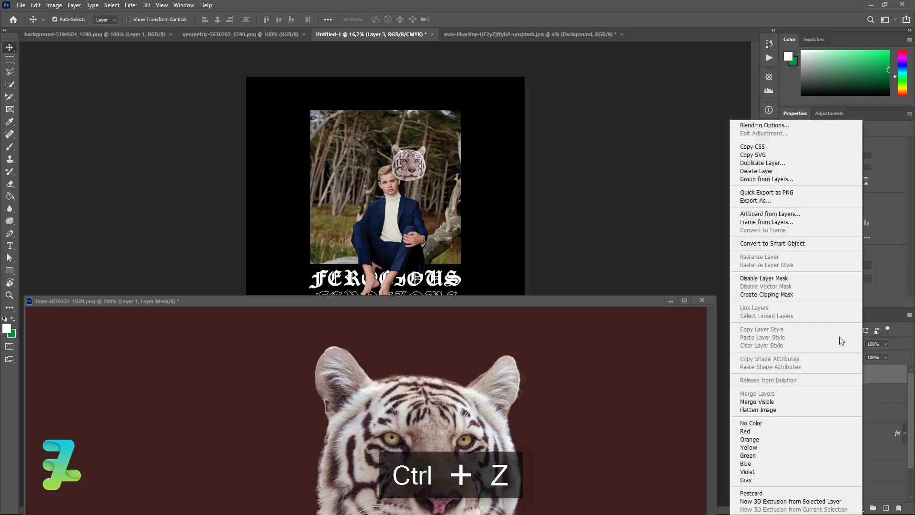
pyautogui.click(786, 244)
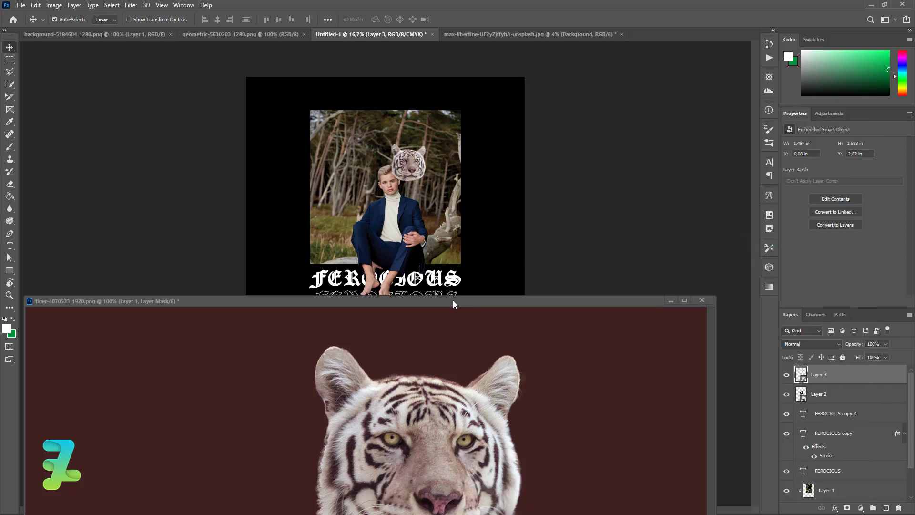
pyautogui.moveTo(452, 300); pyautogui.dragTo(549, 151)
pyautogui.moveTo(571, 100); pyautogui.dragTo(590, 38)
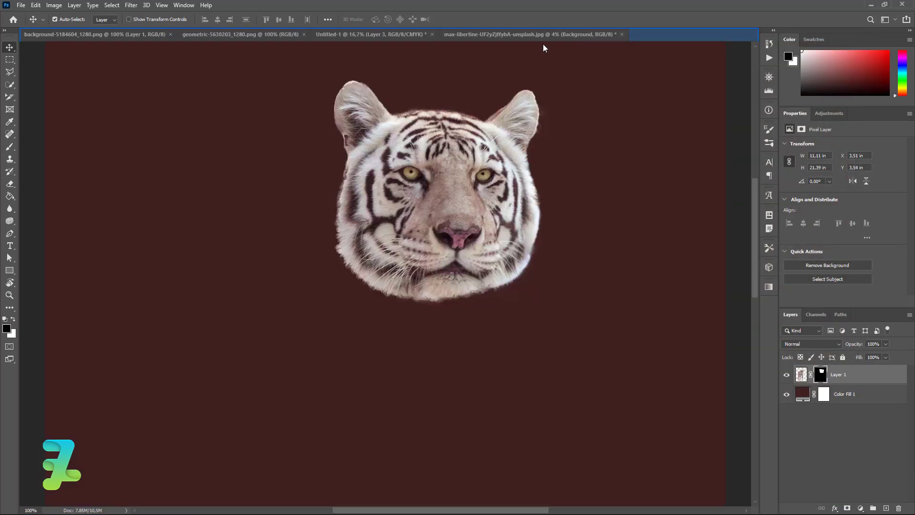
# - Flip the tiger head horizontally and place it over the boy's head
pyautogui.click(341, 34)
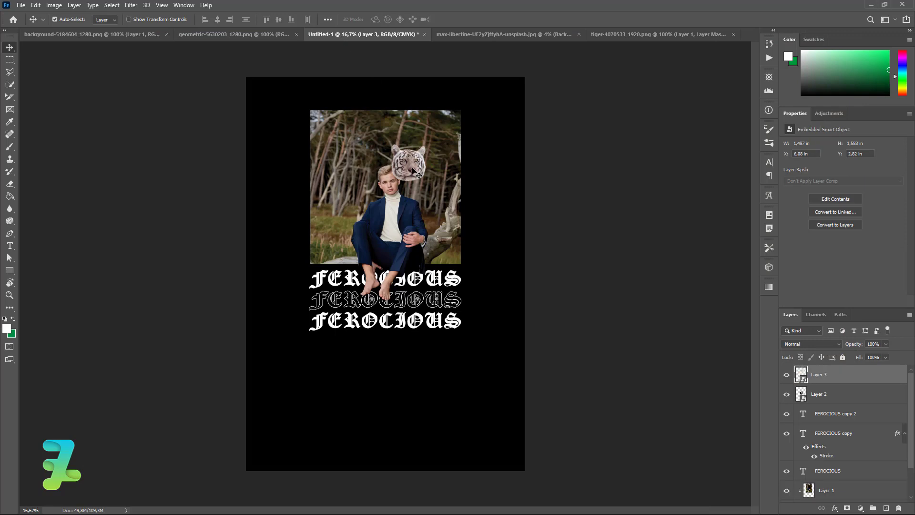
pyautogui.moveTo(413, 169); pyautogui.dragTo(394, 181)
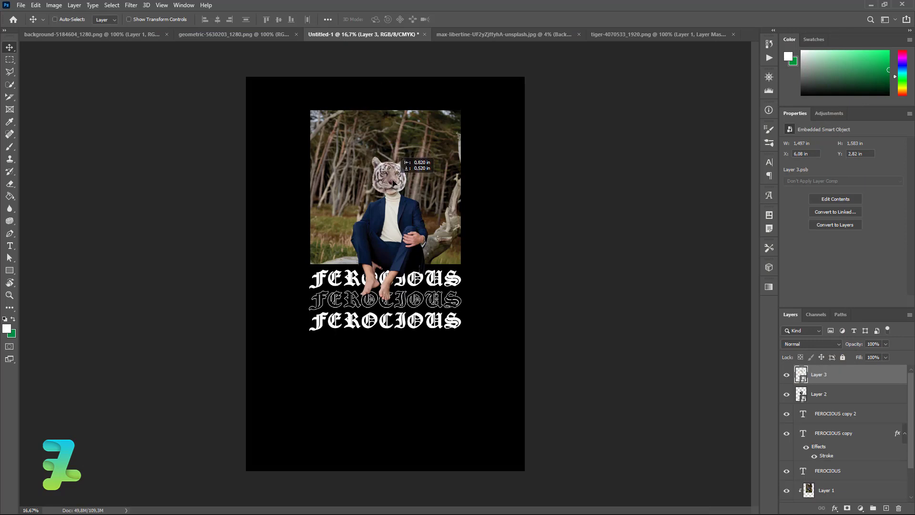
pyautogui.click(36, 6)
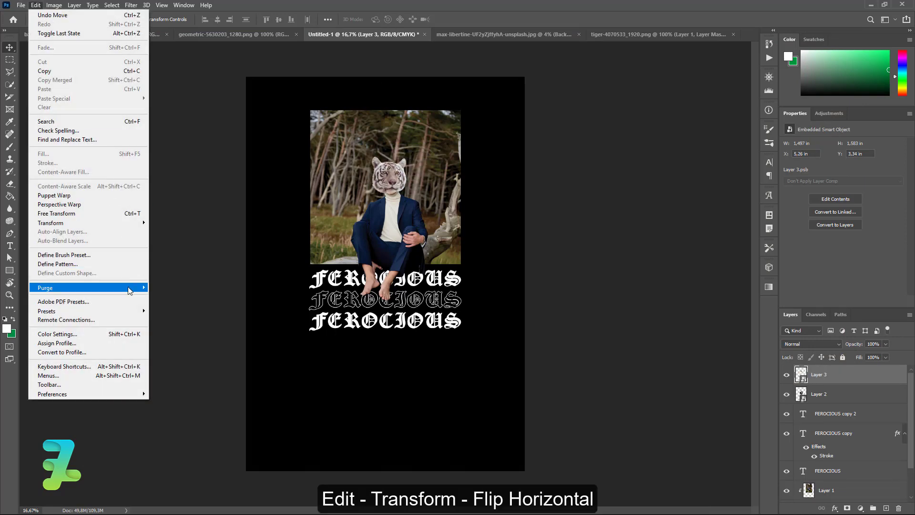
pyautogui.moveTo(50, 222)
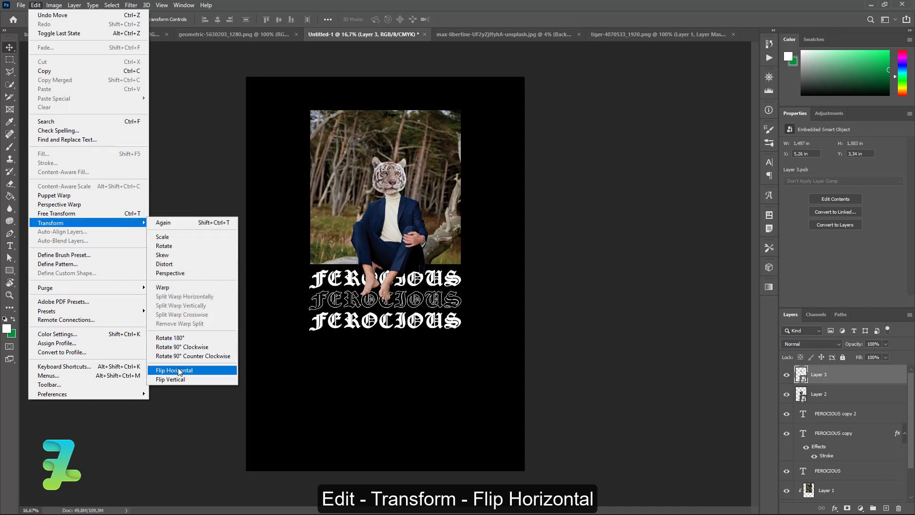
pyautogui.click(179, 371)
pyautogui.moveTo(396, 190); pyautogui.dragTo(392, 180)
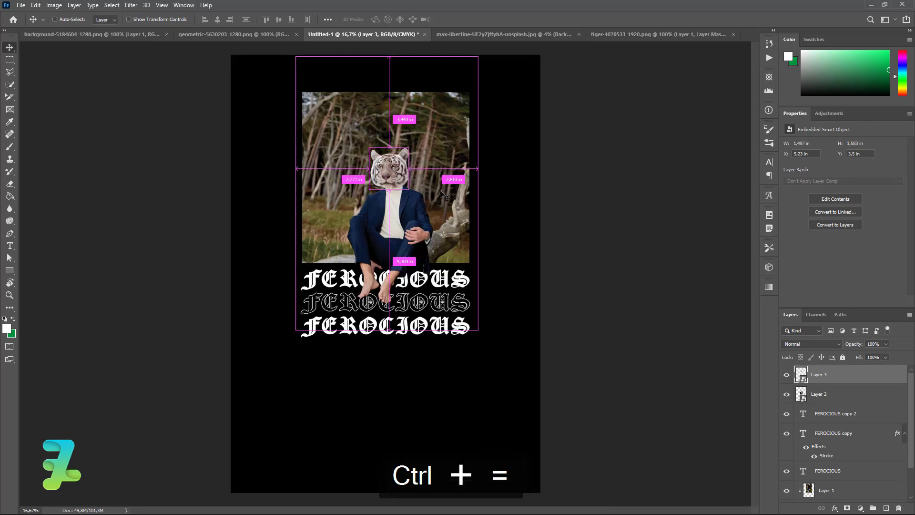
# - Zoom in and move the tiger head up and to the right
pyautogui.hotkey('ctrl', '=')
pyautogui.hotkey('ctrl', '=')
pyautogui.hotkey('ctrl', '=')
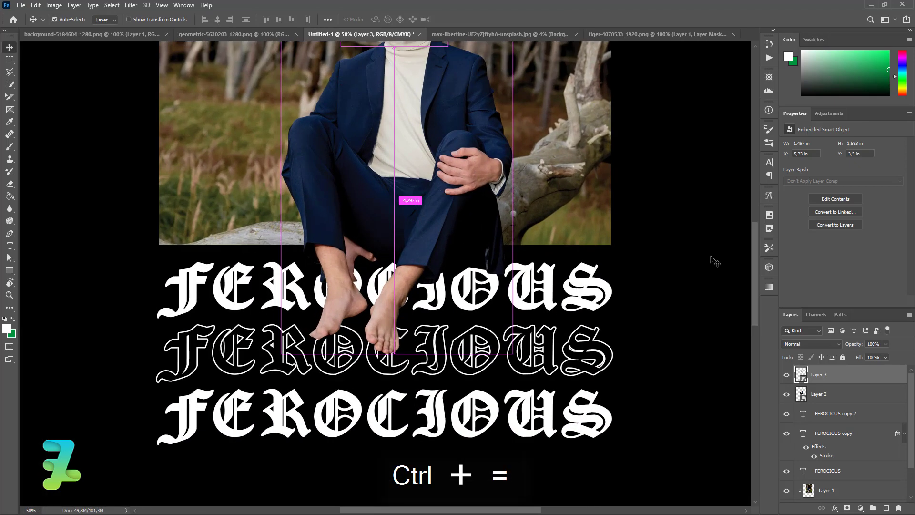
pyautogui.scroll(3, 758, 252)
pyautogui.scroll(2, 751, 200)
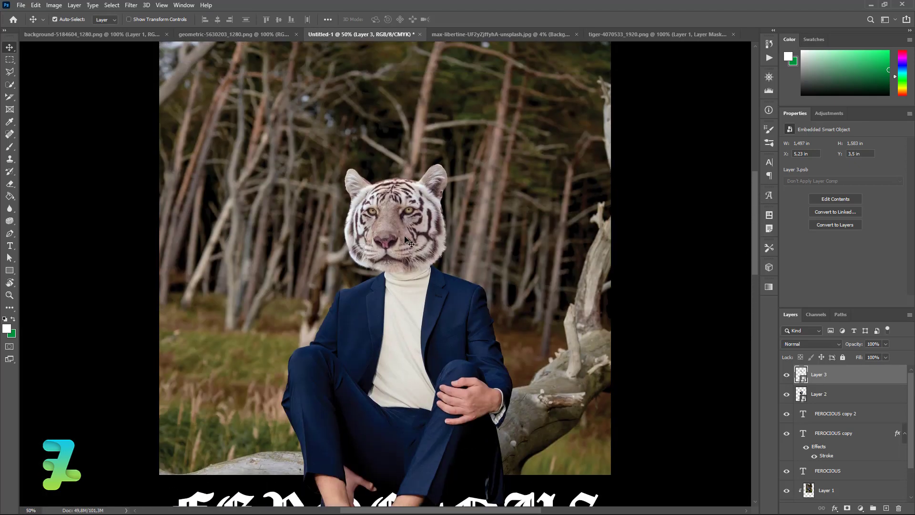
pyautogui.press('ctrl')
pyautogui.moveTo(411, 235); pyautogui.dragTo(418, 227)
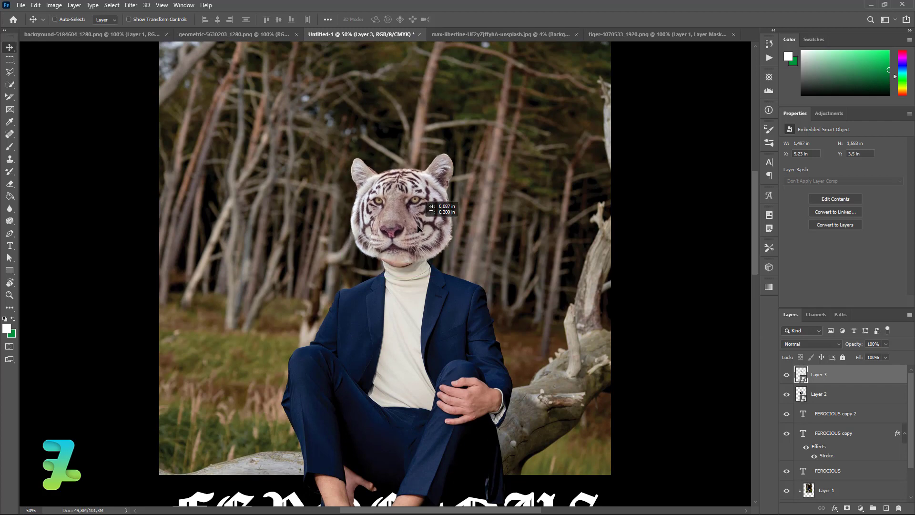
# - Free-transform the tiger head, scaling it slightly smaller and positioning it onto the neck
pyautogui.hotkey('ctrl', 't')
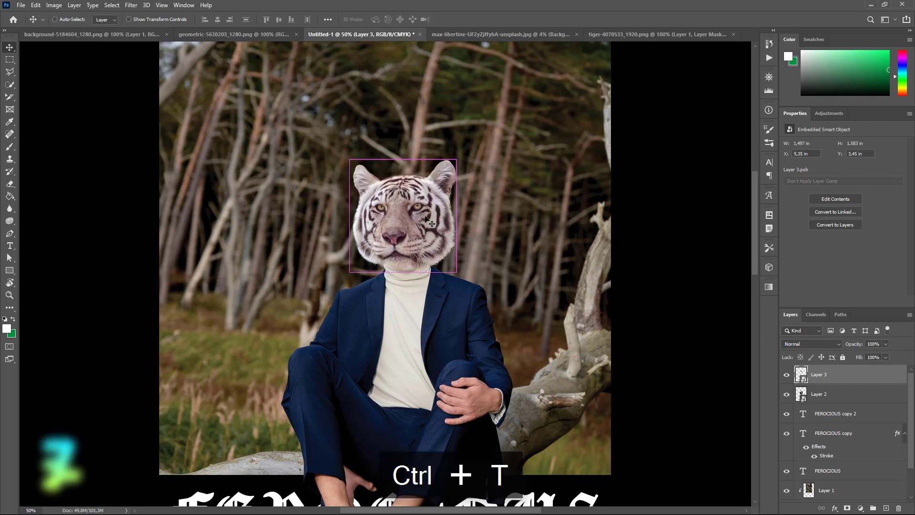
pyautogui.moveTo(414, 216); pyautogui.dragTo(413, 216)
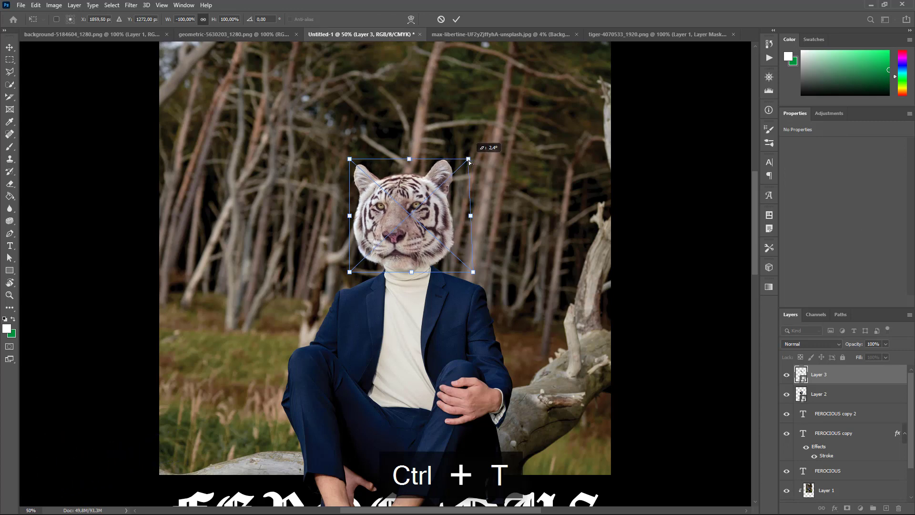
pyautogui.hotkey('ctrl', 'z')
pyautogui.moveTo(470, 161); pyautogui.dragTo(463, 162)
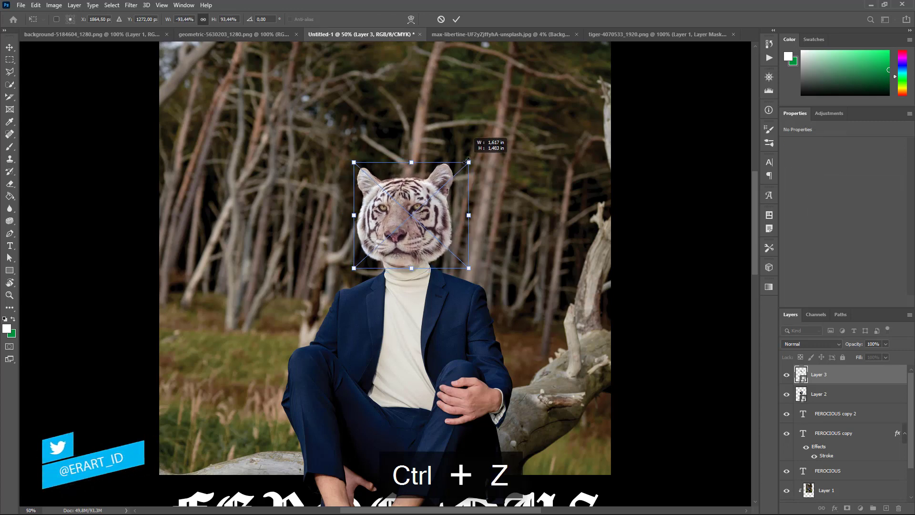
pyautogui.moveTo(419, 222); pyautogui.dragTo(413, 229)
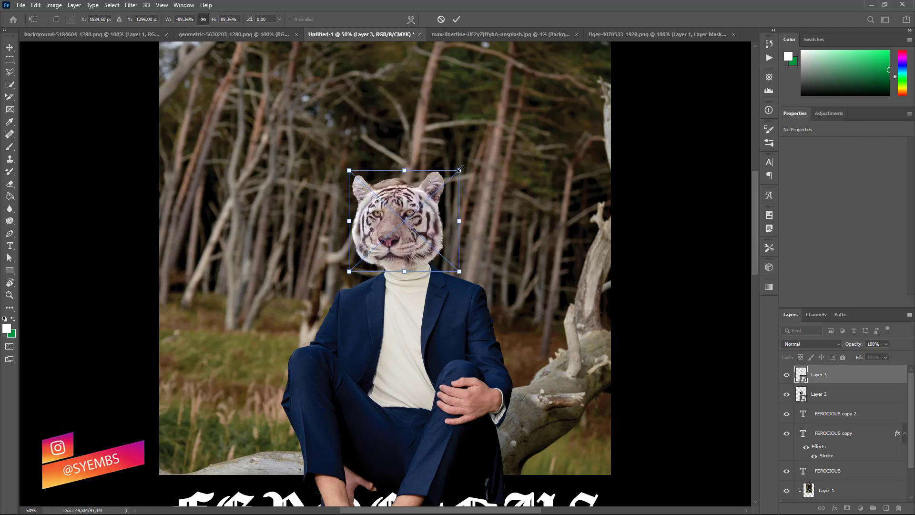
pyautogui.moveTo(459, 170); pyautogui.dragTo(464, 166)
pyautogui.moveTo(417, 209)
pyautogui.mouseDown()
pyautogui.moveTo(408, 204)
pyautogui.moveTo(417, 203)
pyautogui.mouseUp()
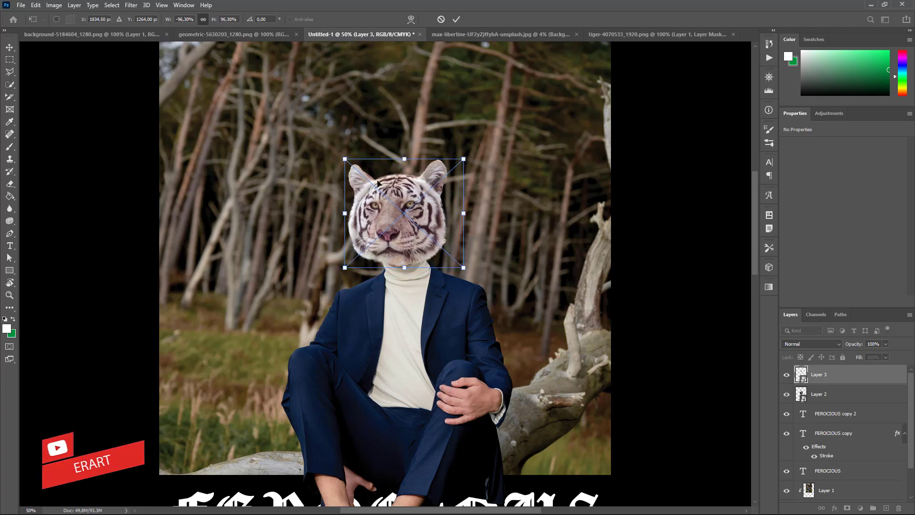
pyautogui.click(9, 48)
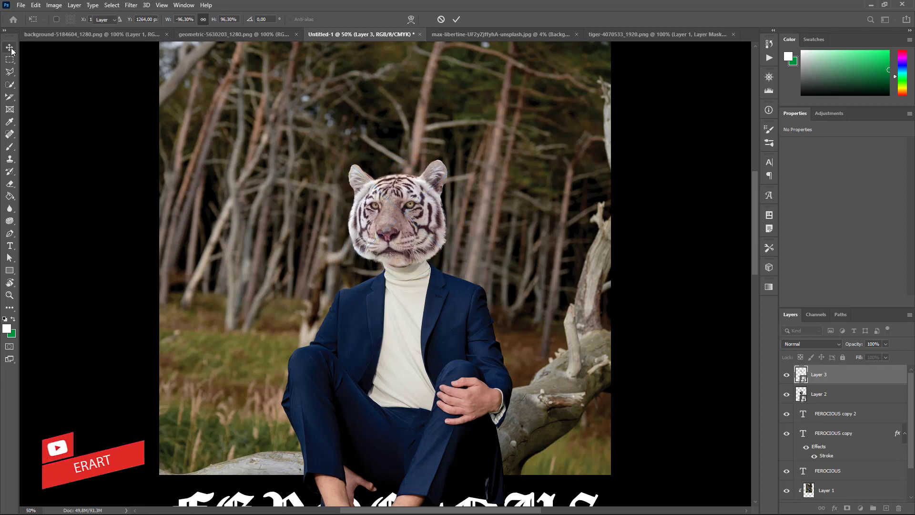
# - Nudge the tiger head into final position with arrow keys and zoom out to the whole poster
pyautogui.hotkey('shift', 'Down')
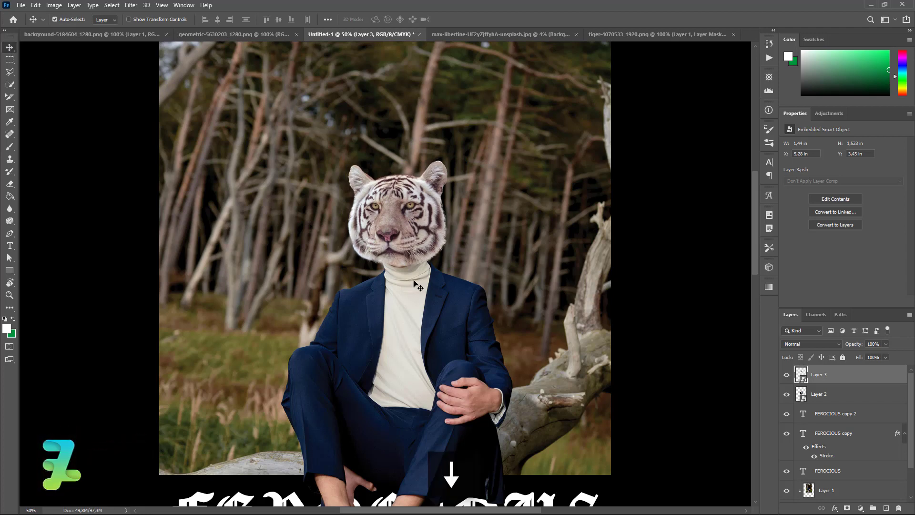
pyautogui.press('Right')
pyautogui.press('Right')
pyautogui.press('Right')
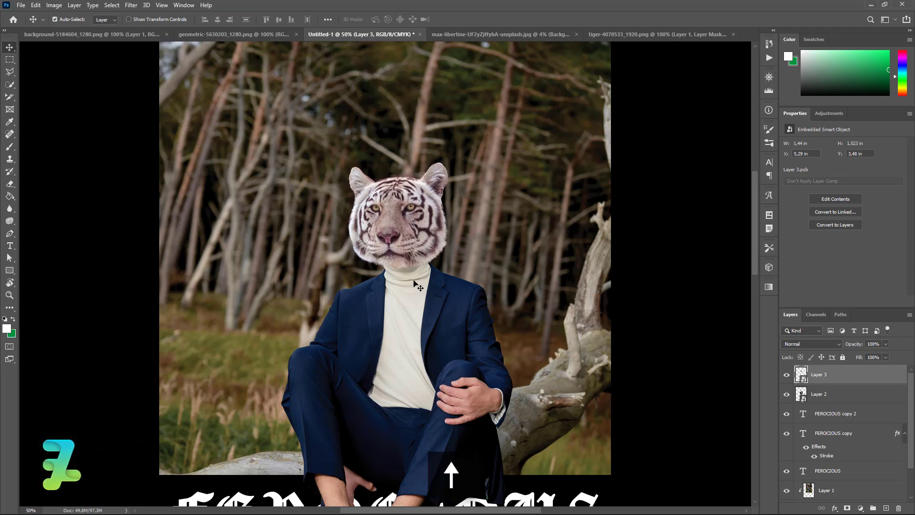
pyautogui.press('Up')
pyautogui.press('Up')
pyautogui.press('Up')
pyautogui.press('Down')
pyautogui.press('Down')
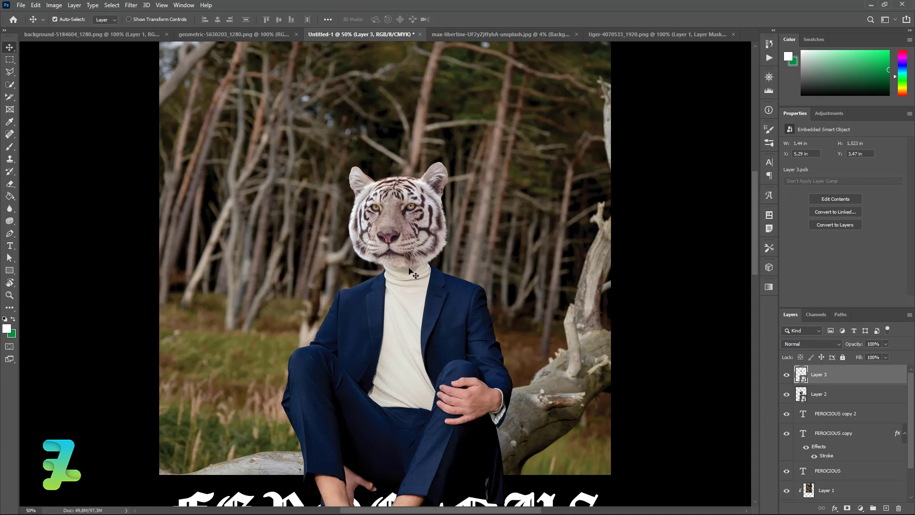
pyautogui.hotkey('ctrl', '-')
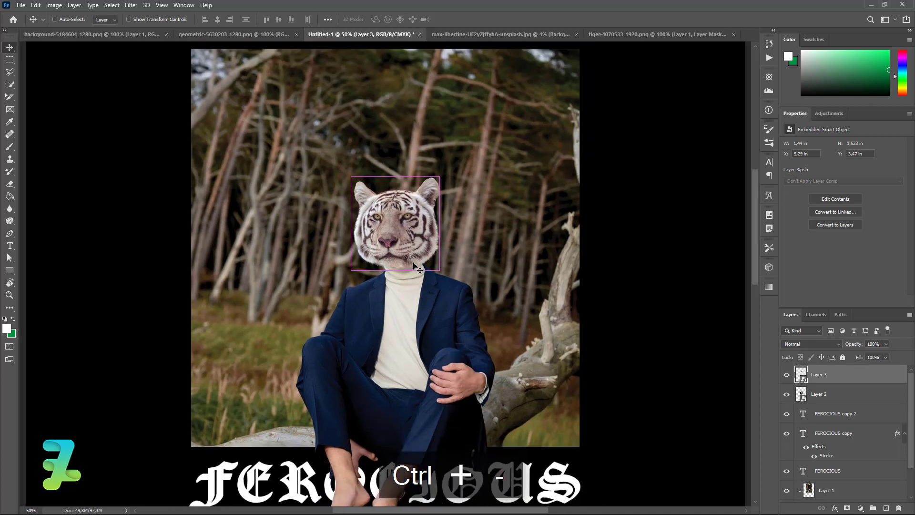
pyautogui.hotkey('ctrl', '-')
pyautogui.hotkey('ctrl', '-')
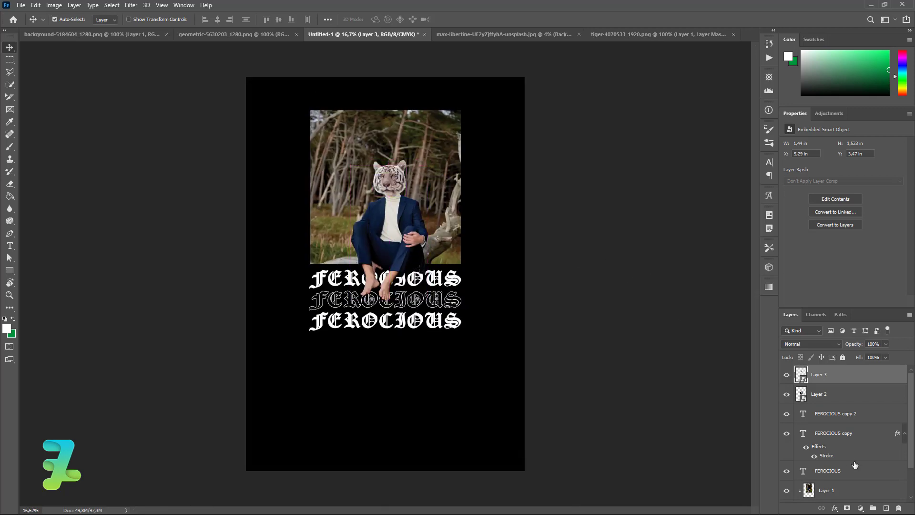
# - Move the geometric pattern document to its own floating window
pyautogui.click(817, 491)
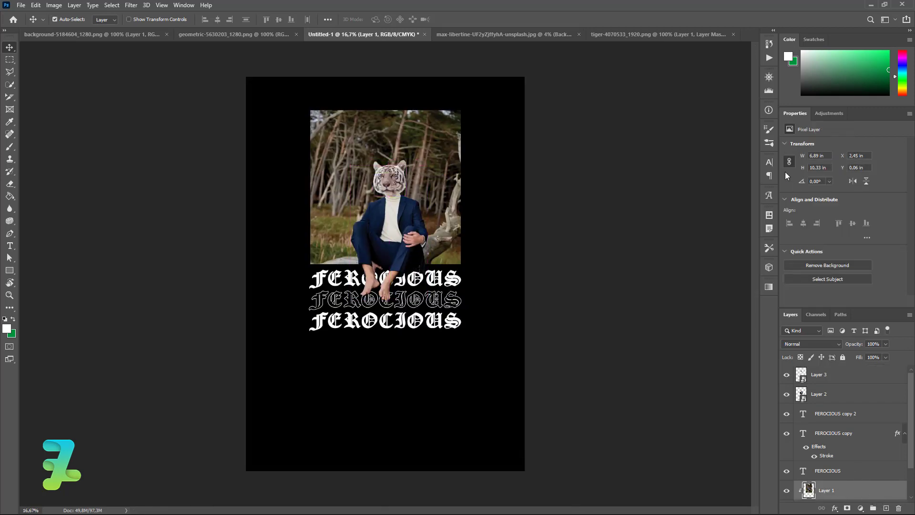
pyautogui.click(486, 33)
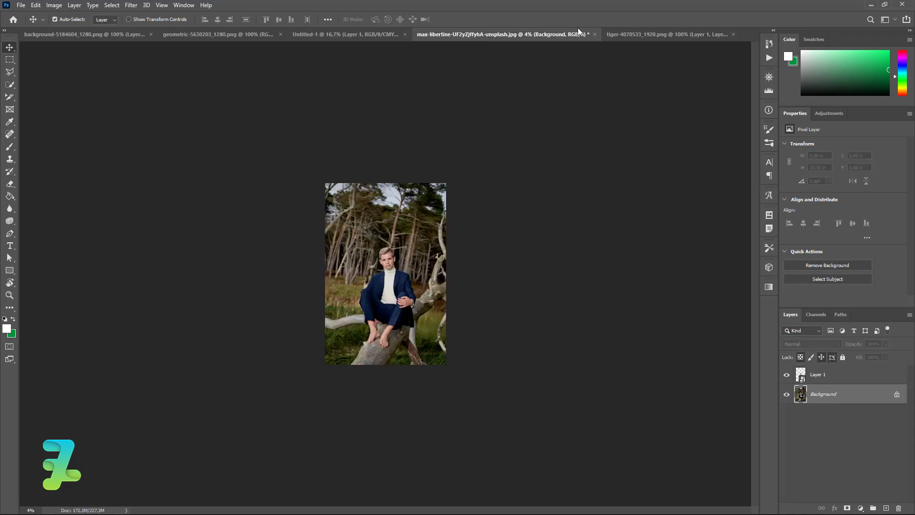
pyautogui.click(205, 38)
pyautogui.rightClick(210, 35)
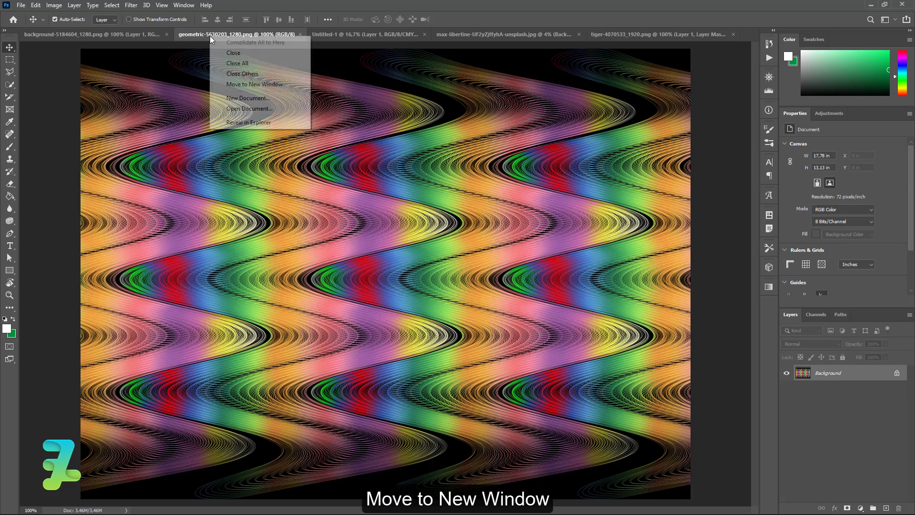
pyautogui.click(233, 84)
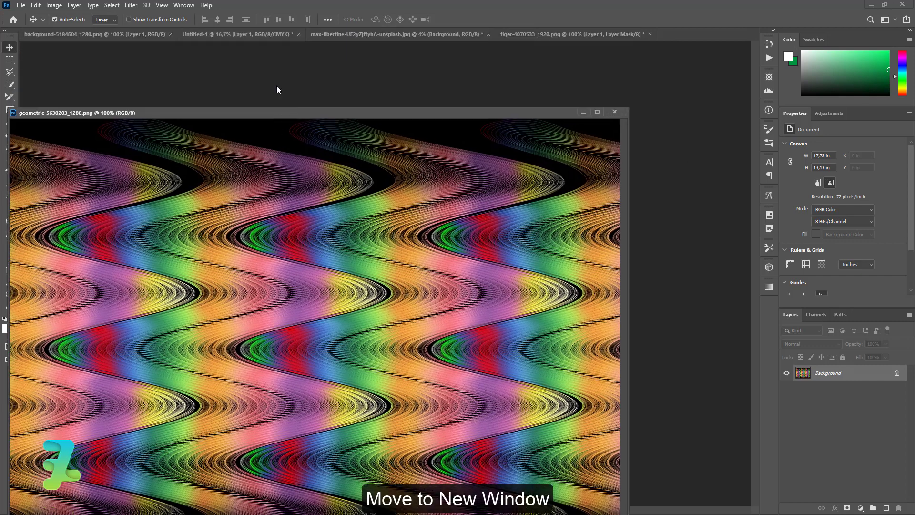
# - Drag the wave pattern into the poster as Layer 4 and close its window
pyautogui.click(241, 33)
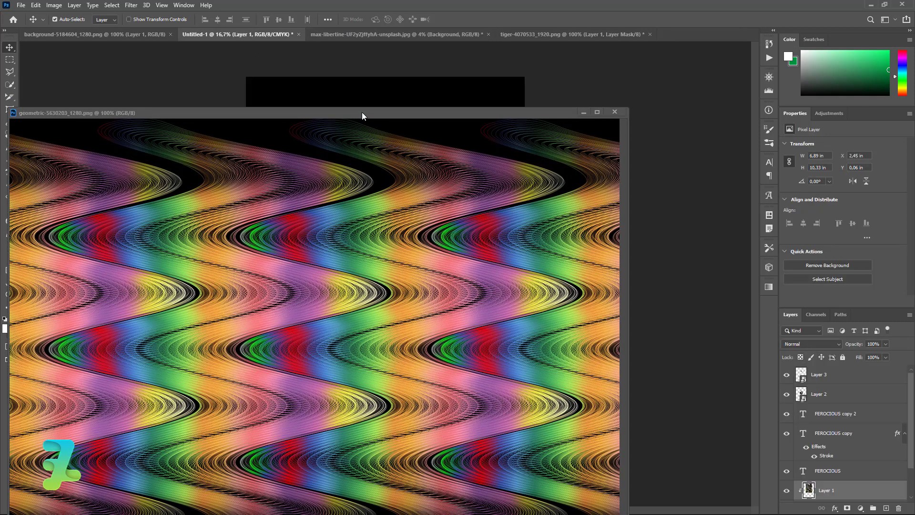
pyautogui.moveTo(362, 112); pyautogui.dragTo(391, 296)
pyautogui.moveTo(815, 374); pyautogui.dragTo(460, 206)
pyautogui.click(641, 300)
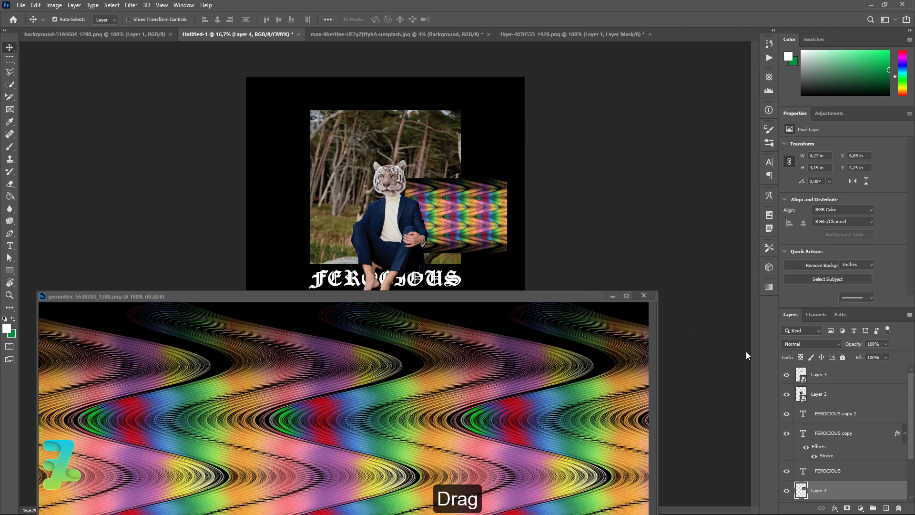
pyautogui.scroll(-2, 886, 429)
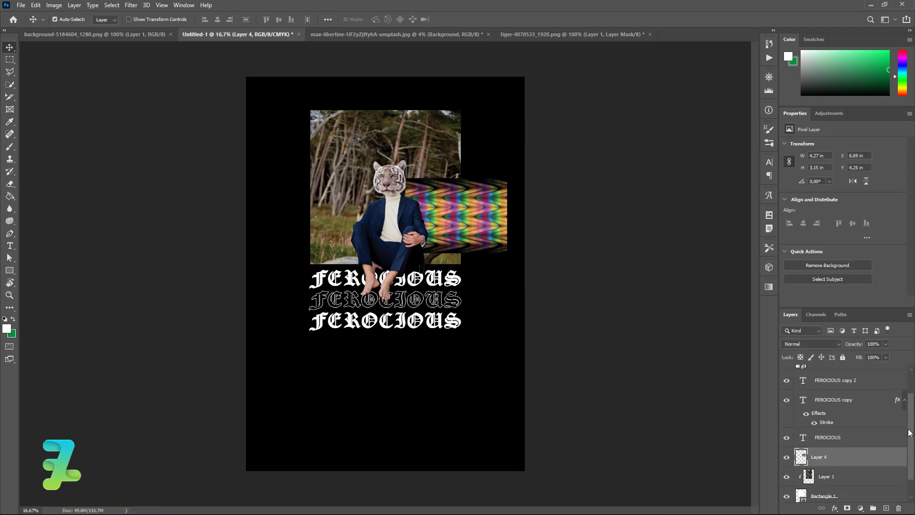
pyautogui.rightClick(850, 462)
# - Clip the pattern to the boy photo, rotating it 90 degrees and enlarging it to cover the photo
pyautogui.click(795, 237)
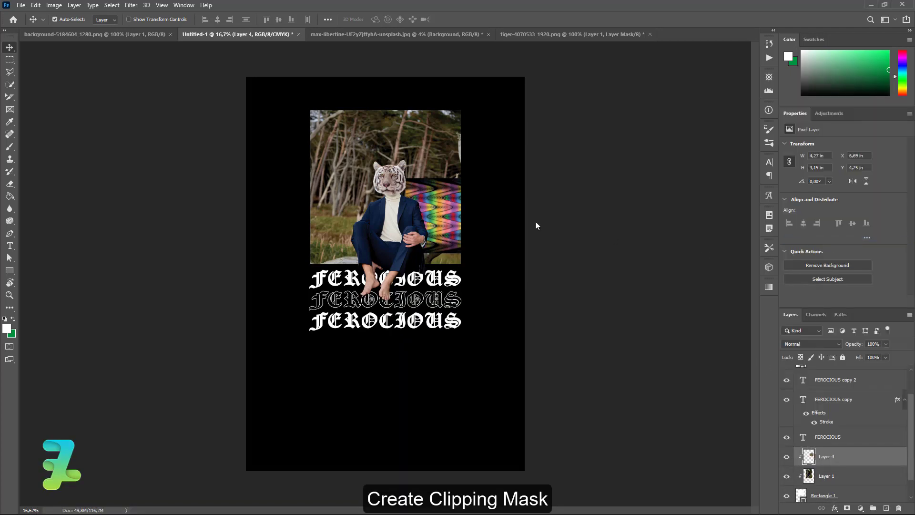
pyautogui.hotkey('ctrl', 't')
pyautogui.moveTo(527, 262); pyautogui.dragTo(416, 292)
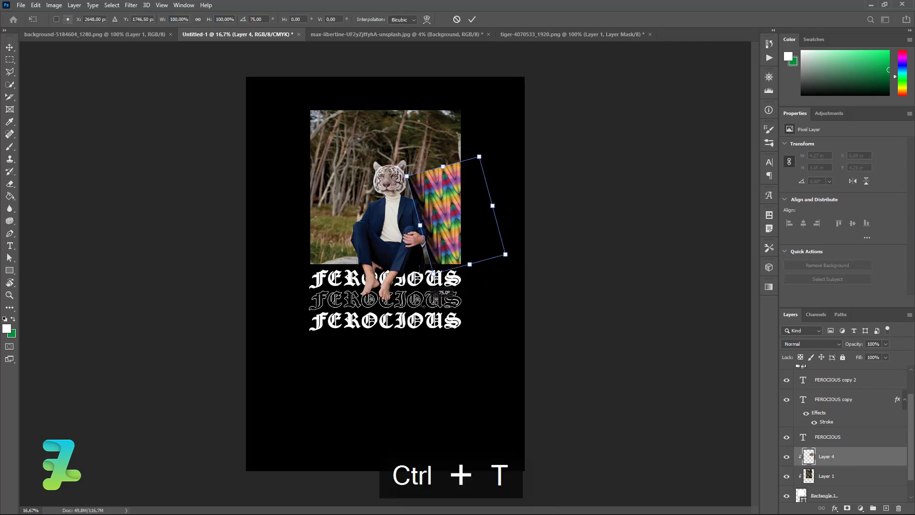
pyautogui.moveTo(493, 165); pyautogui.dragTo(548, 92)
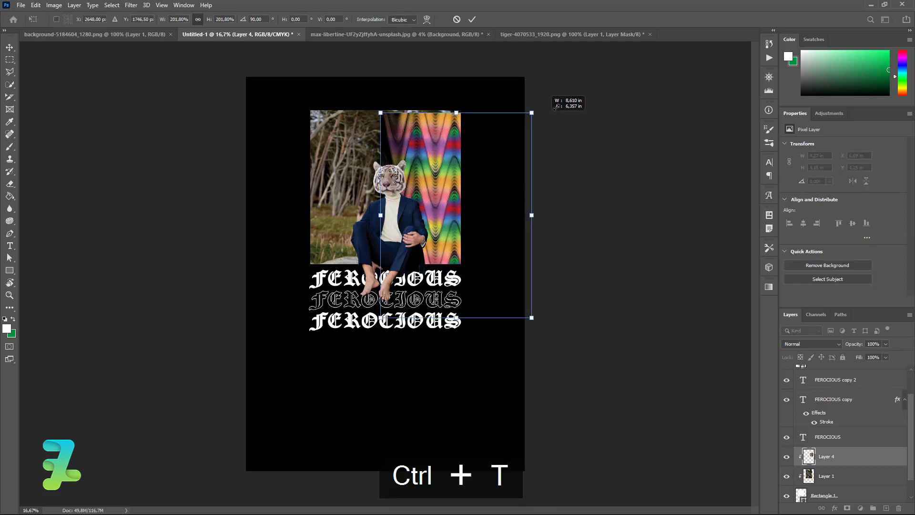
pyautogui.moveTo(486, 189); pyautogui.dragTo(412, 189)
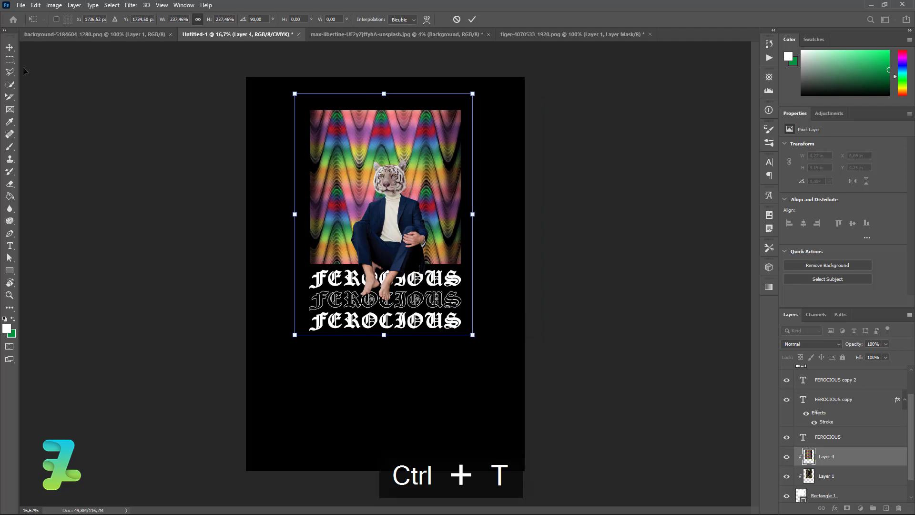
pyautogui.press('Return')
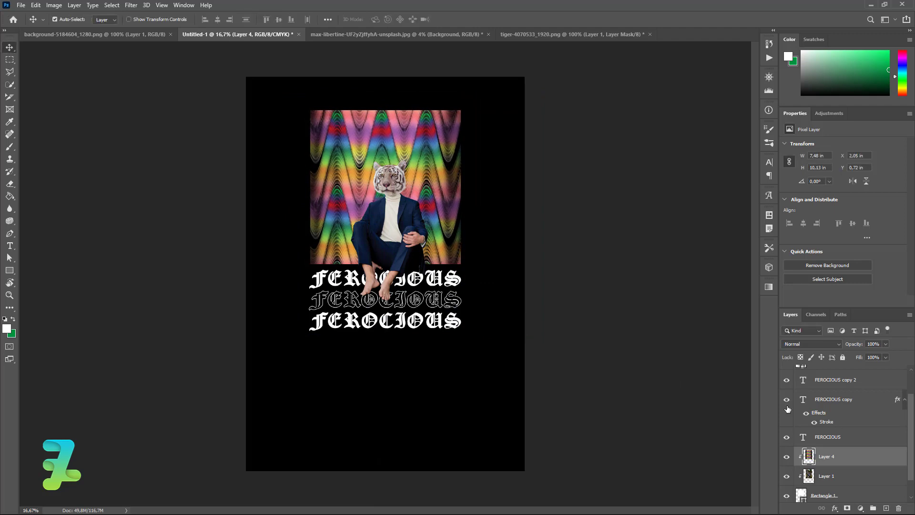
# - Set Layer 4 to Soft Light blending at 97% opacity
pyautogui.click(838, 344)
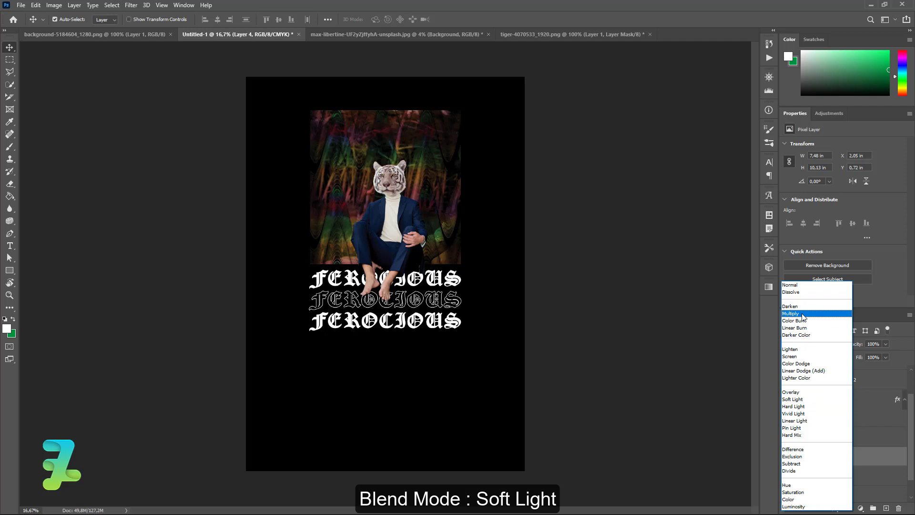
pyautogui.click(800, 398)
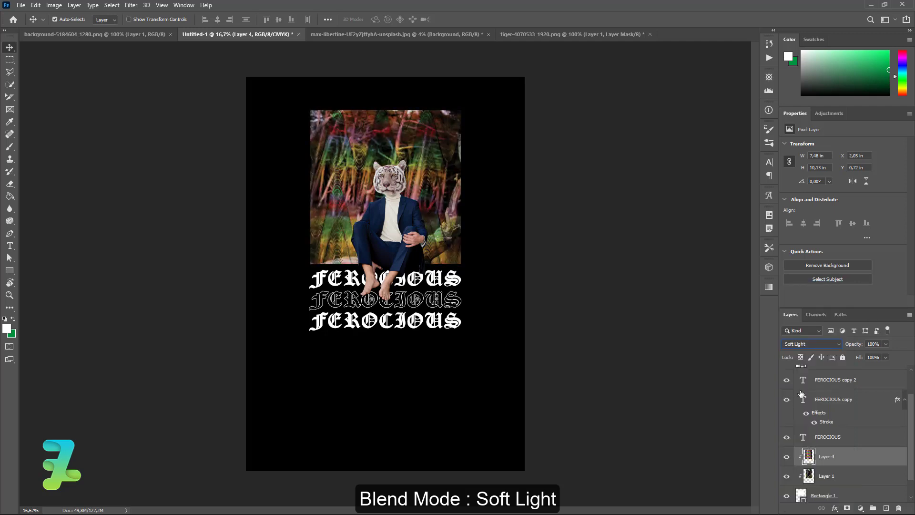
pyautogui.click(885, 344)
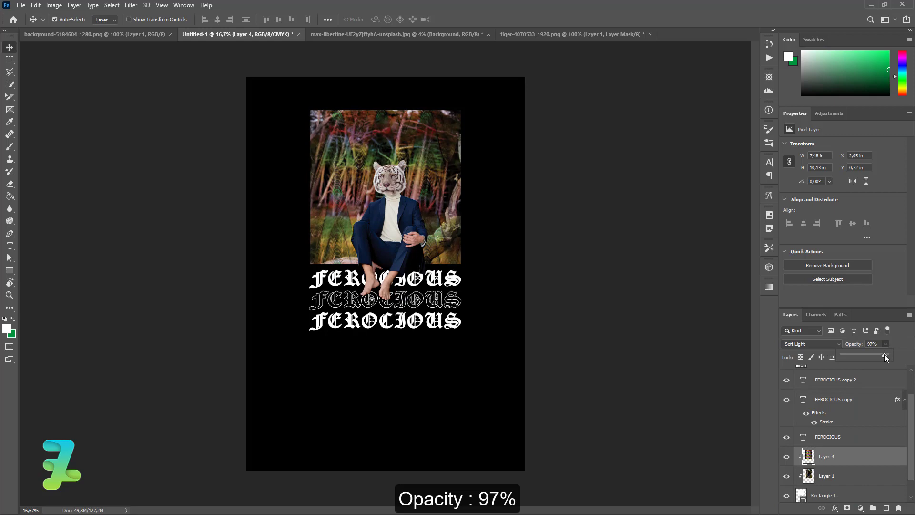
pyautogui.click(87, 32)
# - Drag the swirl image from its floated document into the poster and redock the tab
pyautogui.rightClick(87, 33)
pyautogui.click(119, 81)
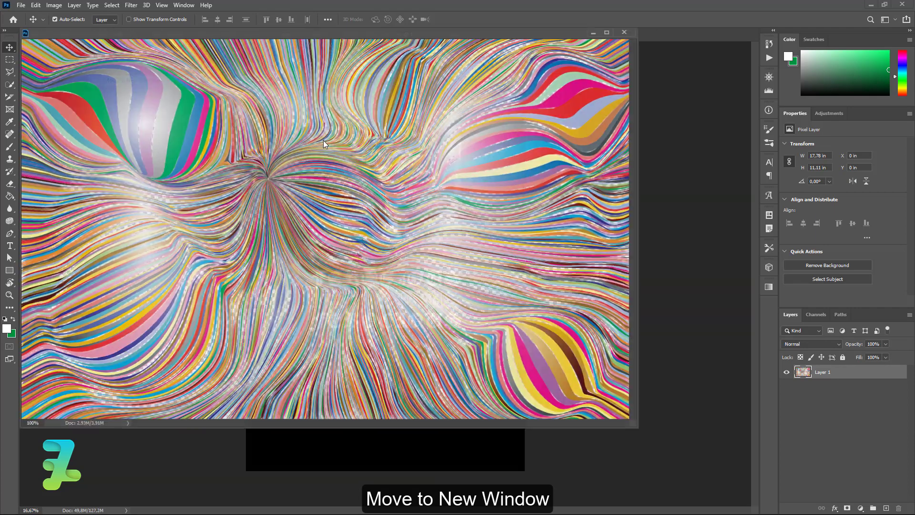
pyautogui.moveTo(355, 115); pyautogui.dragTo(432, 449)
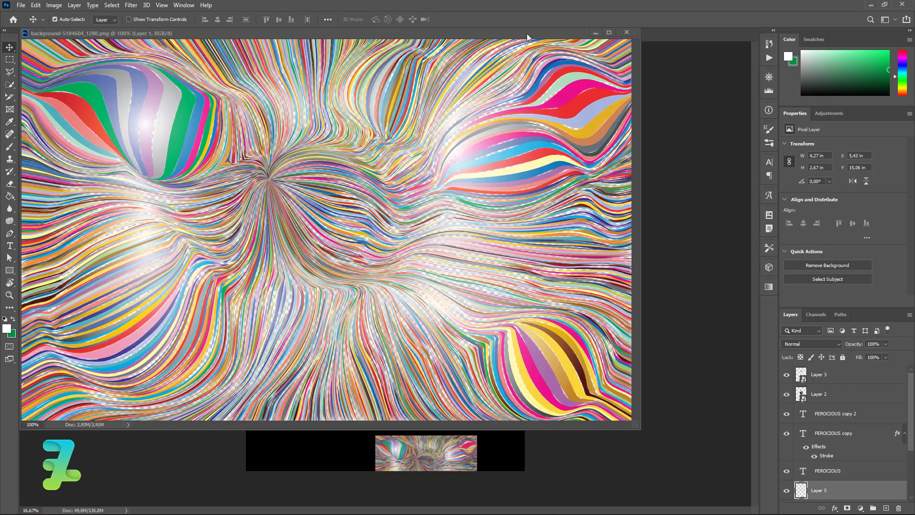
pyautogui.moveTo(527, 34); pyautogui.dragTo(554, 38)
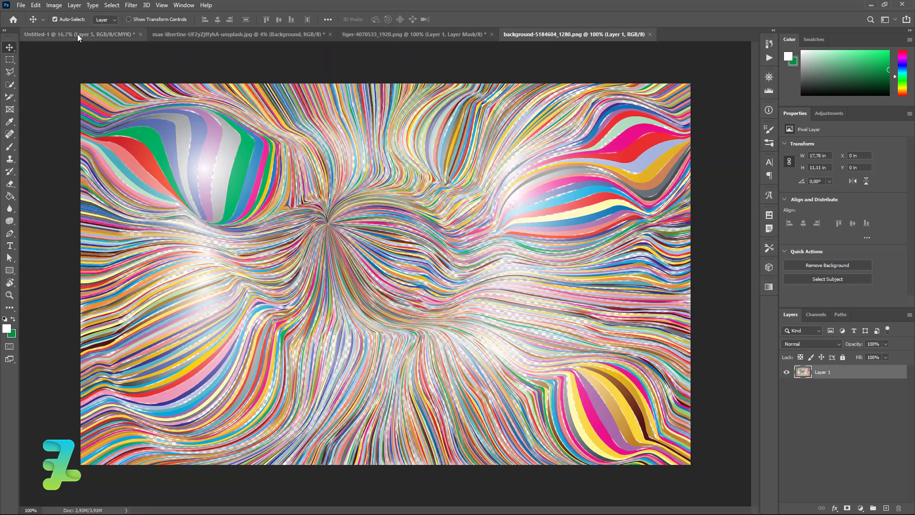
pyautogui.click(77, 33)
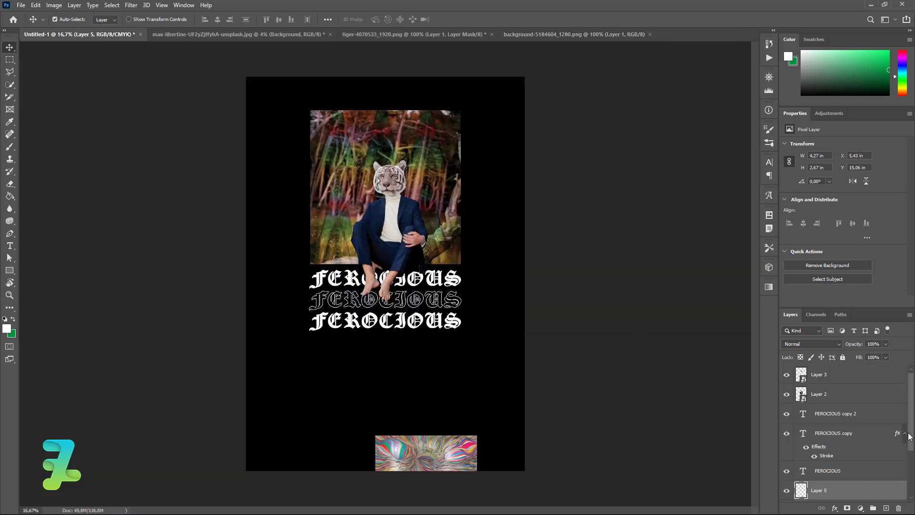
# - Clip the swirl layer to the picture below and scale it up to cover the frame
pyautogui.scroll(-2, 858, 429)
pyautogui.scroll(-2, 858, 429)
pyautogui.rightClick(856, 429)
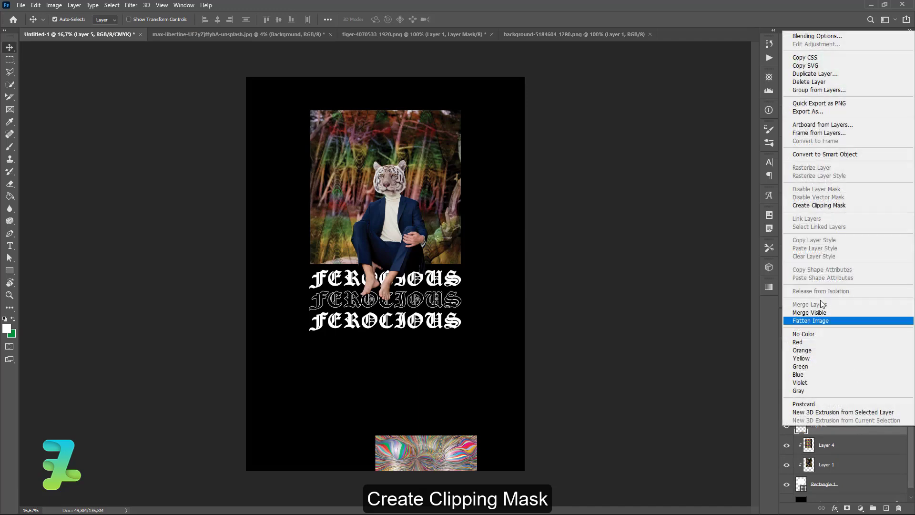
pyautogui.click(819, 205)
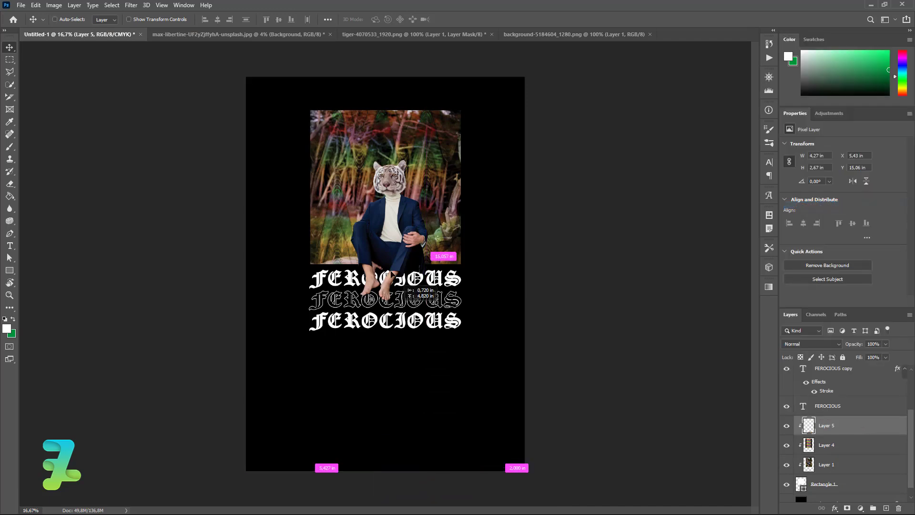
pyautogui.moveTo(403, 284)
pyautogui.mouseDown()
pyautogui.moveTo(403, 184)
pyautogui.moveTo(527, 123)
pyautogui.mouseUp()
pyautogui.hotkey('ctrl', 't')
pyautogui.moveTo(453, 192); pyautogui.dragTo(442, 171)
pyautogui.press('Return')
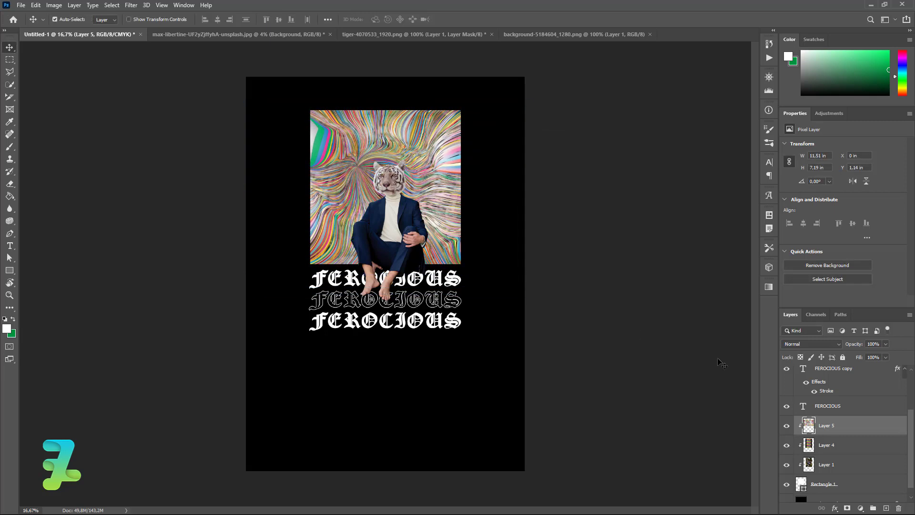
# - Set the swirl layer (Layer 5) to Hard Light at 10% opacity
pyautogui.click(799, 348)
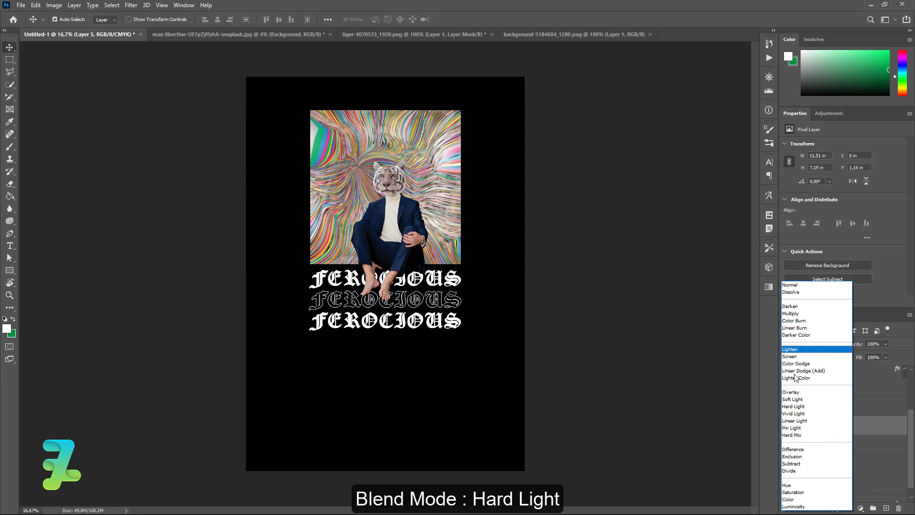
pyautogui.click(799, 407)
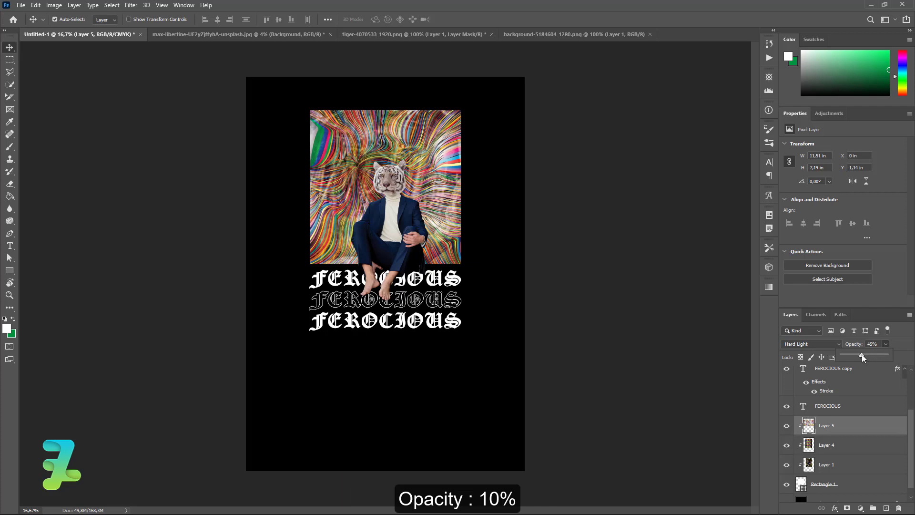
pyautogui.moveTo(862, 354); pyautogui.dragTo(846, 354)
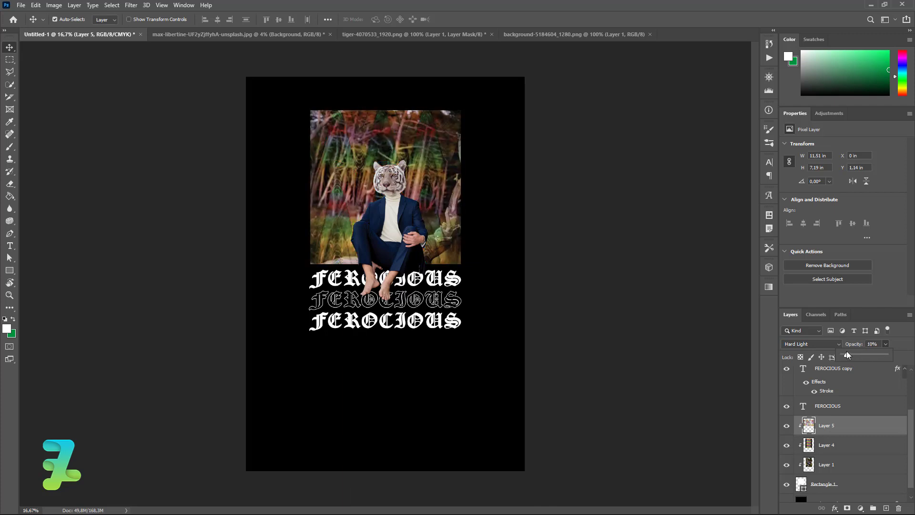
# - Change the jungle backdrop layer (Layer 4) to Multiply blending
pyautogui.click(810, 446)
pyautogui.click(886, 344)
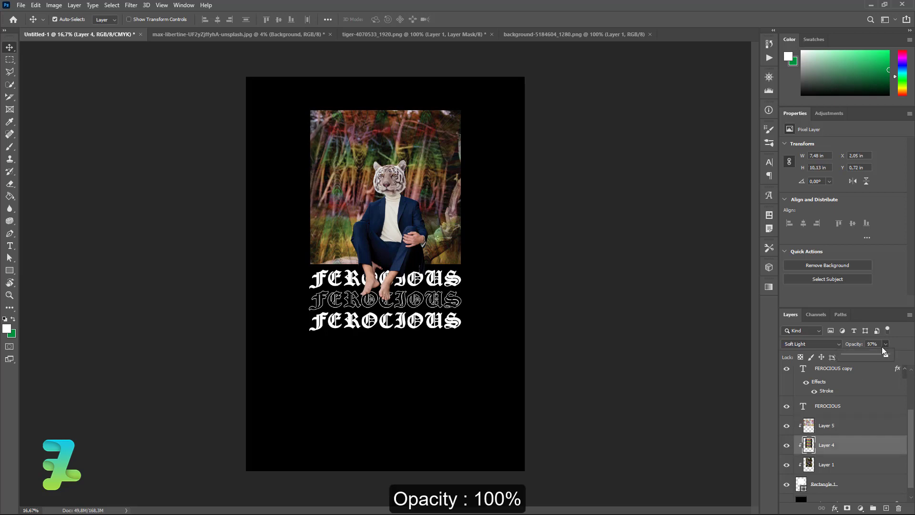
pyautogui.click(839, 344)
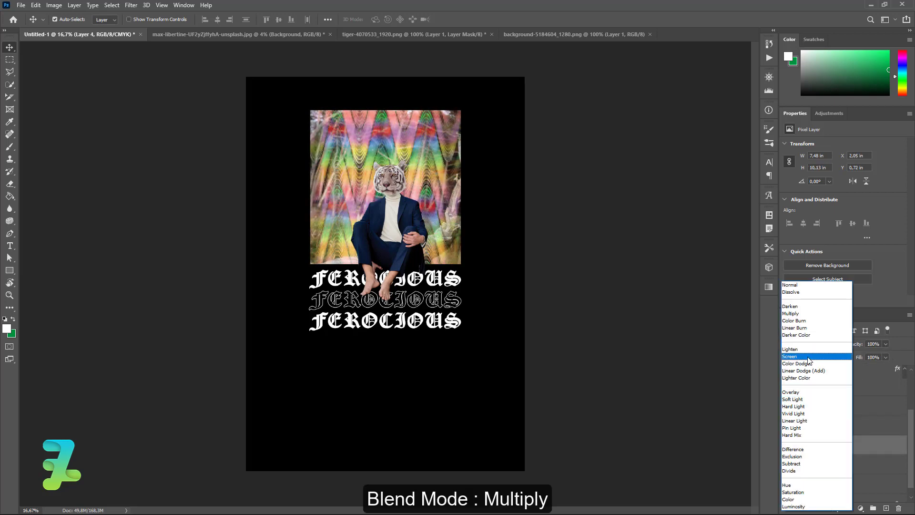
pyautogui.click(812, 314)
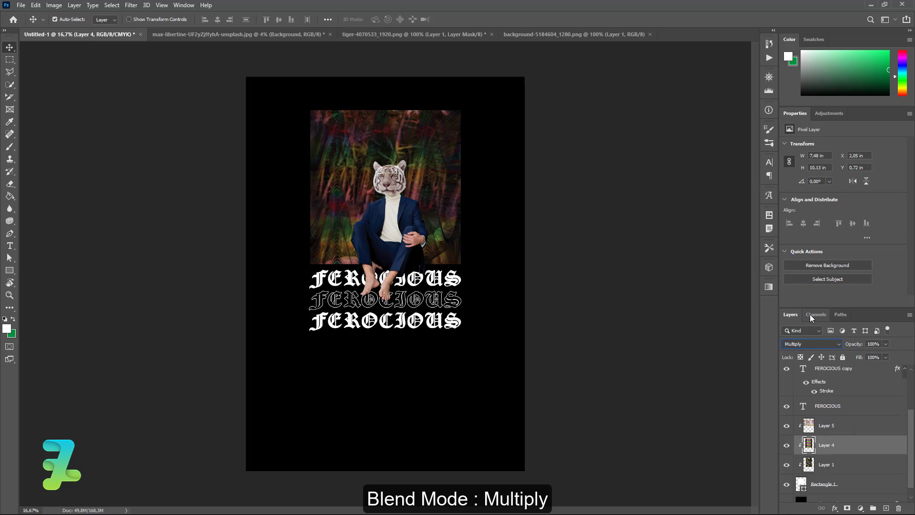
pyautogui.click(10, 245)
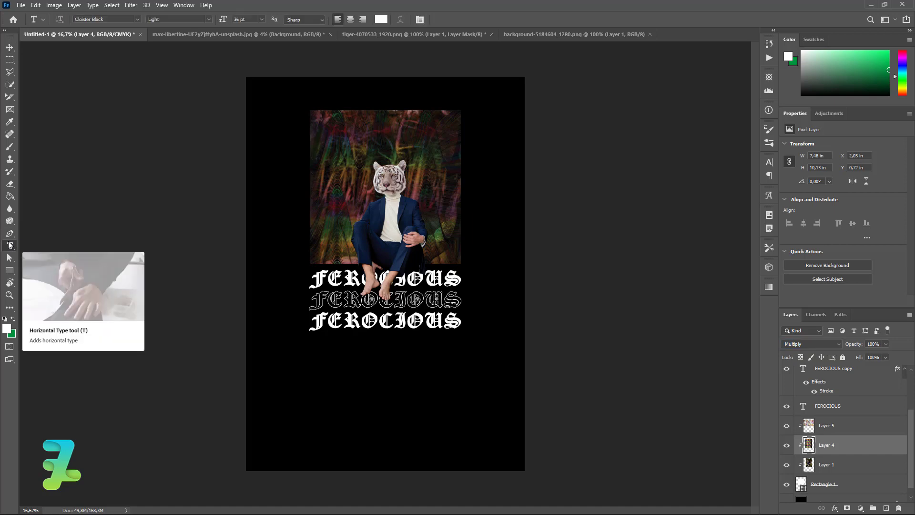
# - Add a 'Lorem Ipsum' text line in Roboto Light 36 pt below the FEROCIOUS lines
pyautogui.click(352, 351)
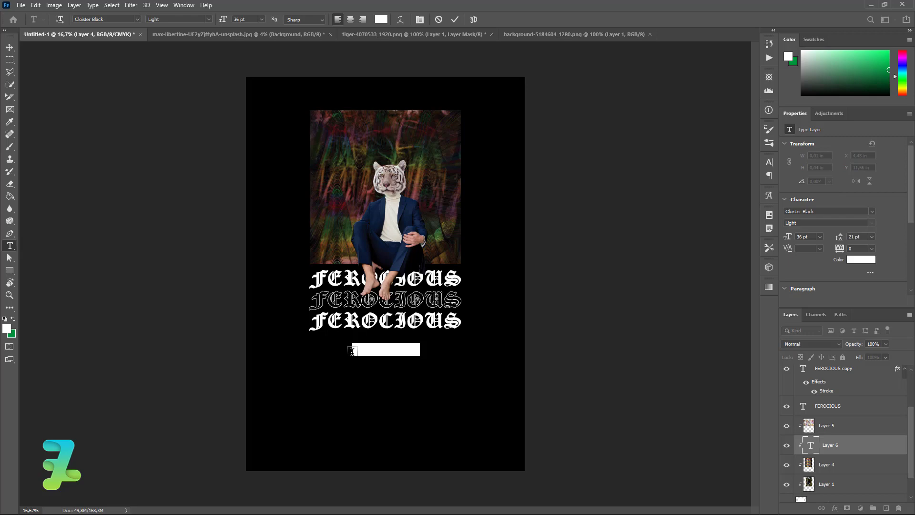
pyautogui.hotkey('ctrl', '=')
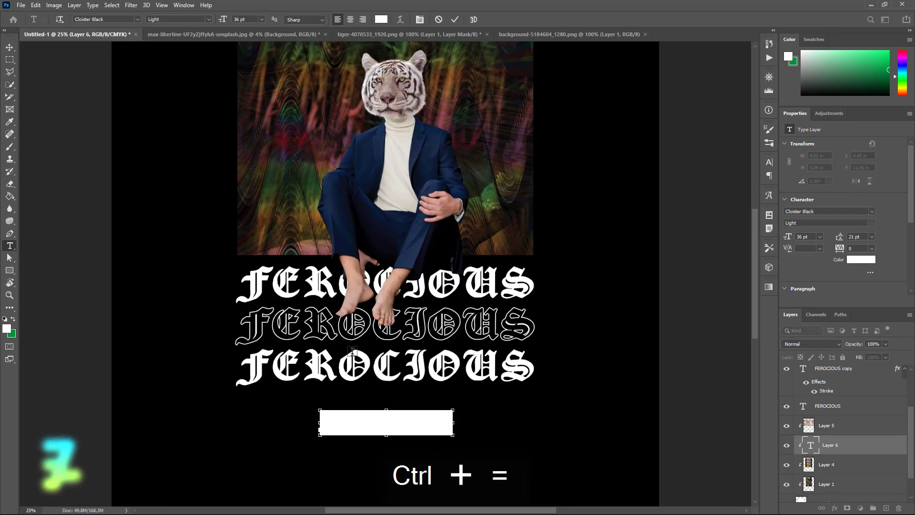
pyautogui.moveTo(757, 280); pyautogui.dragTo(751, 315)
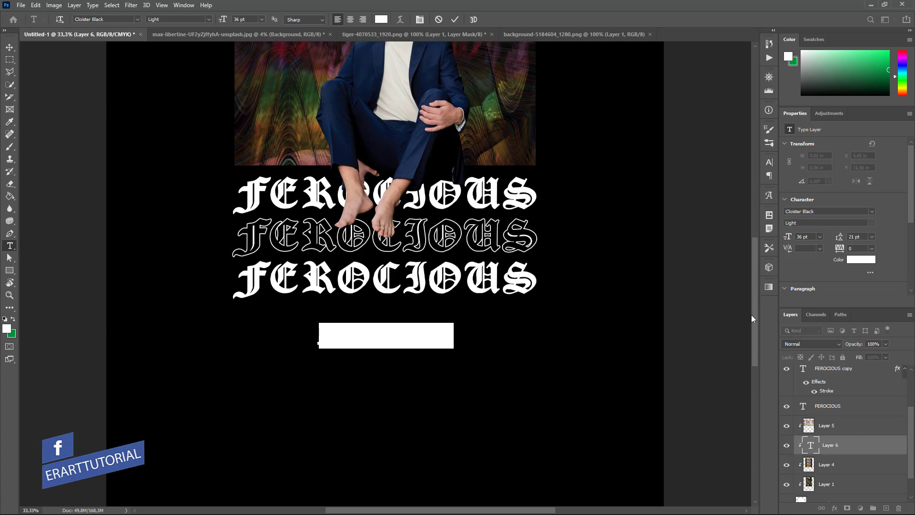
pyautogui.click(137, 19)
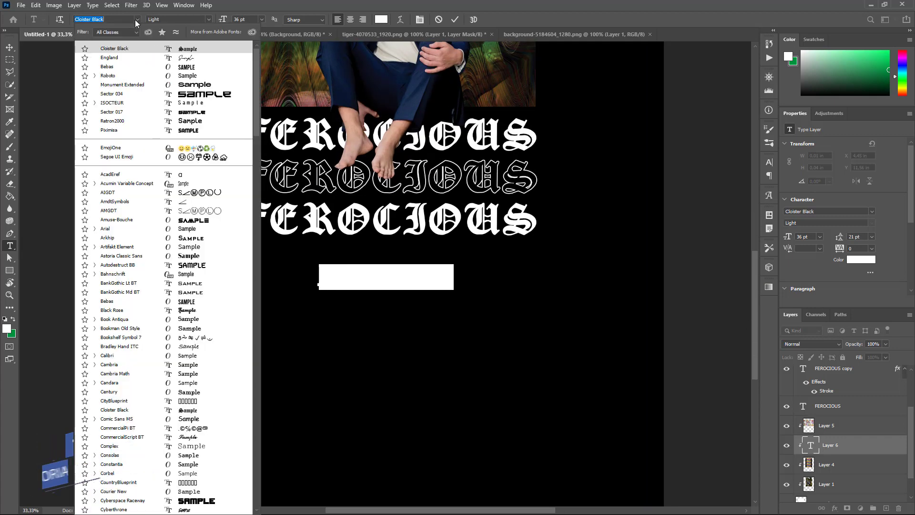
pyautogui.click(113, 74)
pyautogui.hotkey('ctrl', 'Return')
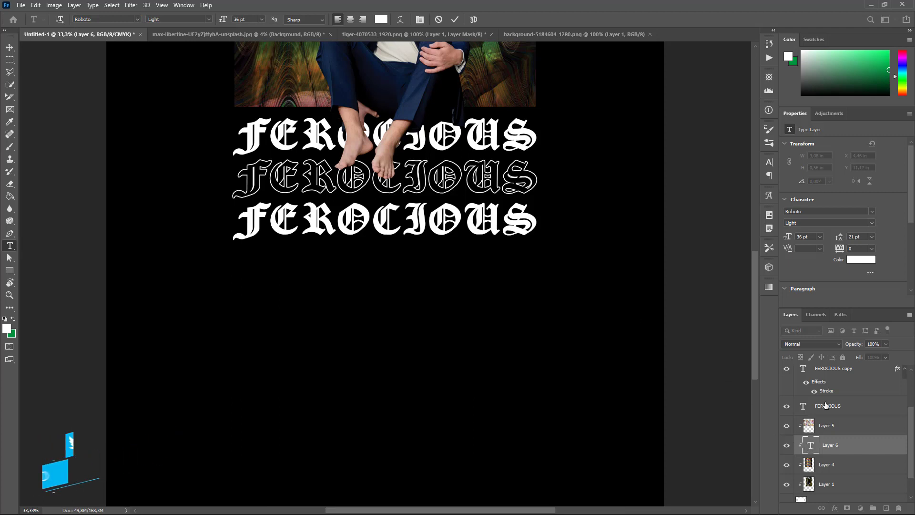
# - Move the text layer to the top and align it with the FEROCIOUS left edge
pyautogui.moveTo(837, 471)
pyautogui.mouseDown()
pyautogui.moveTo(829, 351)
pyautogui.moveTo(829, 370)
pyautogui.mouseUp()
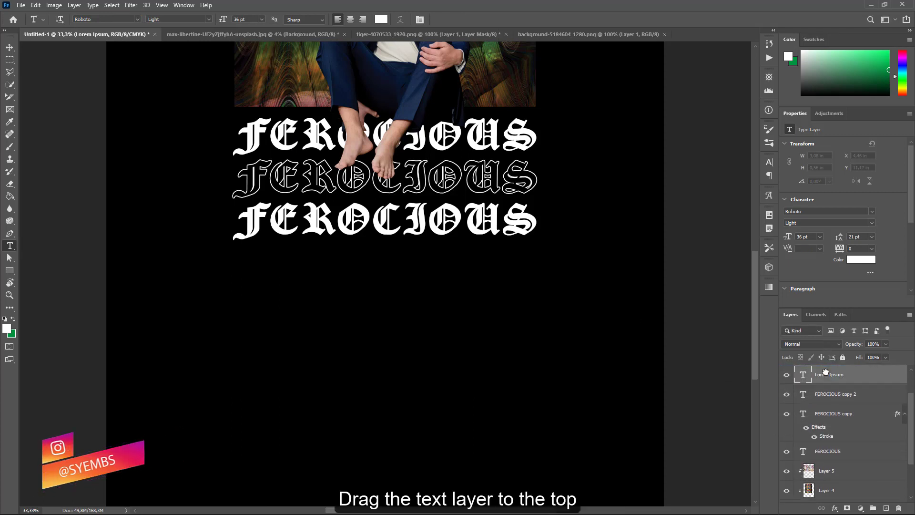
pyautogui.click(9, 48)
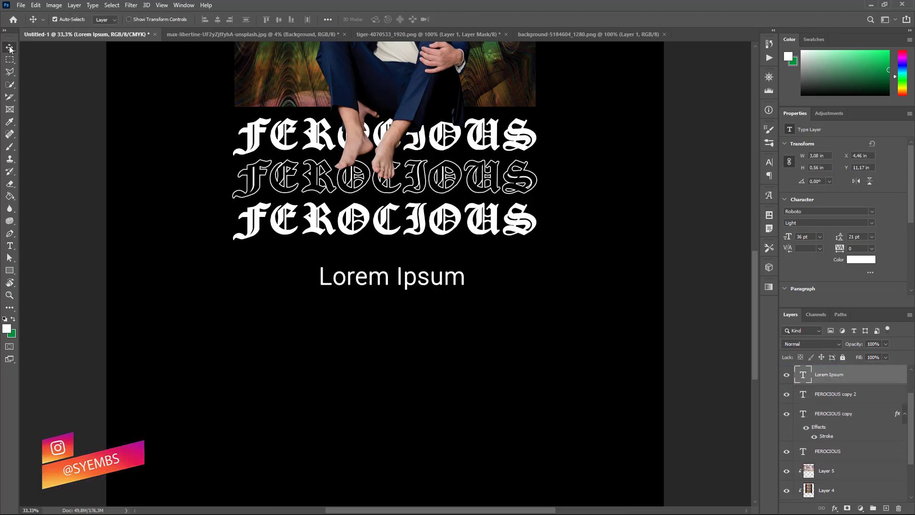
pyautogui.moveTo(380, 280); pyautogui.dragTo(293, 267)
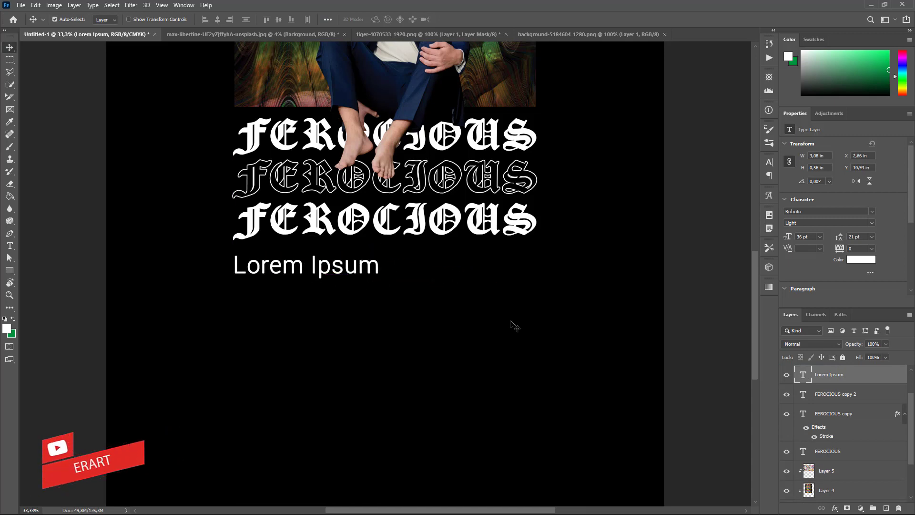
# - Replace the Lorem Ipsum placeholder with the opening words of the ferocious definition
pyautogui.doubleClick(804, 378)
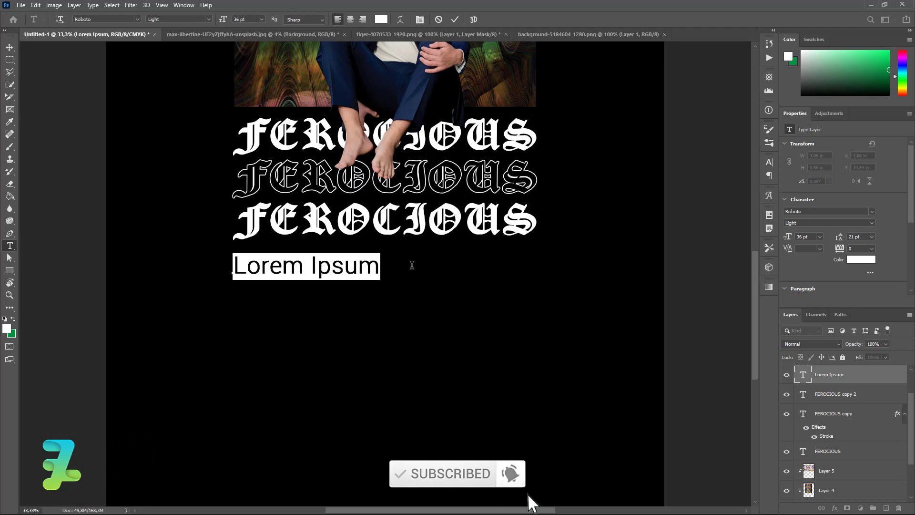
pyautogui.write('eX')
pyautogui.press('BackSpace')
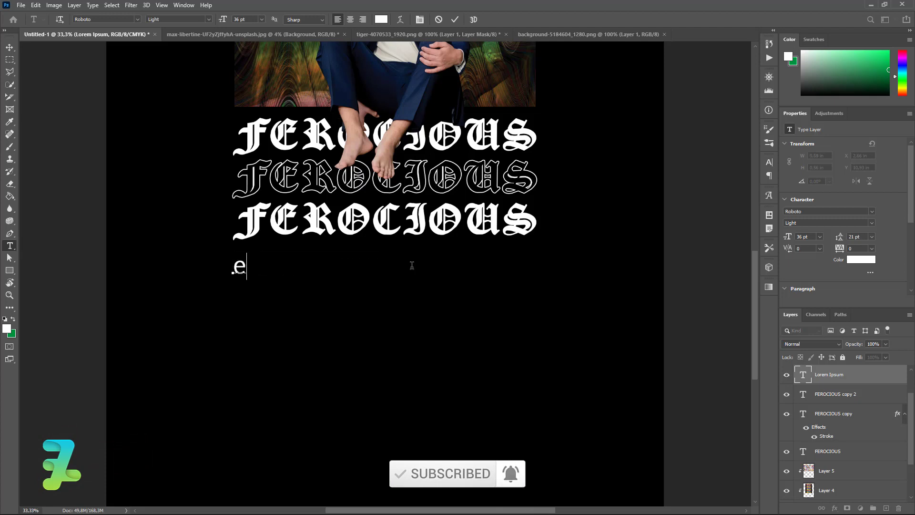
pyautogui.press('BackSpace')
pyautogui.write('Exi')
pyautogui.write('biting ')
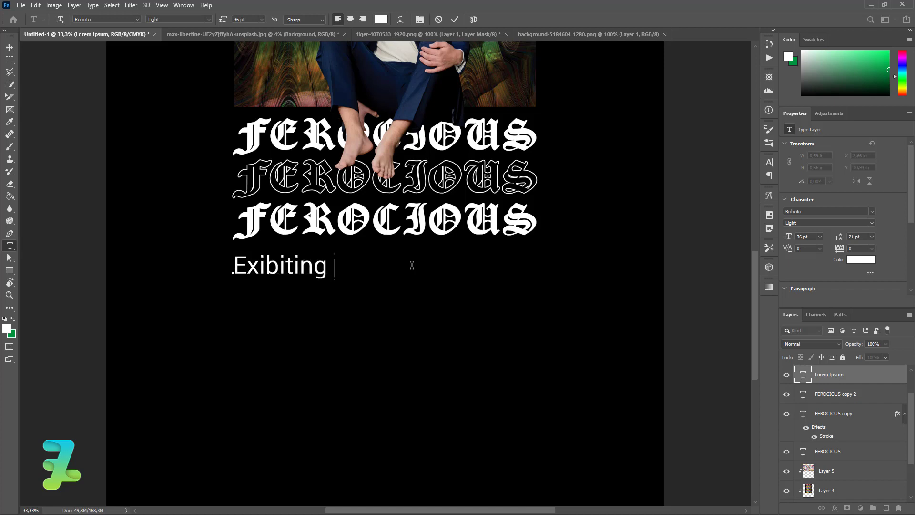
pyautogui.write('or gi')
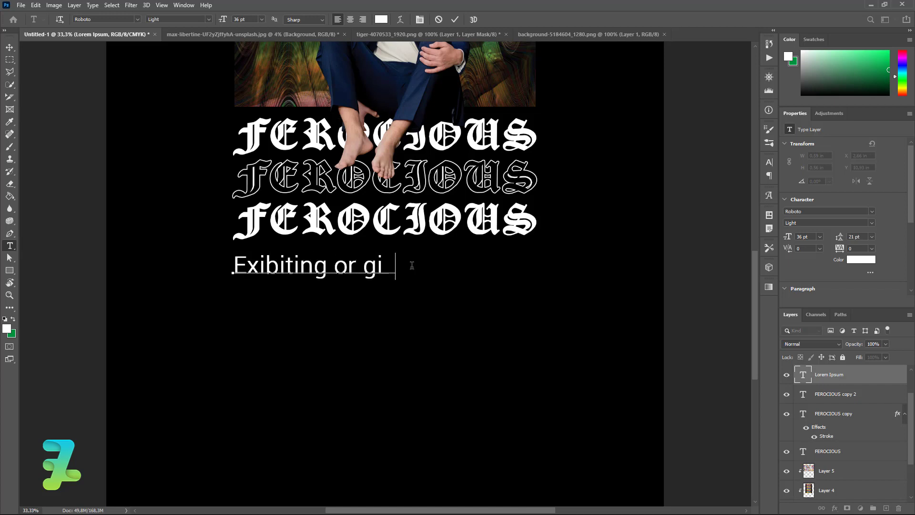
pyautogui.write('ve tn to')
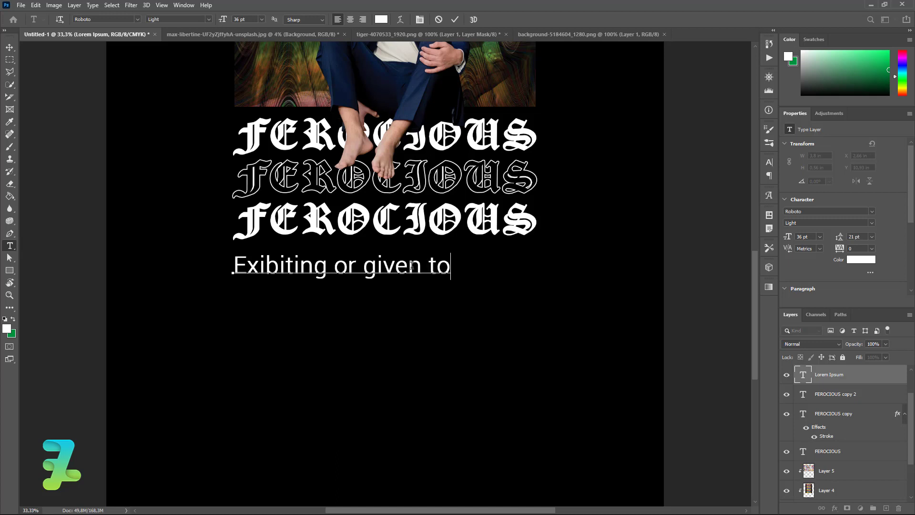
pyautogui.write('ext')
pyautogui.write('reme')
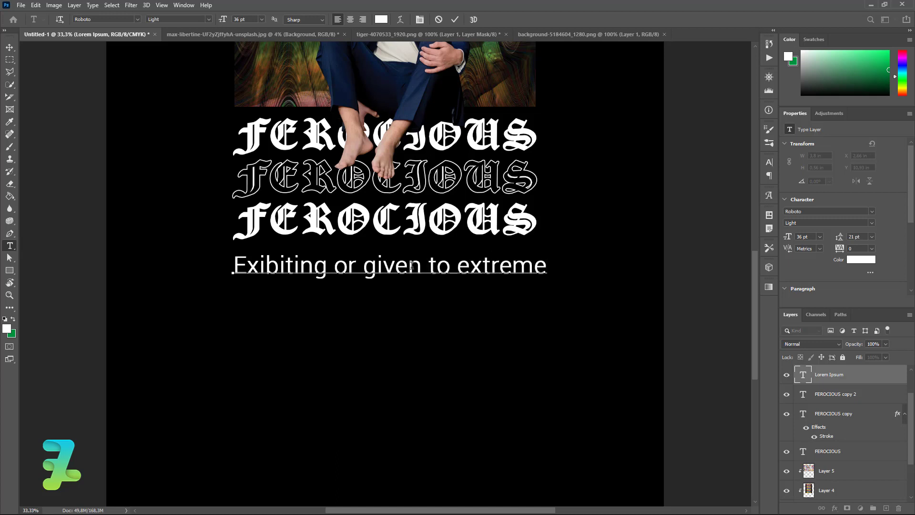
# - Set the whole definition caption to 16 pt
pyautogui.hotkey('ctrl', 'a')
pyautogui.click(262, 19)
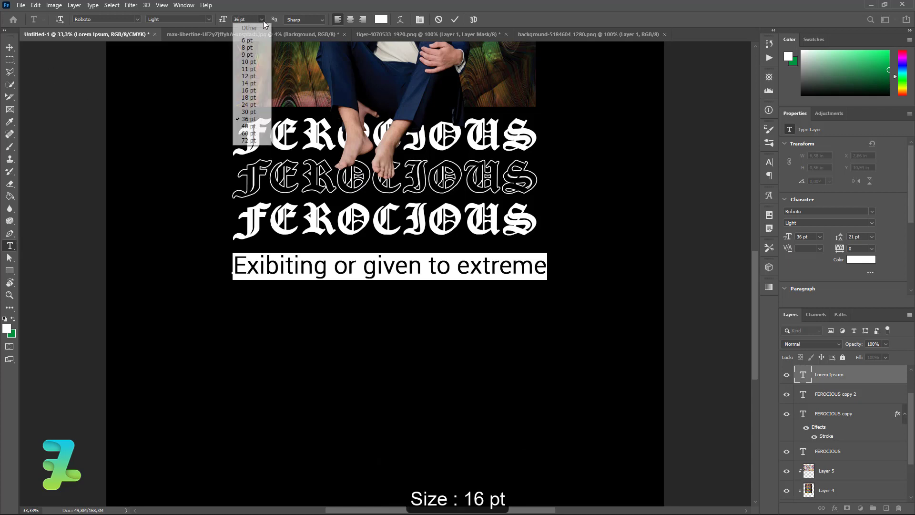
pyautogui.click(259, 90)
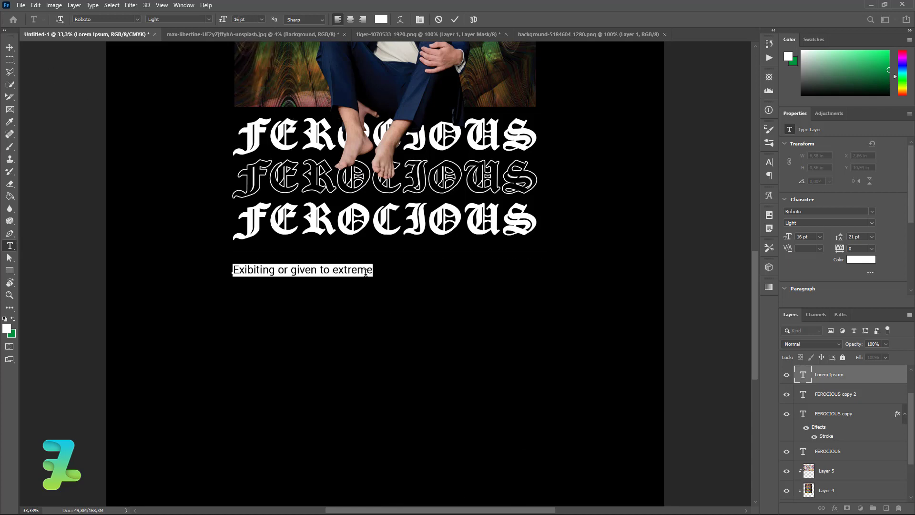
# - Finish the sentence ending in 'violence and brutality' and move the caption up under FEROCIOUS
pyautogui.press('Right')
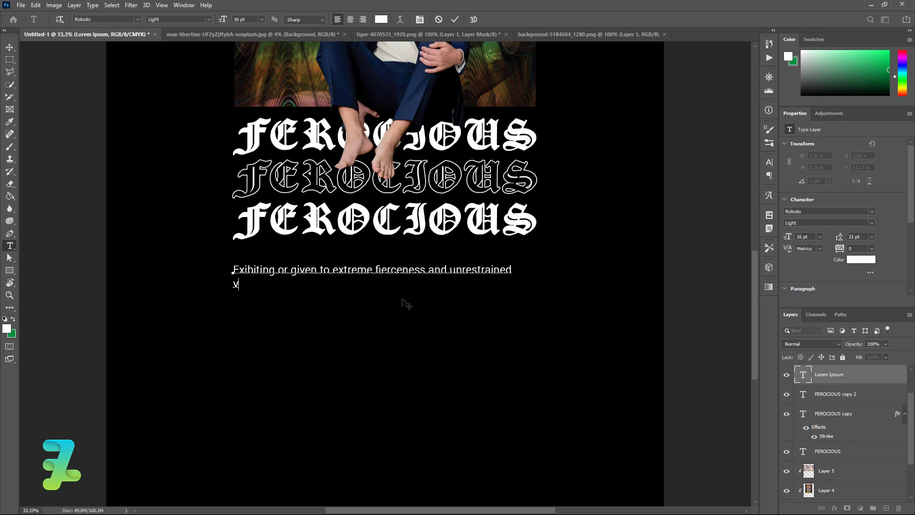
pyautogui.write('iolence a')
pyautogui.write('nd brutality.')
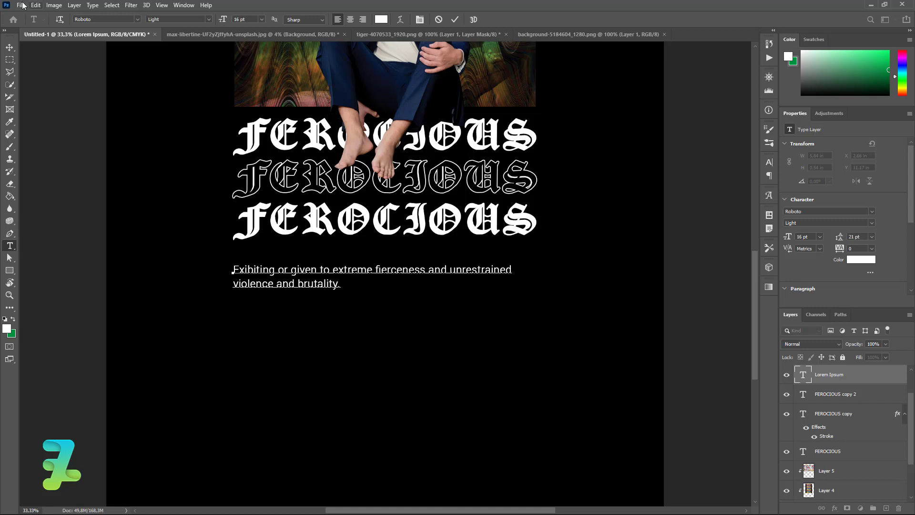
pyautogui.click(10, 47)
pyautogui.moveTo(288, 273); pyautogui.dragTo(286, 256)
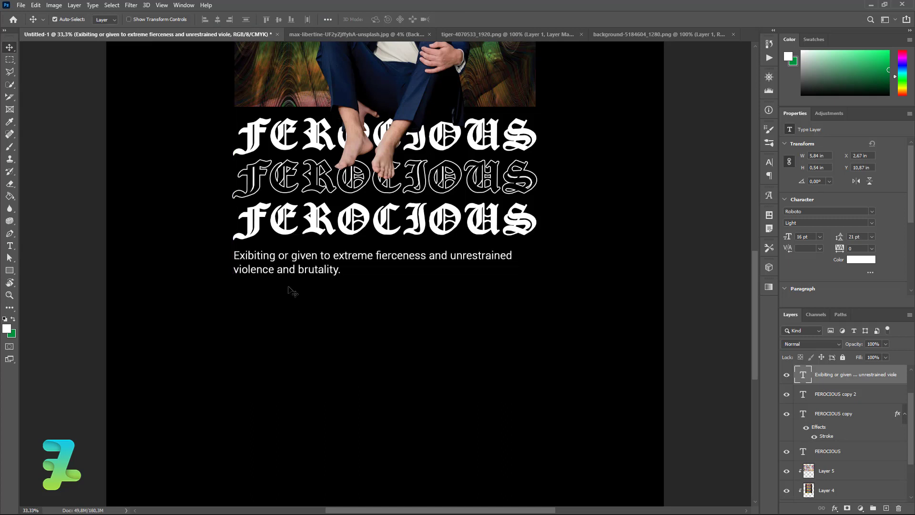
# - Type '// a ferocious predator' and '// the ferocious butchery of women and children' below the caption and drag them up
pyautogui.click(10, 245)
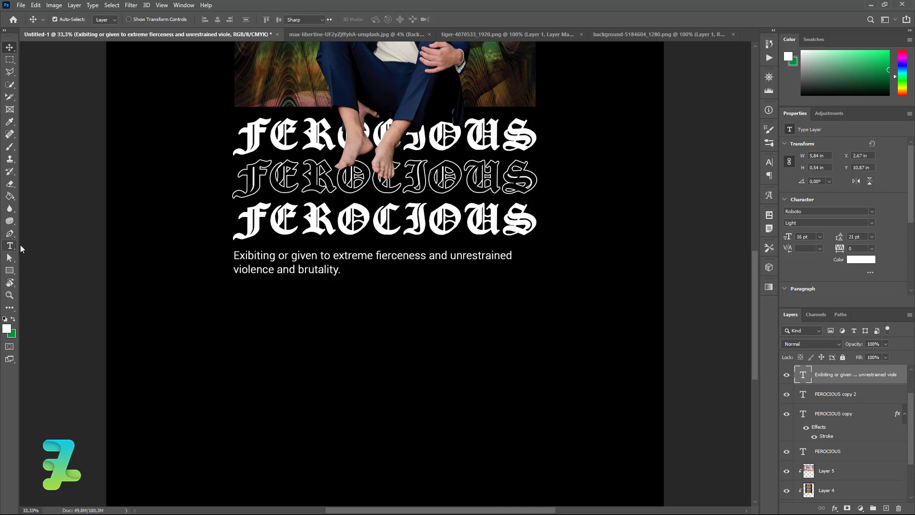
pyautogui.click(254, 304)
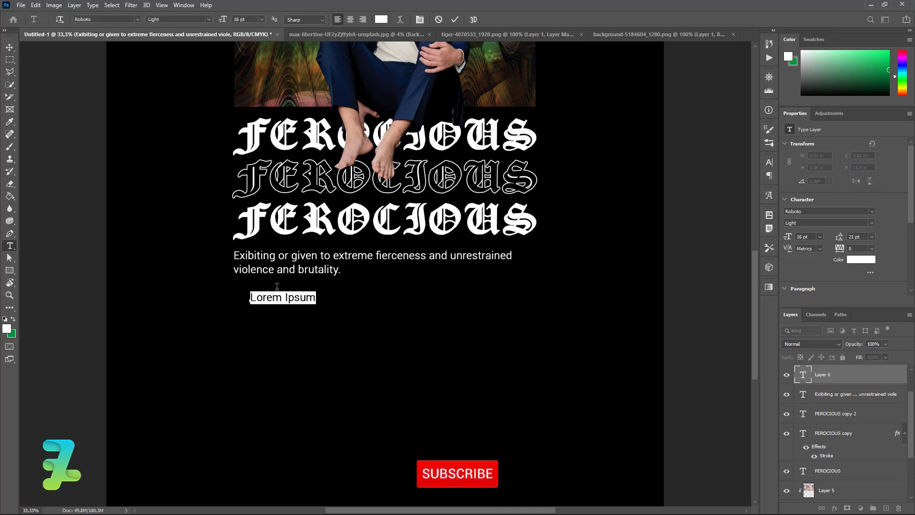
pyautogui.write('//')
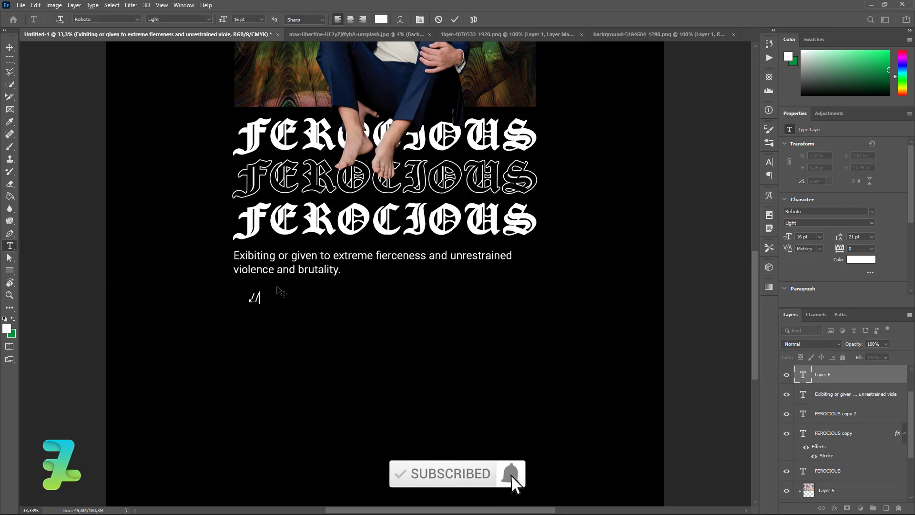
pyautogui.write(' a f')
pyautogui.write('erocious p')
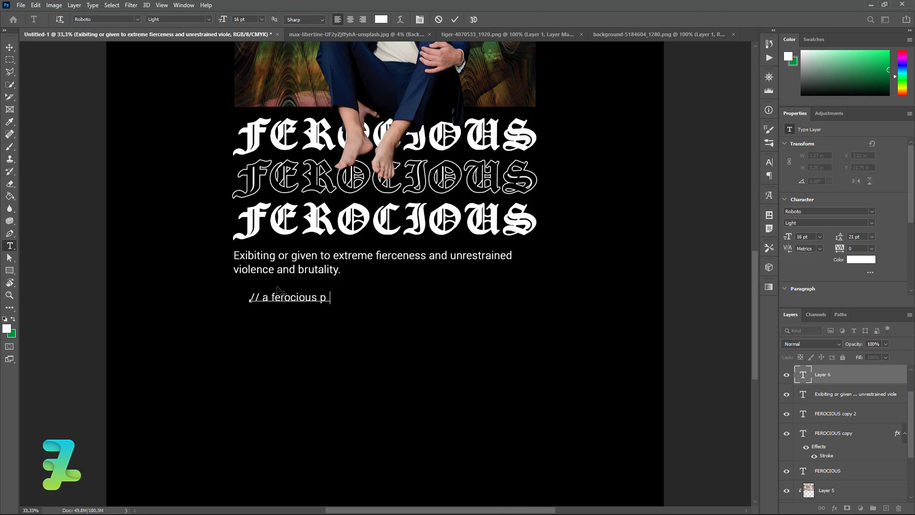
pyautogui.write('redator')
pyautogui.write('erocious ')
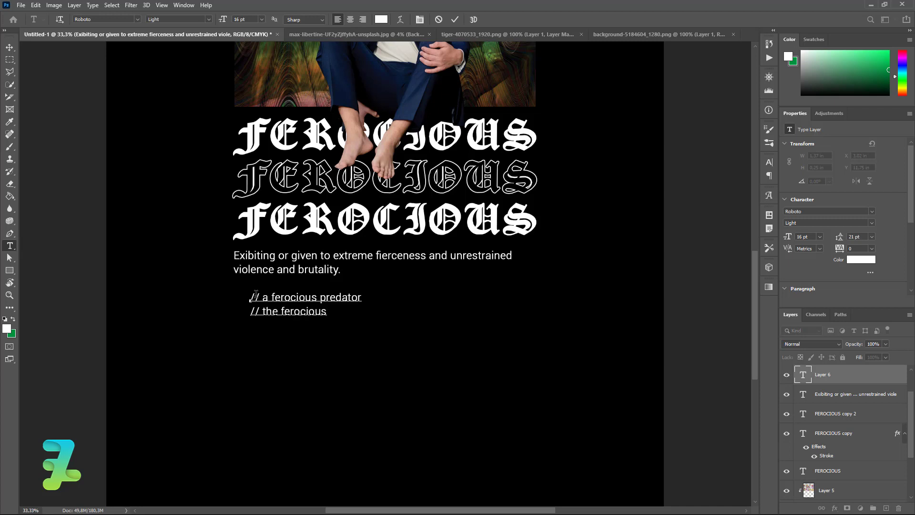
pyautogui.write('but')
pyautogui.press('BackSpace')
pyautogui.write('ch')
pyautogui.write('ery ')
pyautogui.write('of women and')
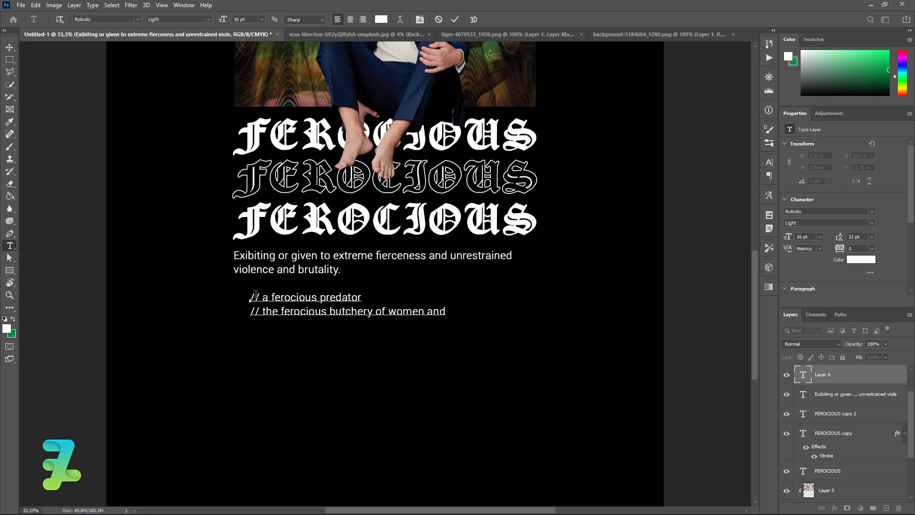
pyautogui.write(' children')
pyautogui.click(10, 47)
pyautogui.moveTo(299, 303); pyautogui.dragTo(282, 292)
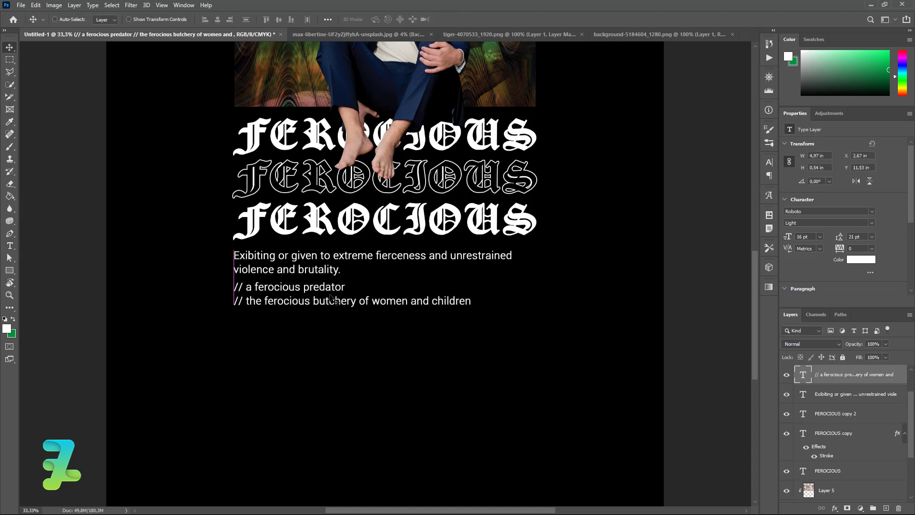
# - Resize the two example lines to 12 pt and align them under the caption's left edge
pyautogui.doubleClick(812, 377)
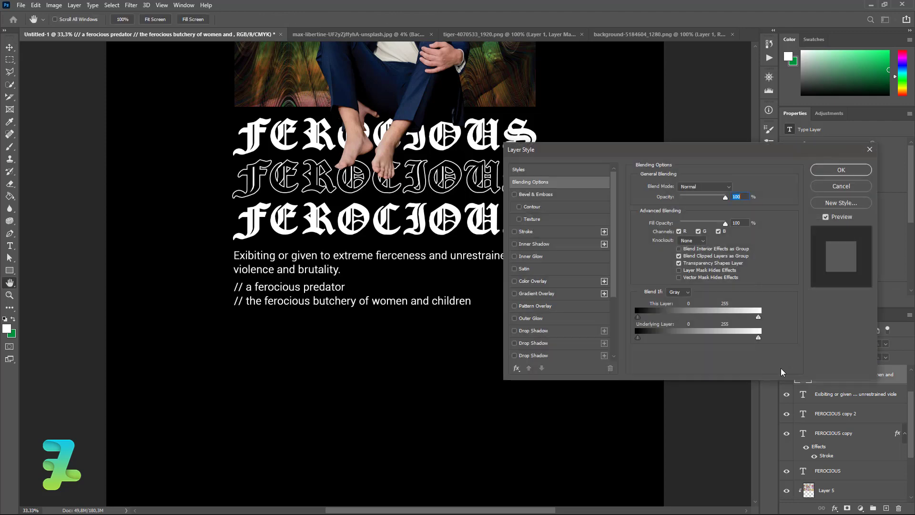
pyautogui.click(842, 186)
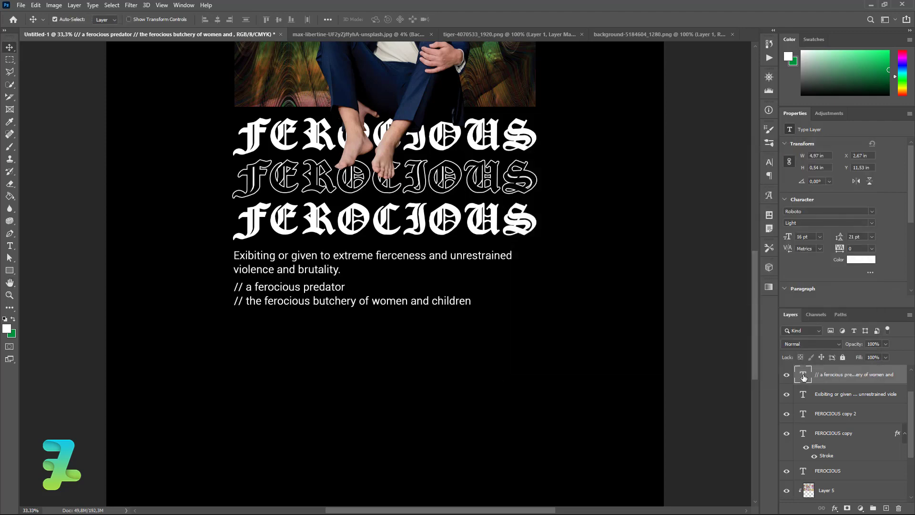
pyautogui.doubleClick(803, 375)
pyautogui.click(262, 19)
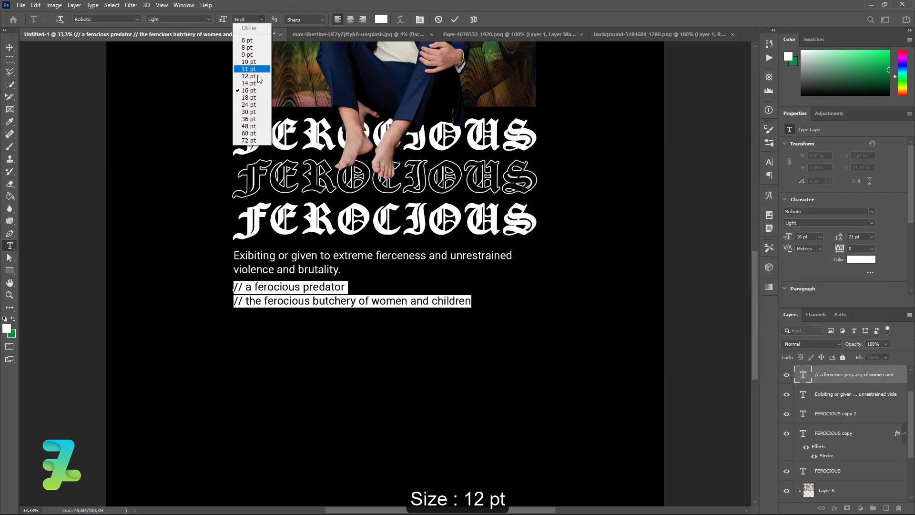
pyautogui.click(253, 76)
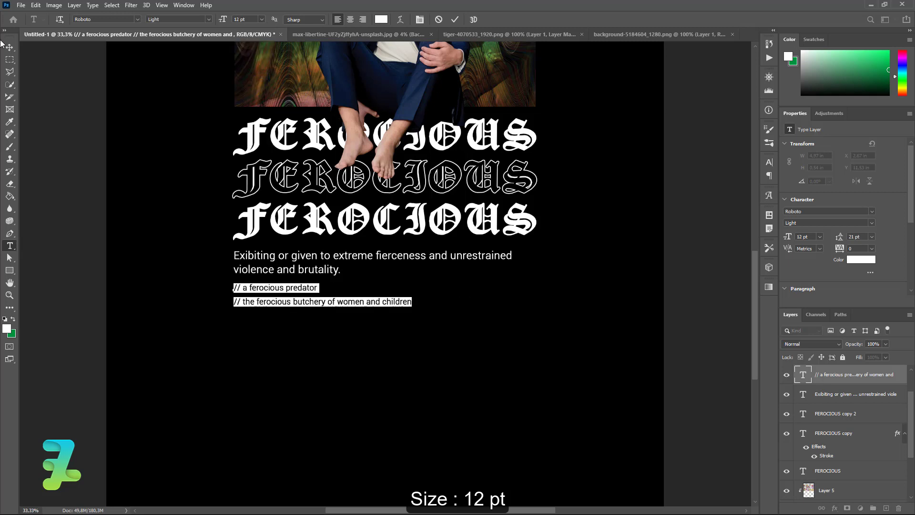
pyautogui.click(10, 59)
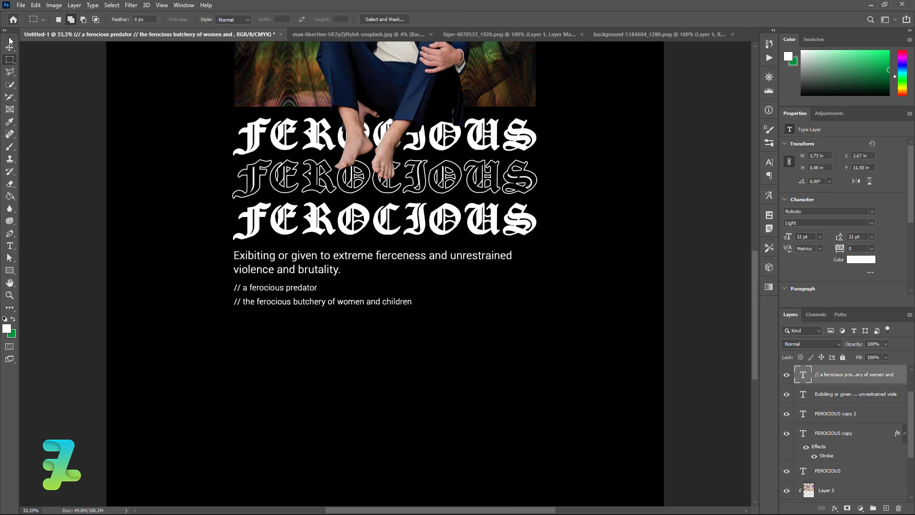
pyautogui.click(9, 47)
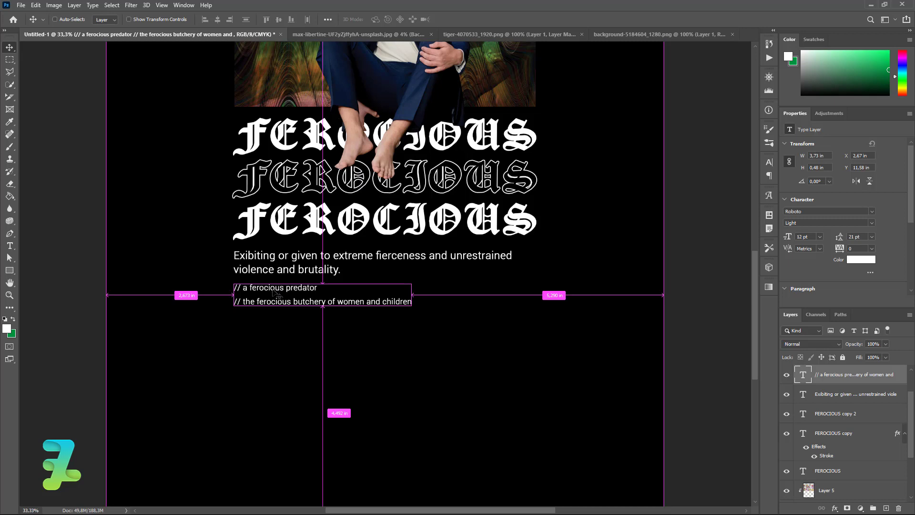
pyautogui.moveTo(274, 291); pyautogui.dragTo(275, 291)
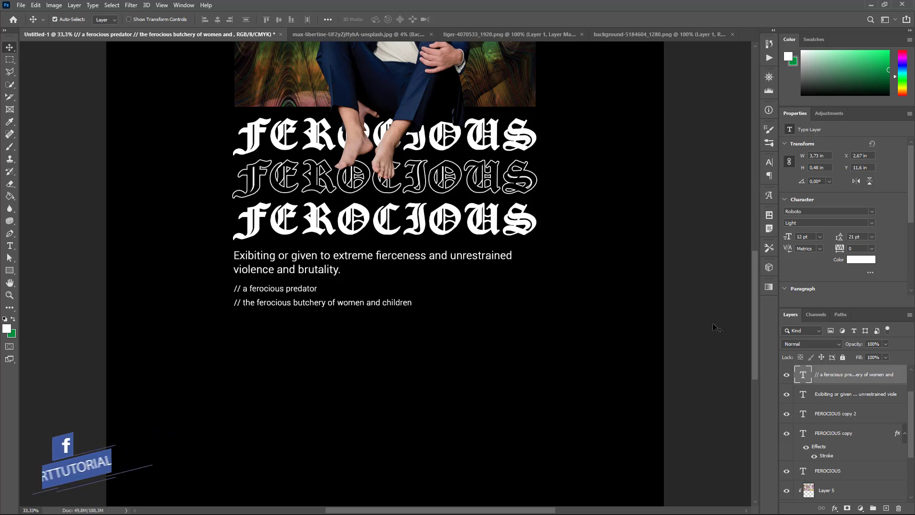
pyautogui.scroll(-3, 754, 296)
# - Draw a white-filled circle, about 501 px across, to the right of the example lines
pyautogui.click(327, 321)
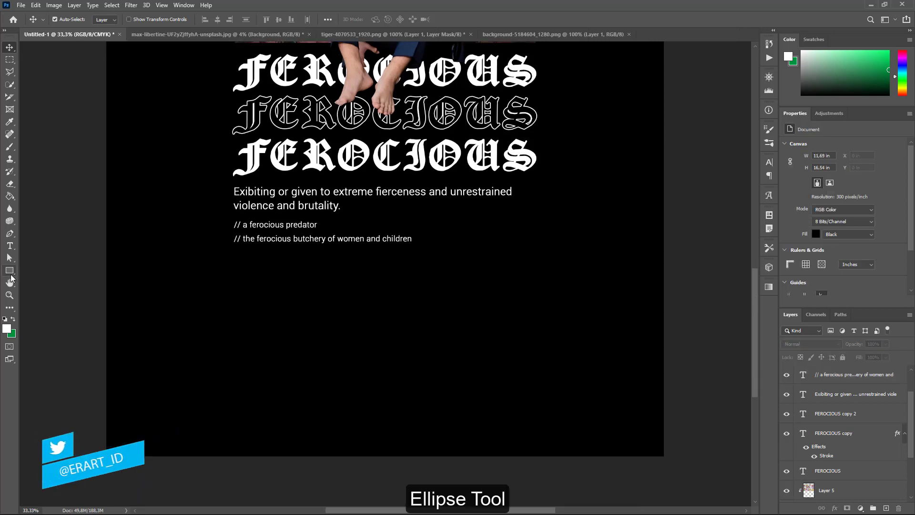
pyautogui.click(10, 270)
pyautogui.click(40, 289)
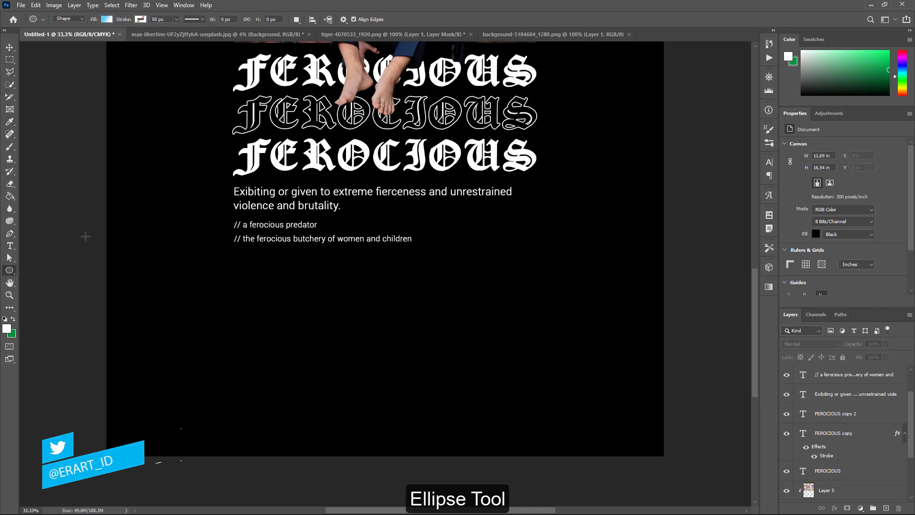
pyautogui.click(107, 19)
pyautogui.click(67, 37)
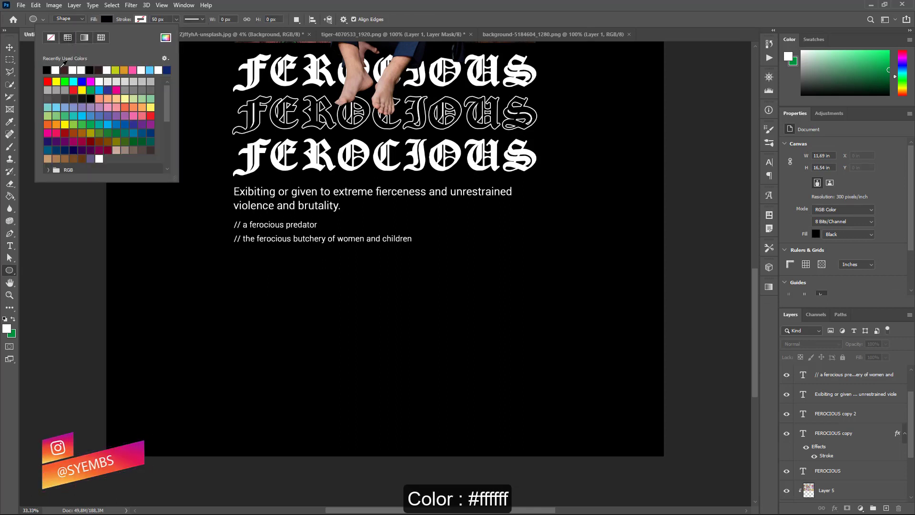
pyautogui.click(107, 21)
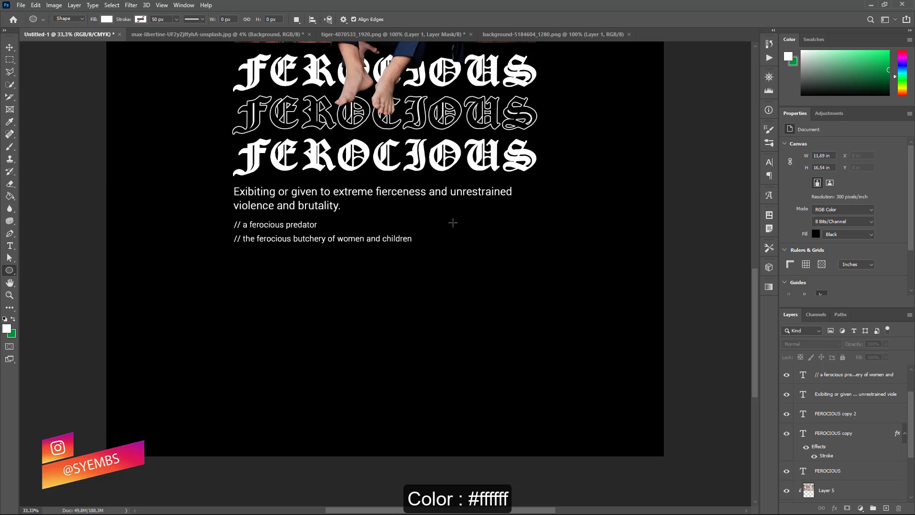
pyautogui.moveTo(444, 218); pyautogui.dragTo(526, 297)
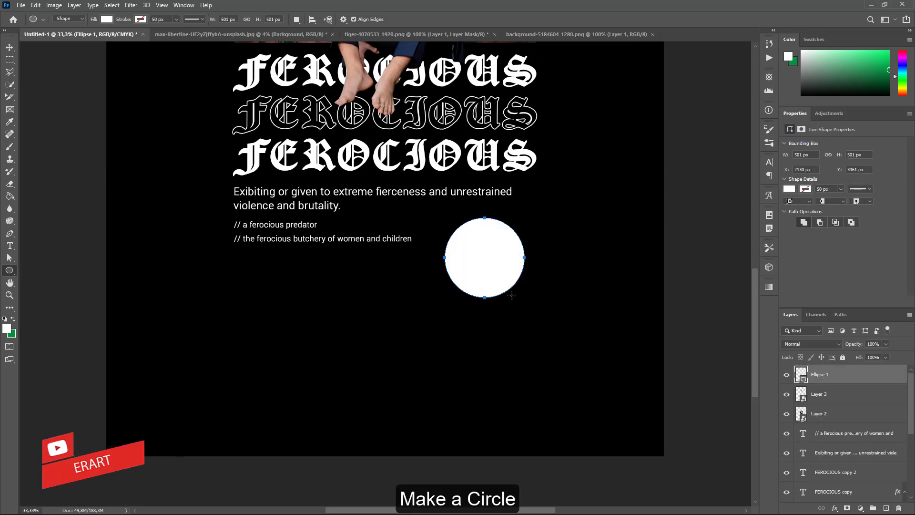
pyautogui.click(10, 246)
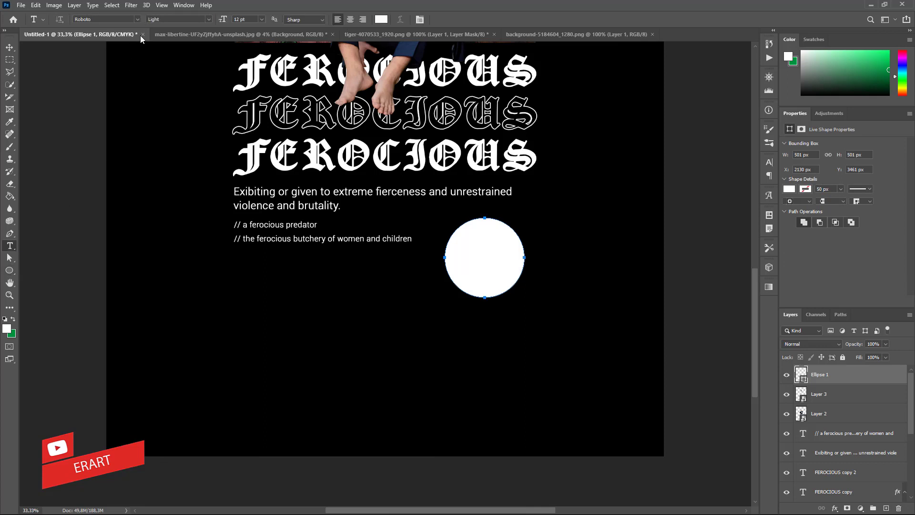
# - Set the type to Cloister Black at 14 pt
pyautogui.click(139, 20)
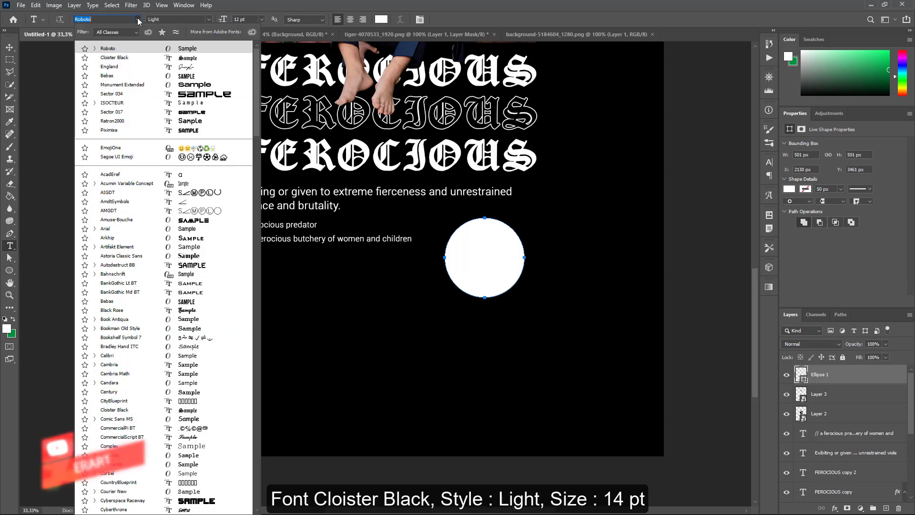
pyautogui.click(118, 58)
pyautogui.click(262, 20)
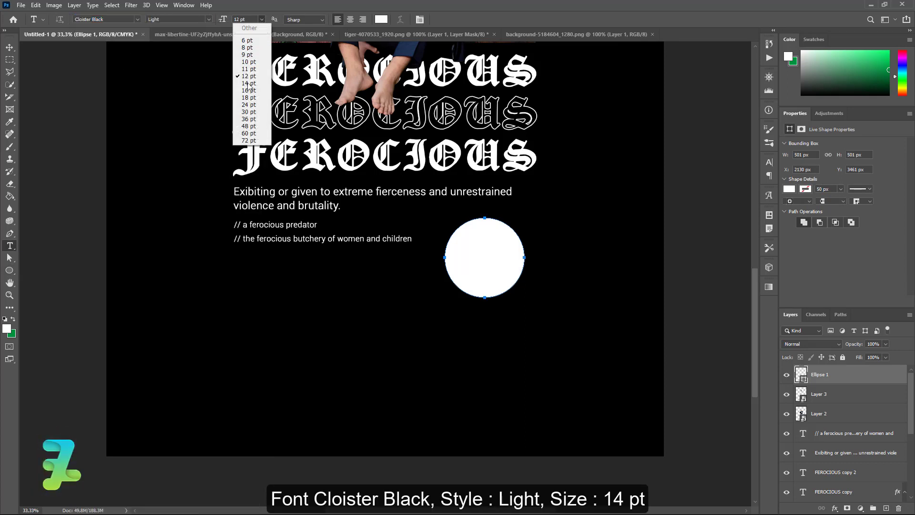
pyautogui.click(246, 85)
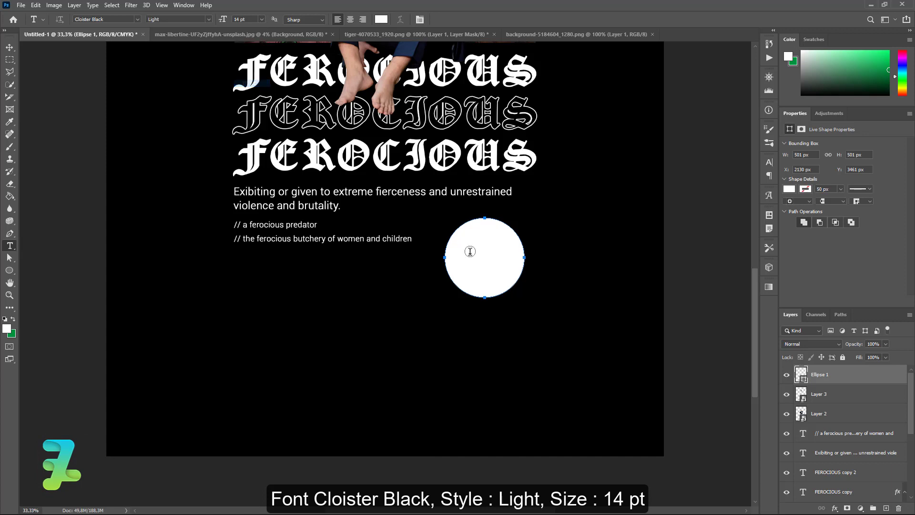
# - Type FEROCIOUS along the circle's edge and paste it again to read 'FEROCIOUS FEROCIOUS'
pyautogui.click(449, 258)
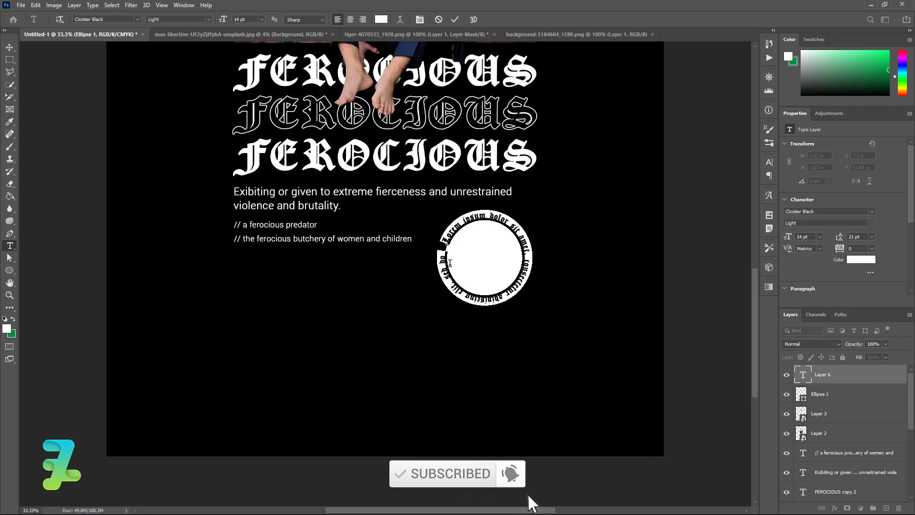
pyautogui.write('fer')
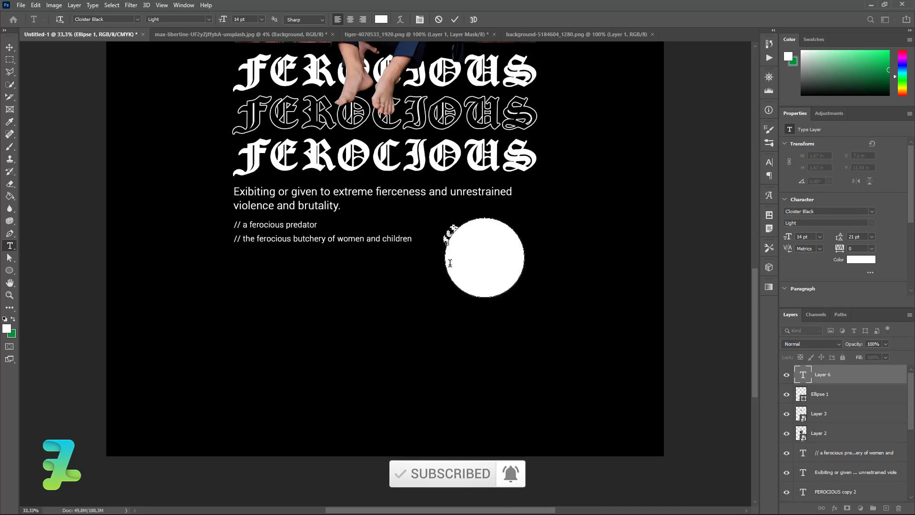
pyautogui.write('OCIOUS')
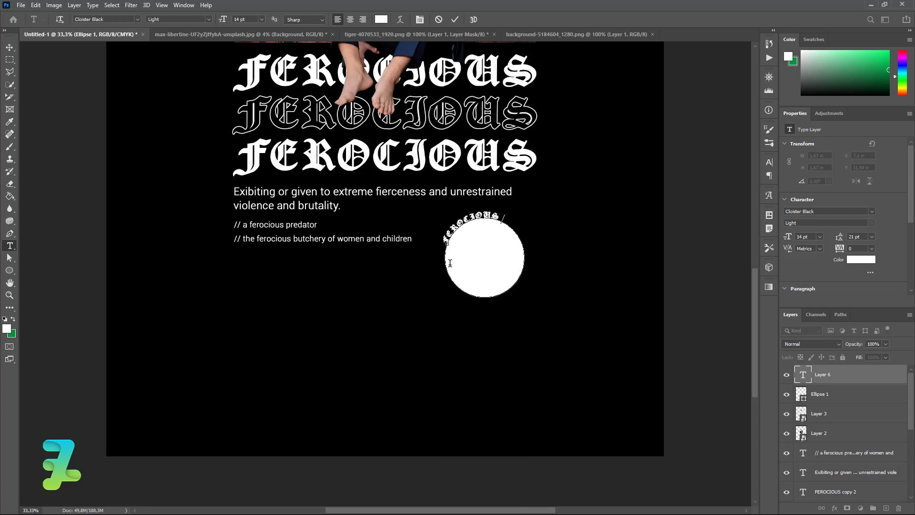
pyautogui.hotkey('ctrl', 'a')
pyautogui.hotkey('ctrl', 'c')
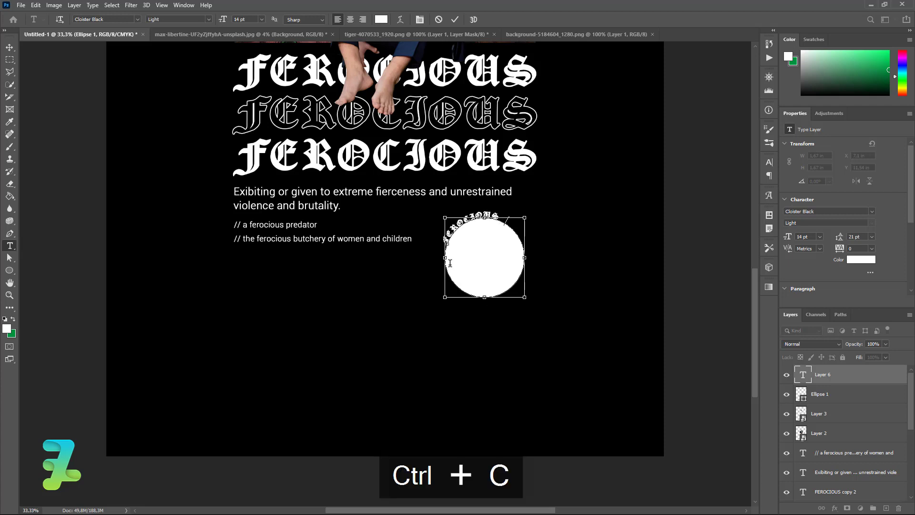
pyautogui.hotkey('ctrl', 'v')
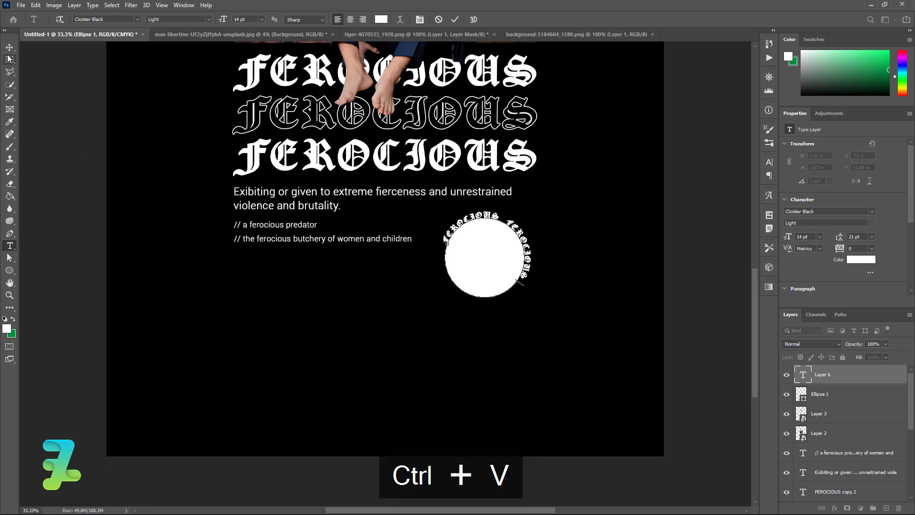
pyautogui.click(10, 47)
# - Delete the white circle and rotate the curved FEROCIOUS text about -23° into an even arch
pyautogui.click(804, 394)
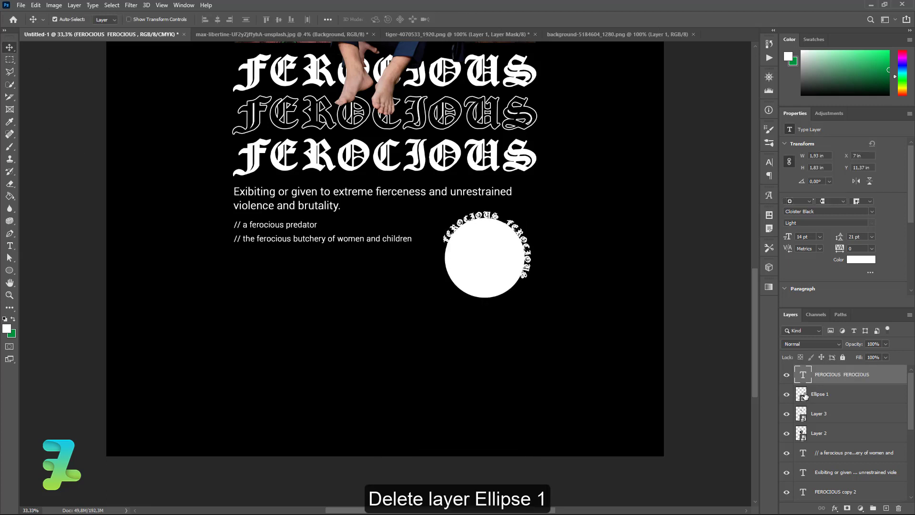
pyautogui.press('Delete')
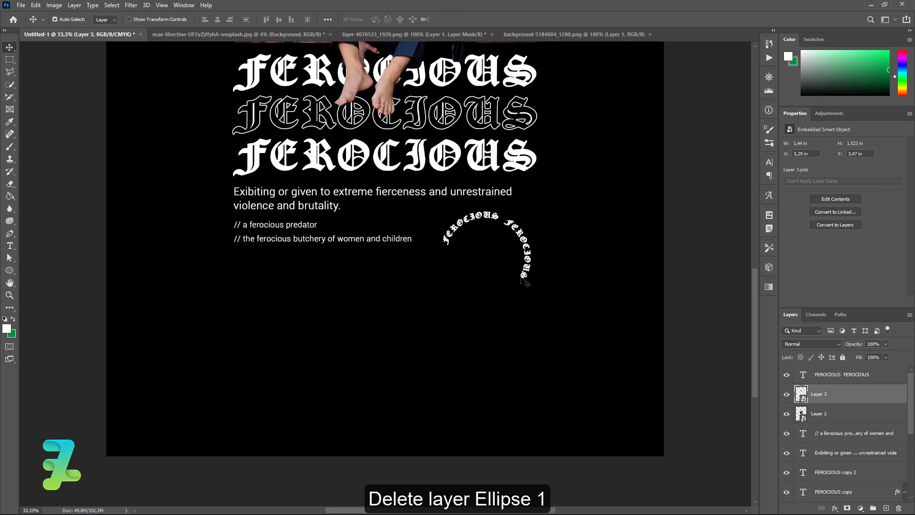
pyautogui.click(811, 377)
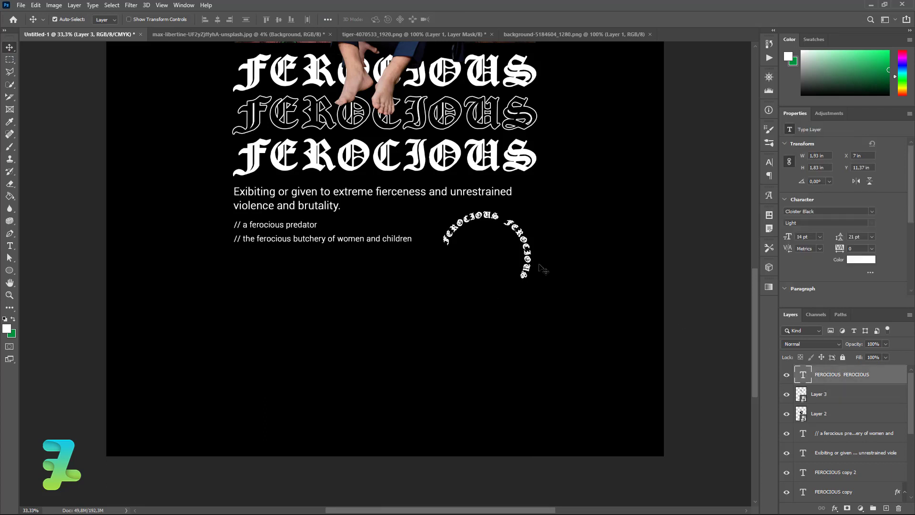
pyautogui.hotkey('ctrl', 't')
pyautogui.moveTo(557, 299)
pyautogui.mouseDown()
pyautogui.moveTo(556, 257)
pyautogui.moveTo(578, 300)
pyautogui.mouseUp()
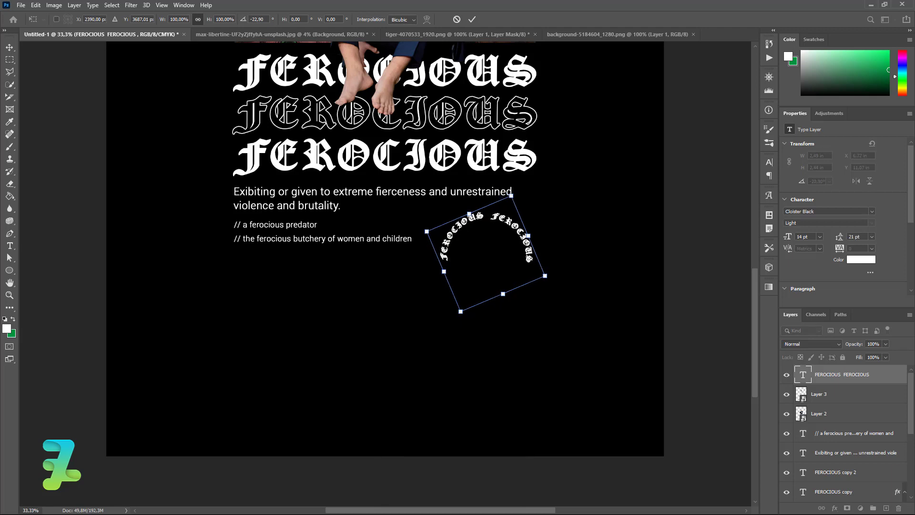
pyautogui.click(9, 47)
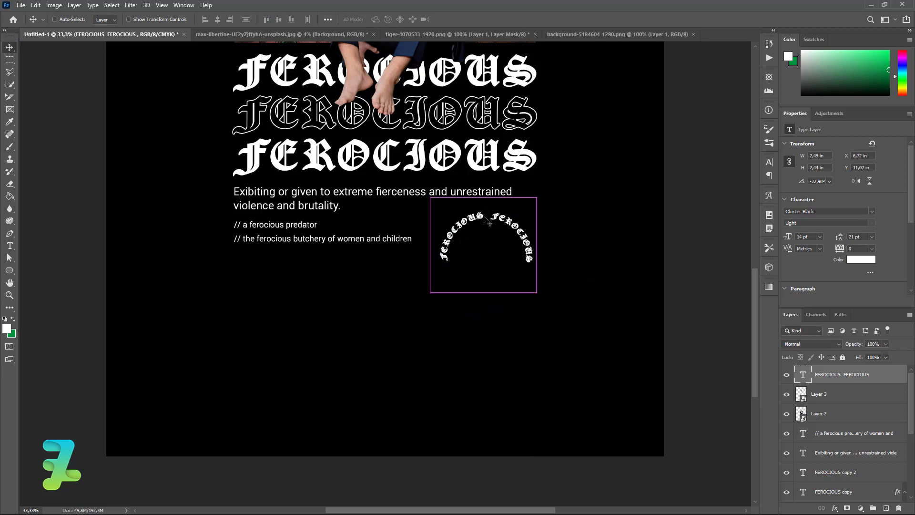
pyautogui.moveTo(487, 220); pyautogui.dragTo(481, 208)
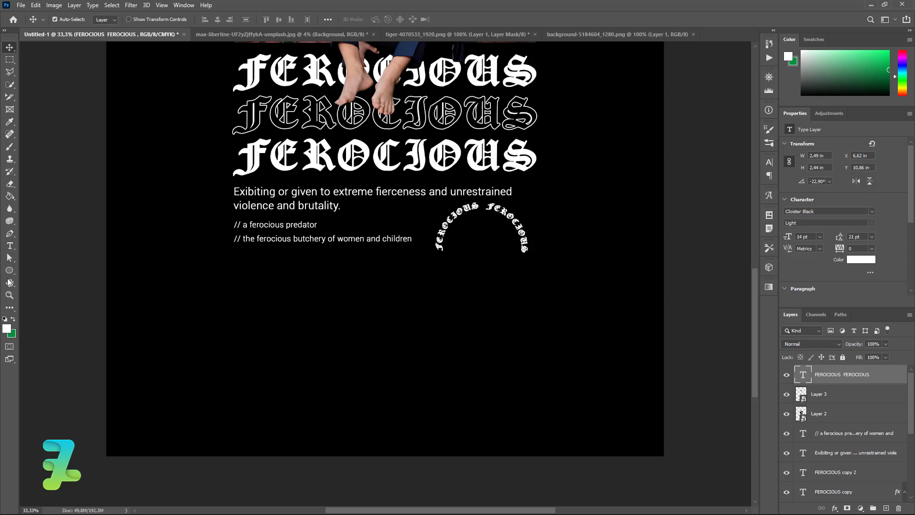
pyautogui.click(9, 270)
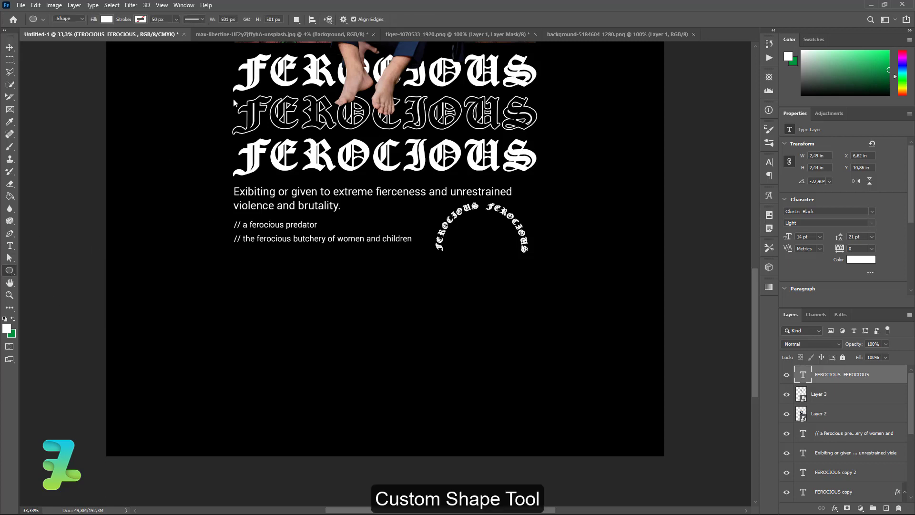
# - Draw a white World globe custom shape on the poster
pyautogui.hotkey('shift', 'u')
pyautogui.click(386, 20)
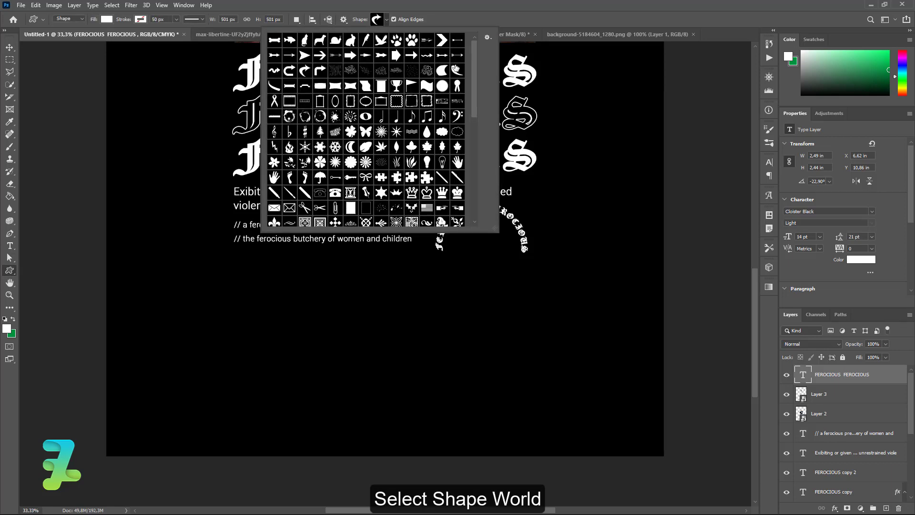
pyautogui.moveTo(476, 62); pyautogui.dragTo(475, 191)
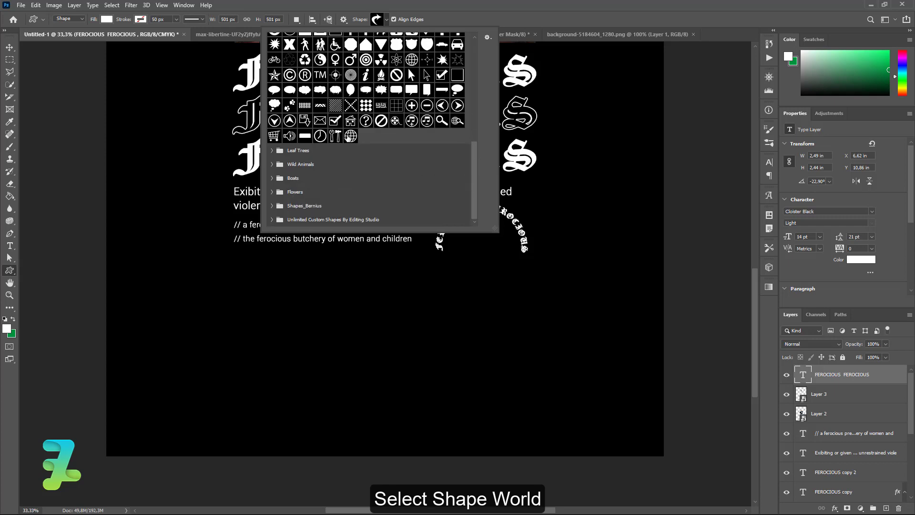
pyautogui.click(351, 136)
pyautogui.click(388, 18)
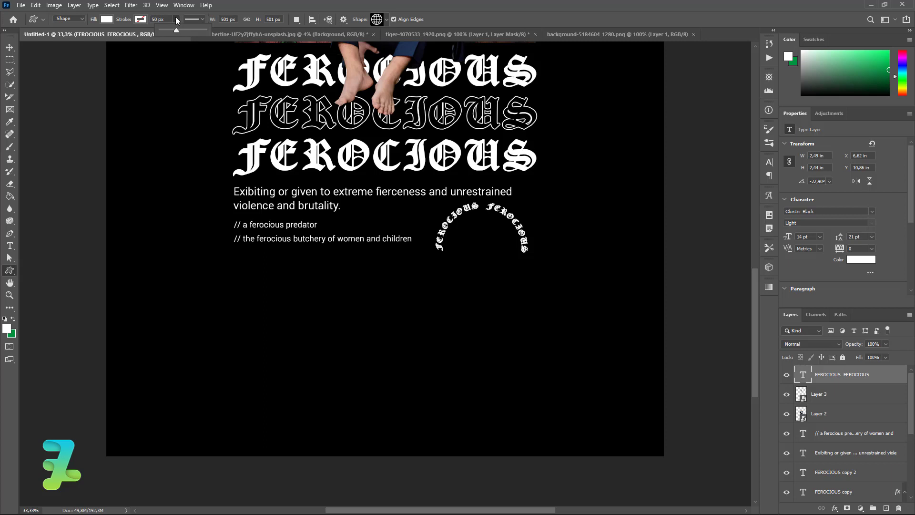
pyautogui.click(107, 19)
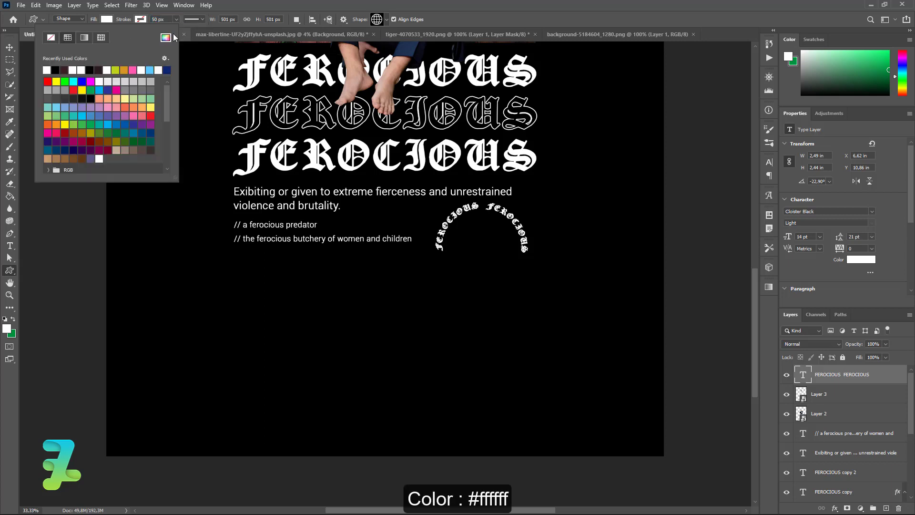
pyautogui.click(110, 20)
pyautogui.moveTo(463, 232)
pyautogui.mouseDown()
pyautogui.moveTo(521, 313)
pyautogui.moveTo(537, 308)
pyautogui.mouseUp()
# - Scale the globe to about 69 percent and centre it under the FEROCIOUS arch
pyautogui.click(10, 47)
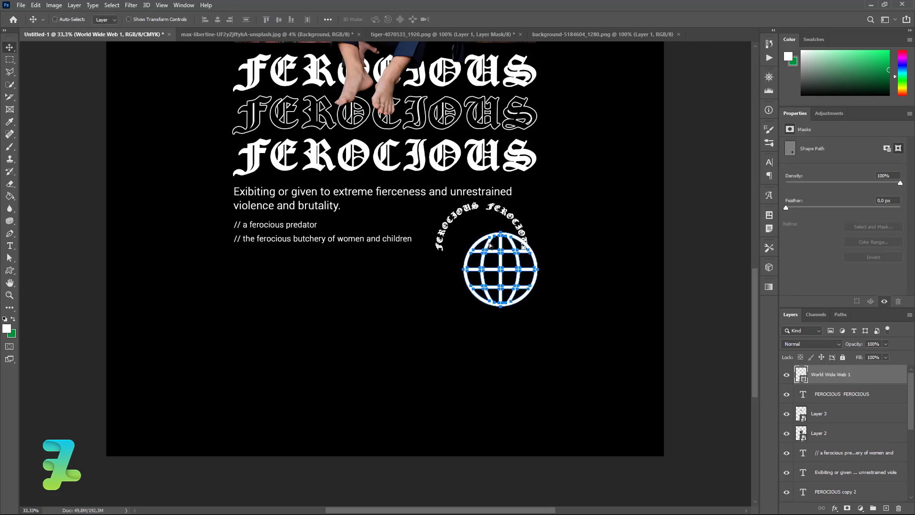
pyautogui.moveTo(495, 248); pyautogui.dragTo(477, 234)
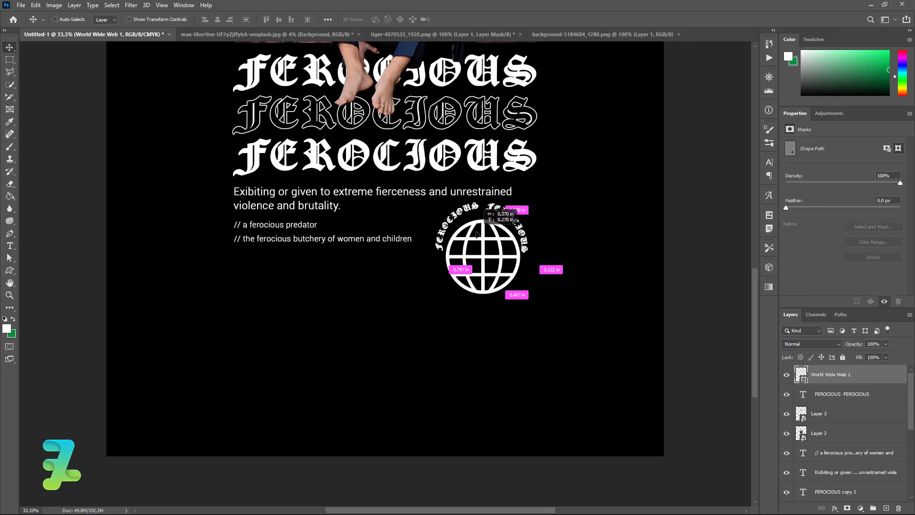
pyautogui.hotkey('ctrl', 't')
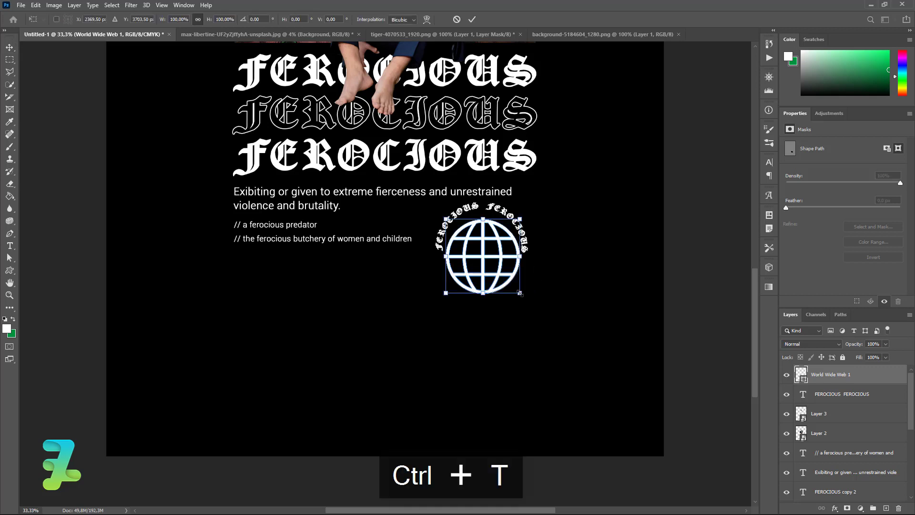
pyautogui.moveTo(519, 293); pyautogui.dragTo(509, 281)
pyautogui.moveTo(484, 250); pyautogui.dragTo(482, 237)
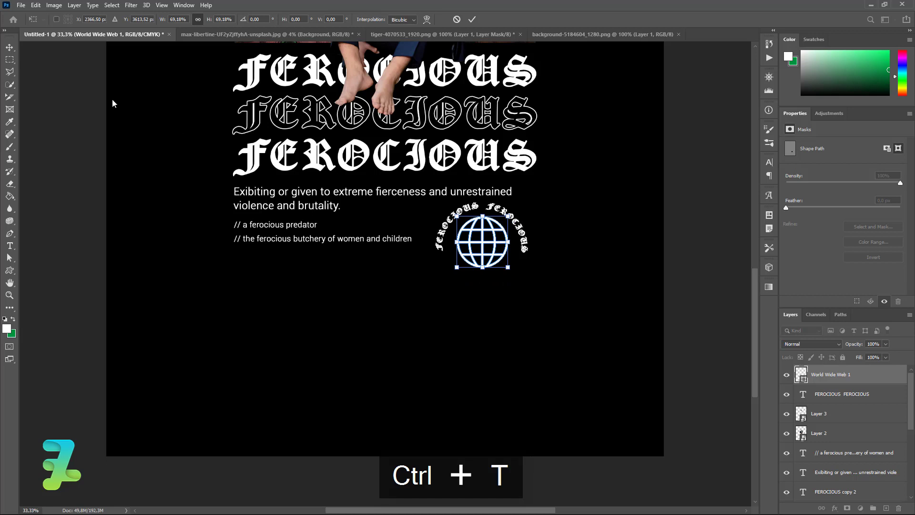
pyautogui.press('Return')
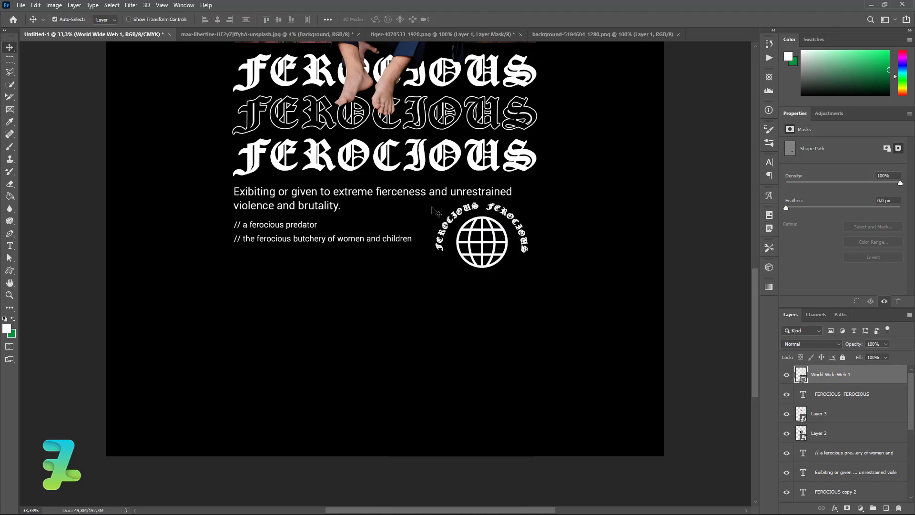
pyautogui.hotkey('ctrl', '-')
pyautogui.hotkey('ctrl', '-')
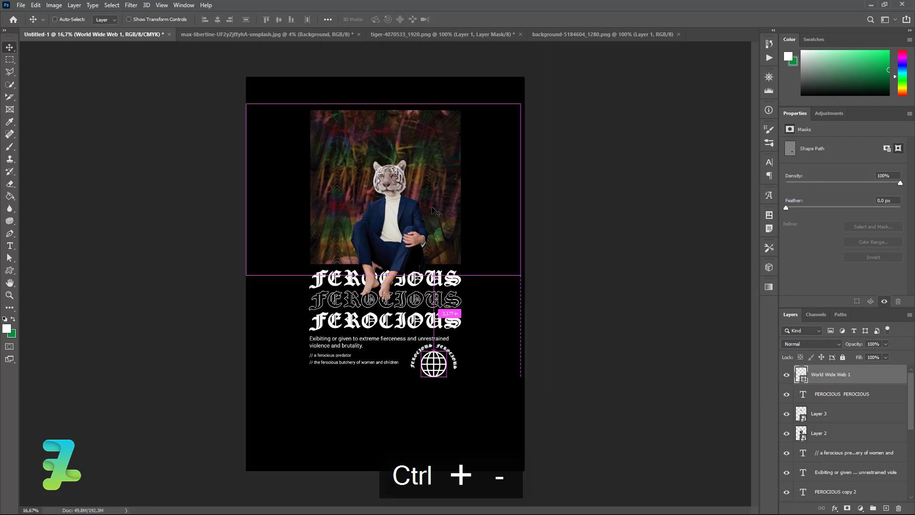